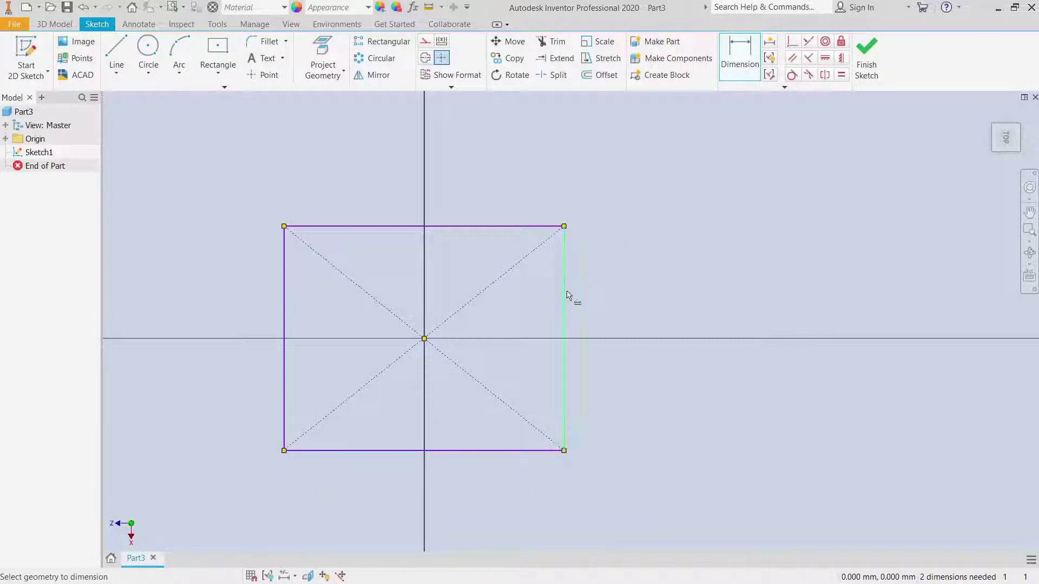
Step: Dimension the center rectangle 96 mm high and 136 mm wide
{"action": "left_click", "coordinate": [605, 294]}
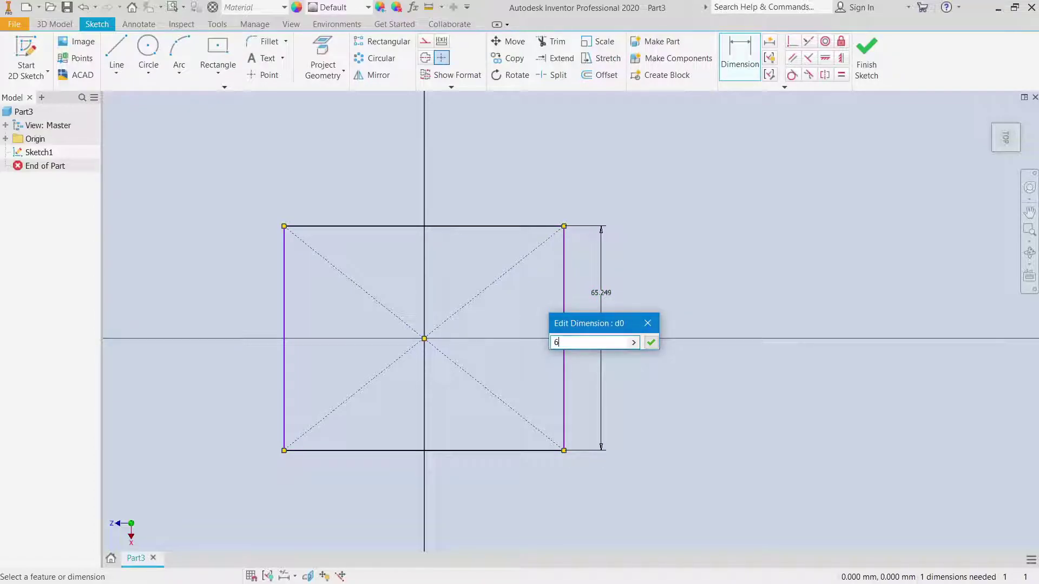
{"action": "key", "text": "Return"}
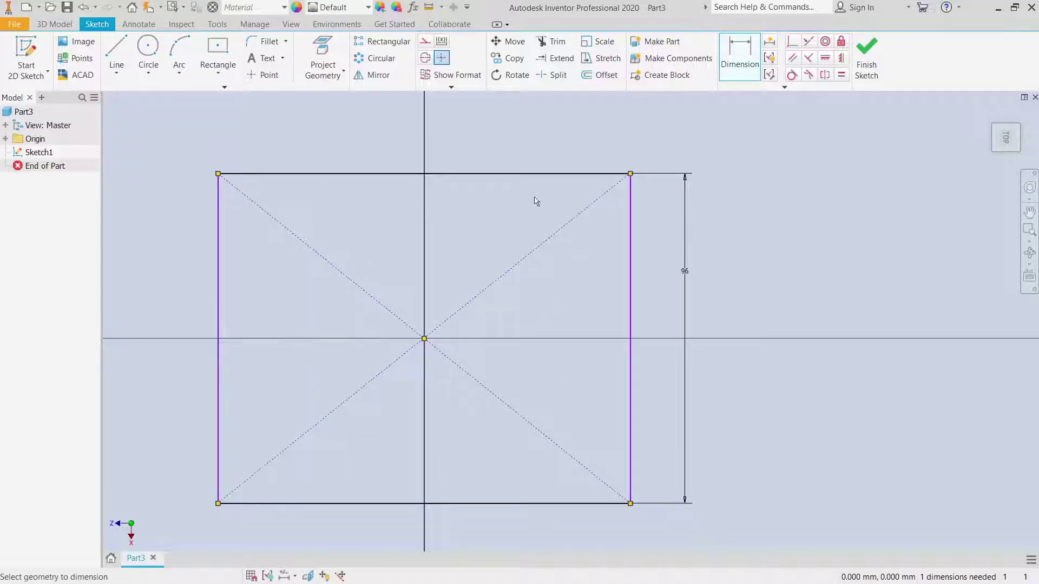
{"action": "left_click", "coordinate": [518, 174]}
{"action": "left_click", "coordinate": [512, 151]}
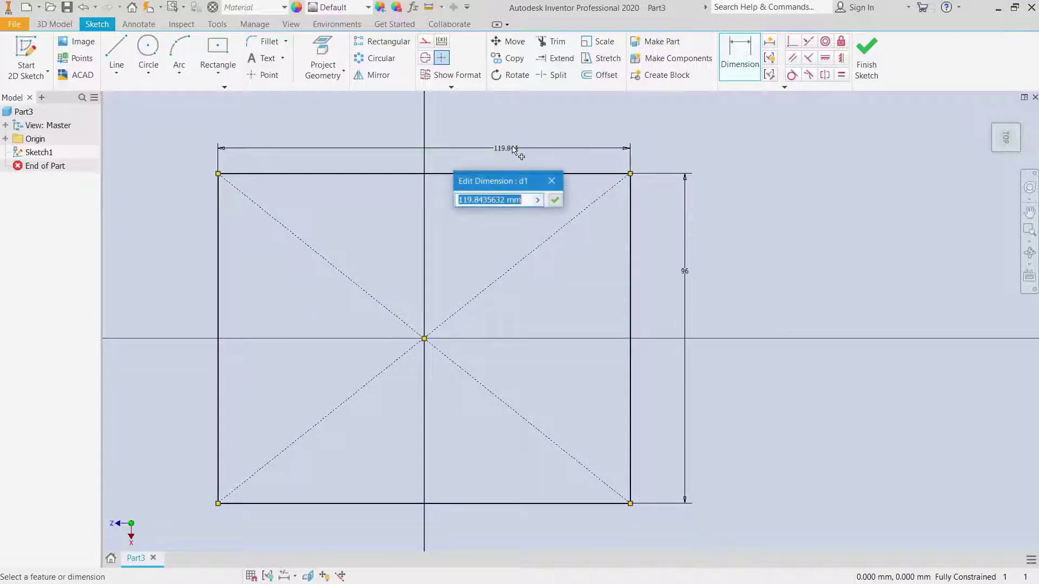
{"action": "type", "text": "136"}
{"action": "key", "text": "Return"}
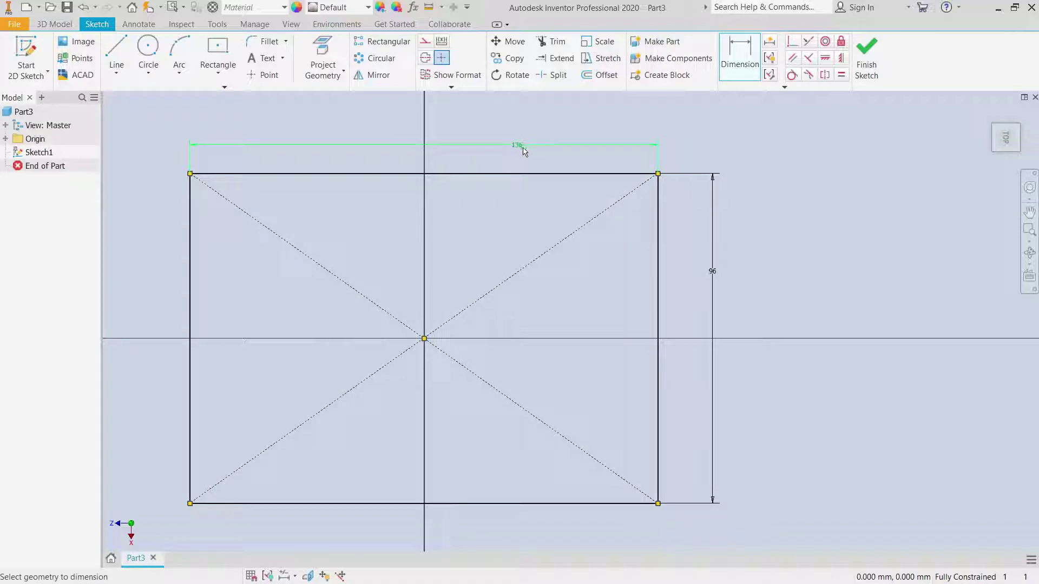
Step: Fillet all four corners of the rectangle with a 12 mm radius
{"action": "left_click", "coordinate": [262, 43]}
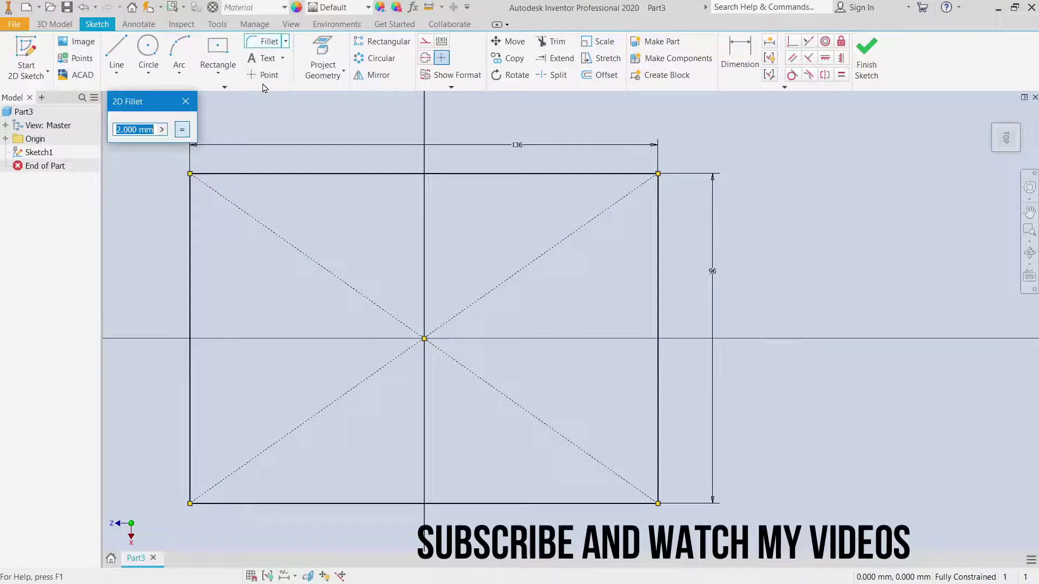
{"action": "left_click", "coordinate": [191, 197]}
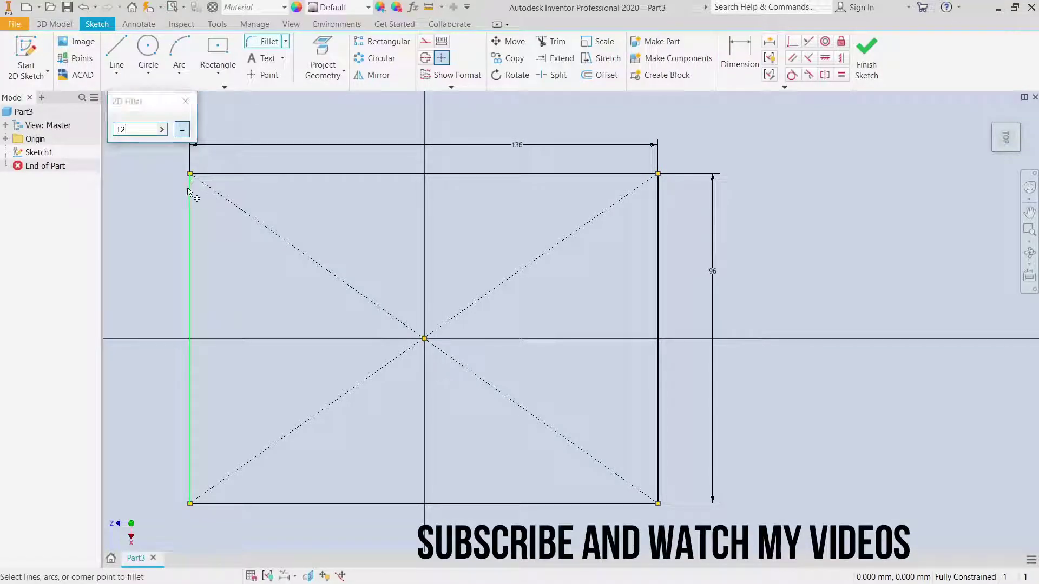
{"action": "left_click", "coordinate": [217, 174]}
{"action": "left_click", "coordinate": [563, 174]}
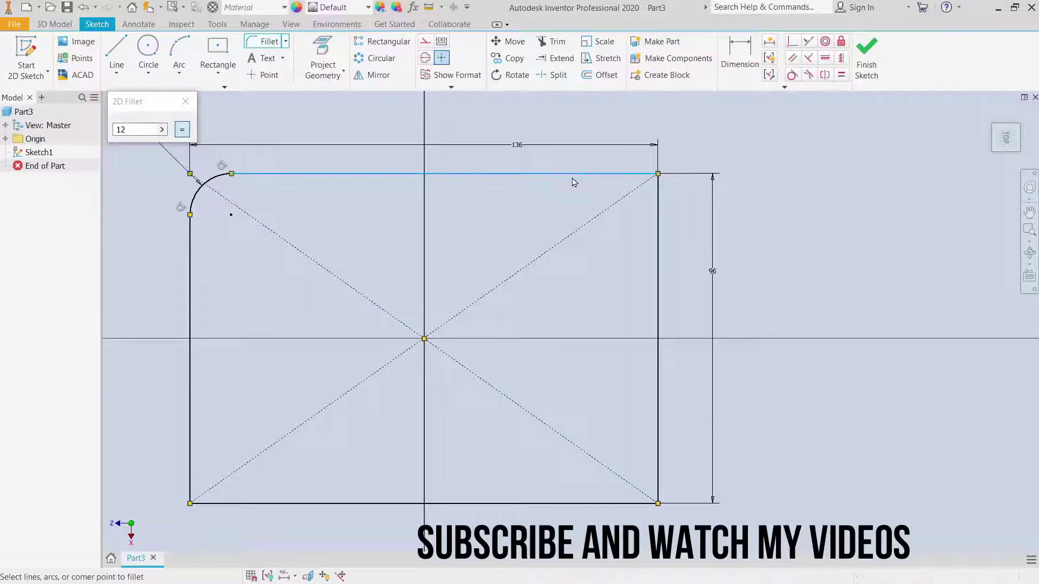
{"action": "left_click", "coordinate": [659, 238]}
{"action": "left_click", "coordinate": [668, 491]}
{"action": "left_click", "coordinate": [613, 505]}
{"action": "left_click", "coordinate": [658, 477]}
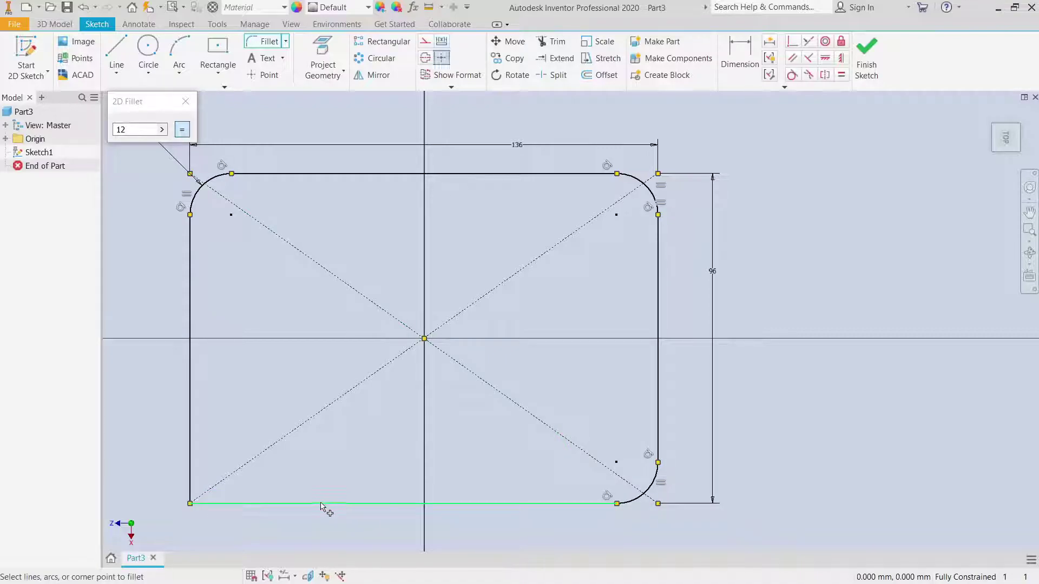
{"action": "left_click", "coordinate": [190, 476]}
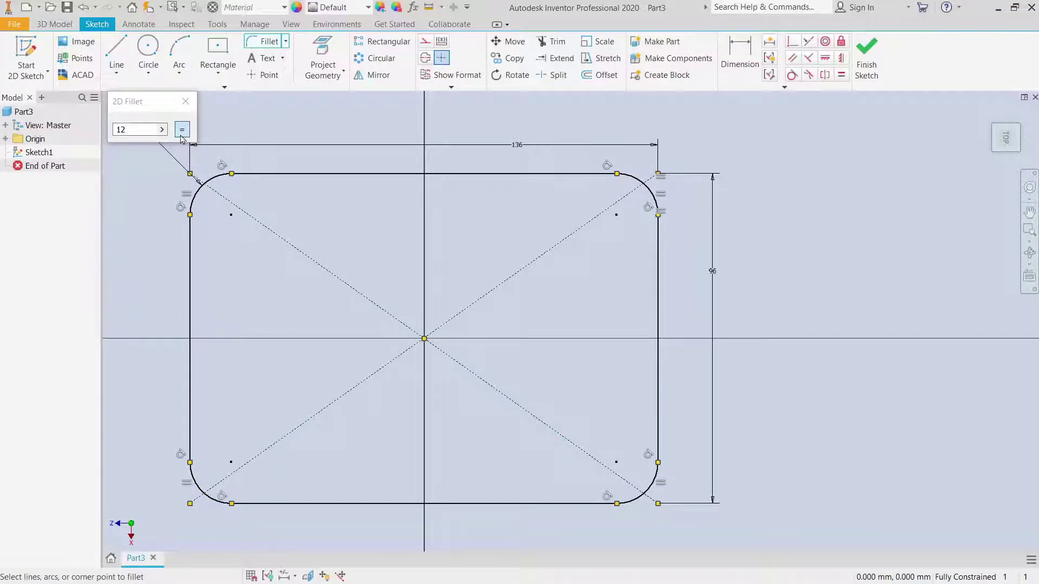
{"action": "left_click", "coordinate": [185, 103]}
{"action": "right_click", "coordinate": [768, 156]}
{"action": "left_click", "coordinate": [803, 158]}
Step: Finish the rounded rectangle sketch and start a new sketch on the vertical XY plane
{"action": "left_click", "coordinate": [866, 57]}
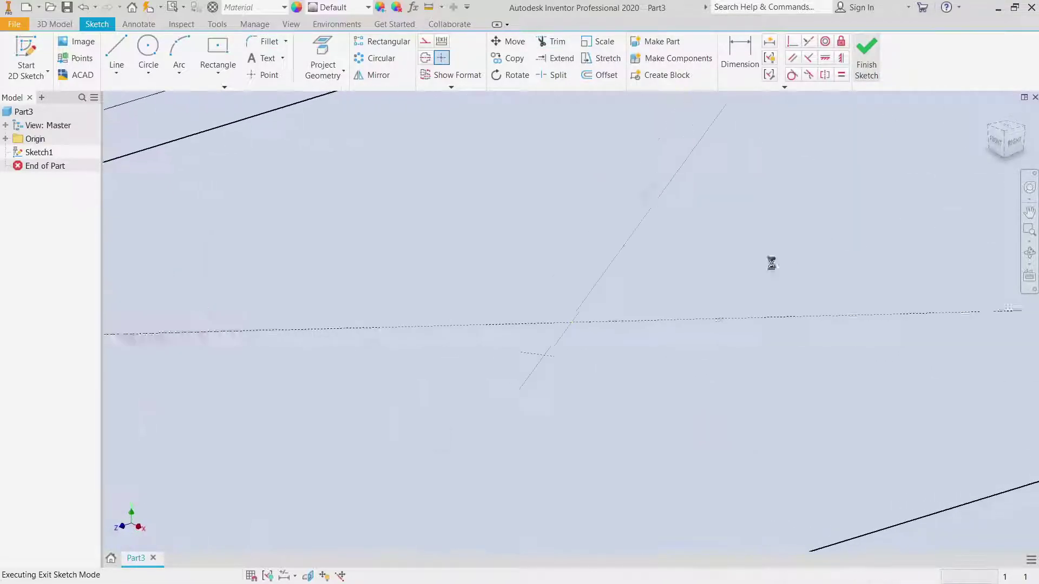
{"action": "mouse_move", "coordinate": [587, 329]}
{"action": "middle_mouse_down"}
{"action": "mouse_move", "coordinate": [522, 331]}
{"action": "mouse_move", "coordinate": [484, 303]}
{"action": "middle_mouse_up"}
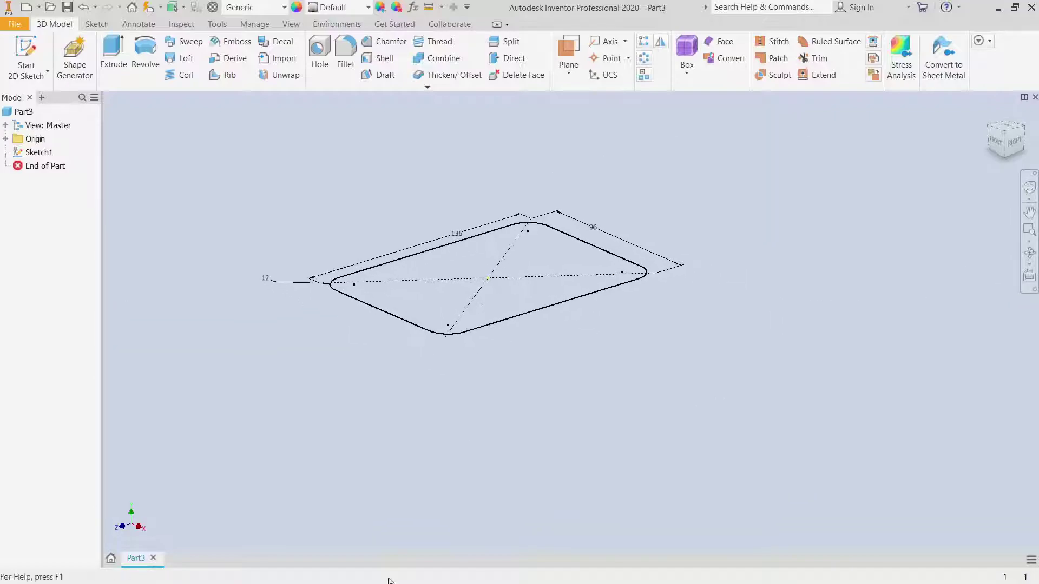
{"action": "left_click", "coordinate": [26, 58]}
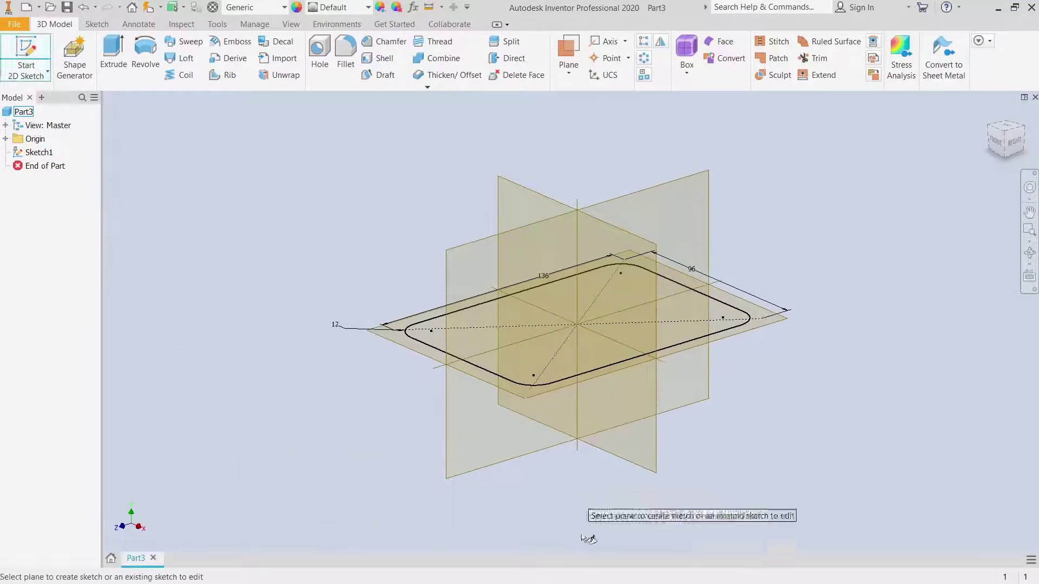
{"action": "left_click", "coordinate": [654, 473]}
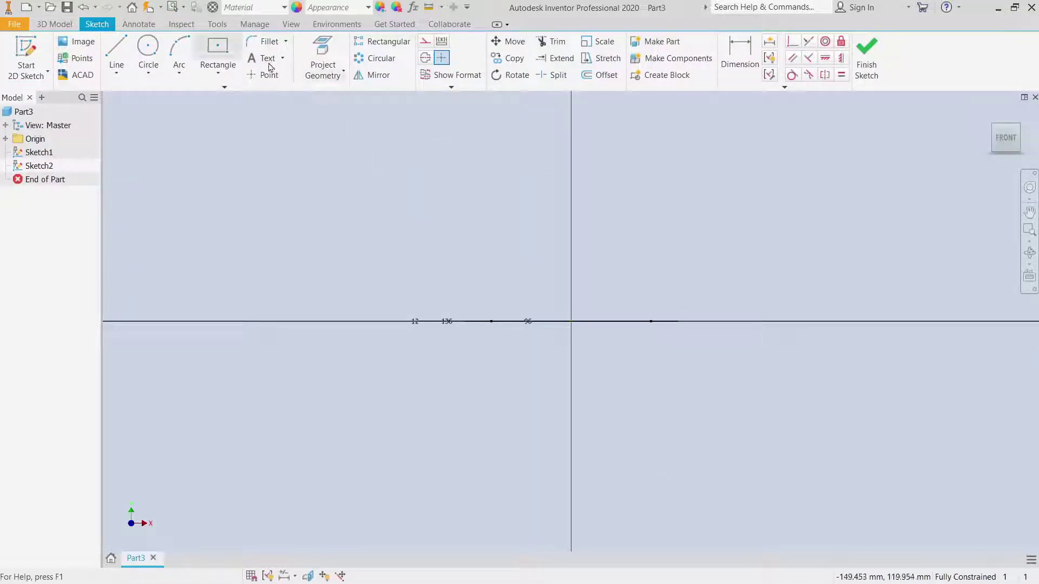
Step: Project the end of the rounded rectangle on the positive X side into the new sketch
{"action": "left_click", "coordinate": [323, 57]}
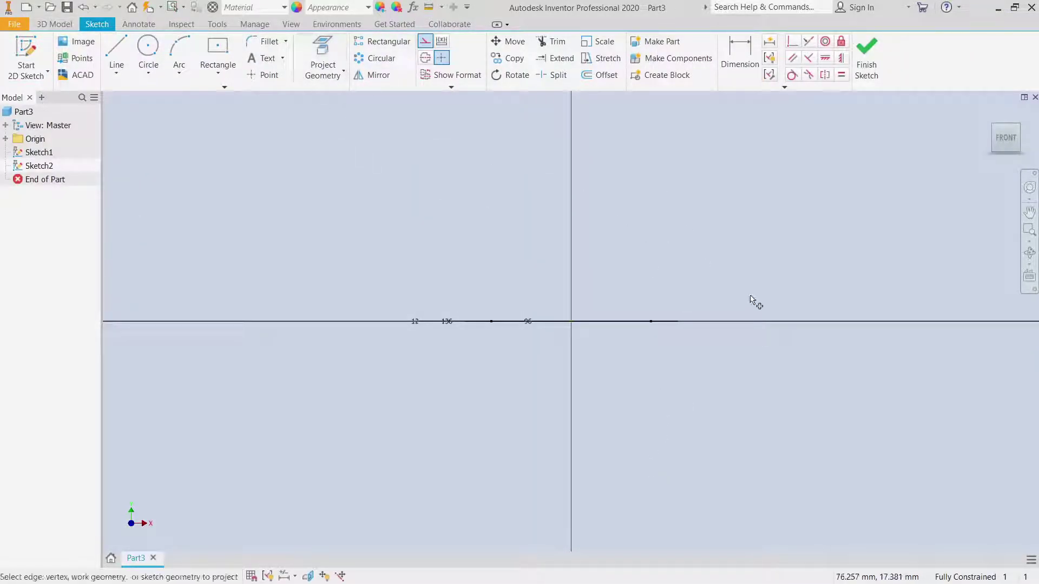
{"action": "right_click", "coordinate": [680, 324]}
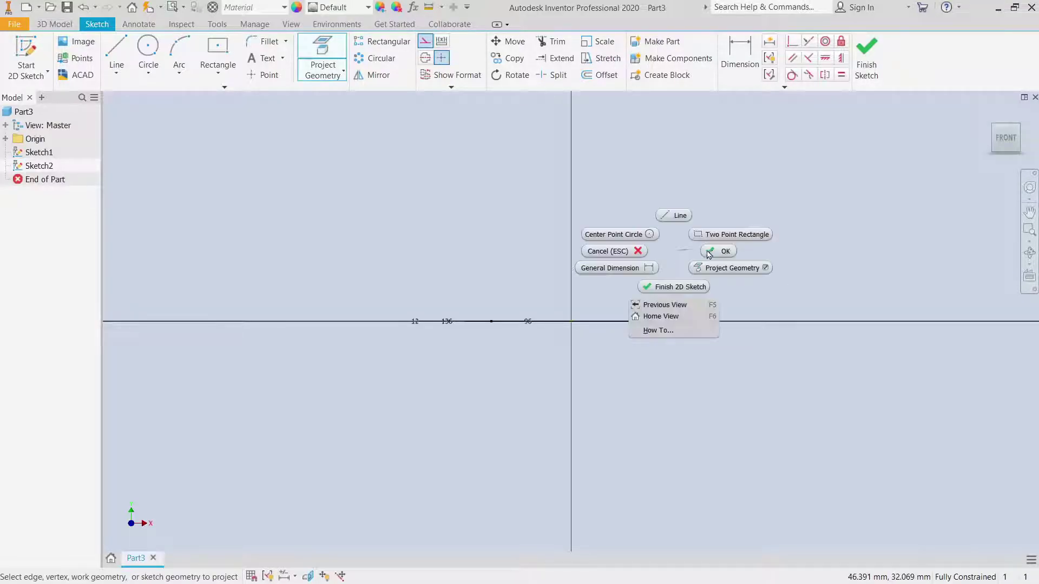
{"action": "left_click", "coordinate": [707, 250]}
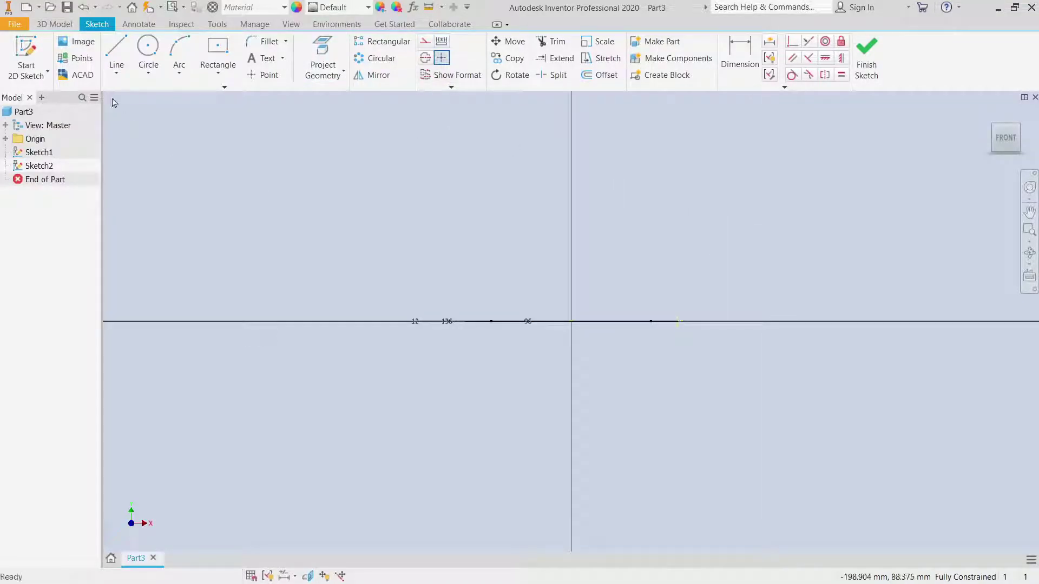
Step: Draw a short vertical line down from the origin and make it a construction line
{"action": "left_click", "coordinate": [116, 54]}
{"action": "left_click", "coordinate": [572, 321]}
{"action": "left_click", "coordinate": [571, 368]}
{"action": "right_click", "coordinate": [573, 371]}
{"action": "key", "text": "Escape"}
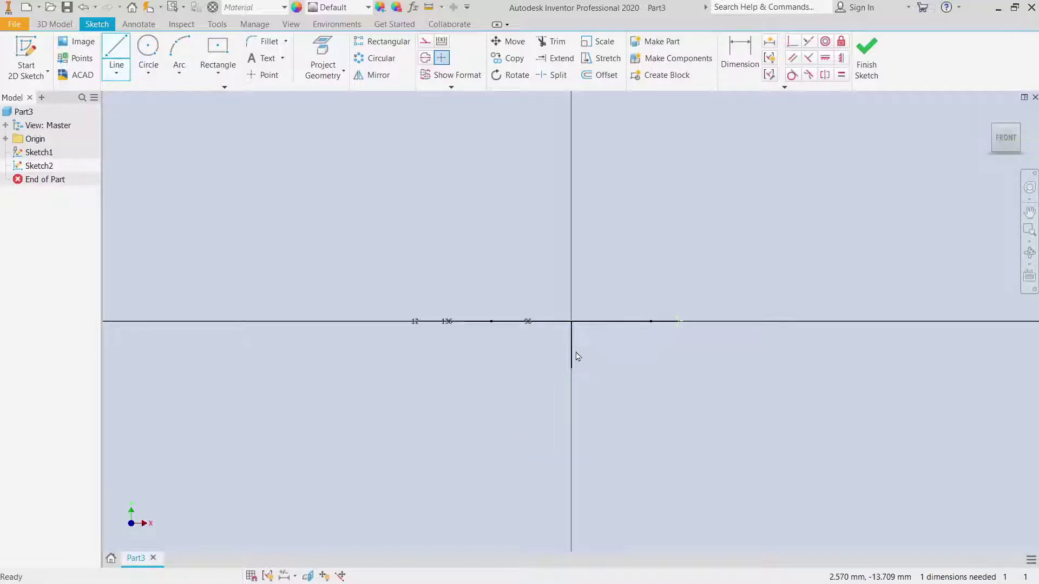
{"action": "middle_click_drag", "start_coordinate": [647, 365], "coordinate": [559, 388]}
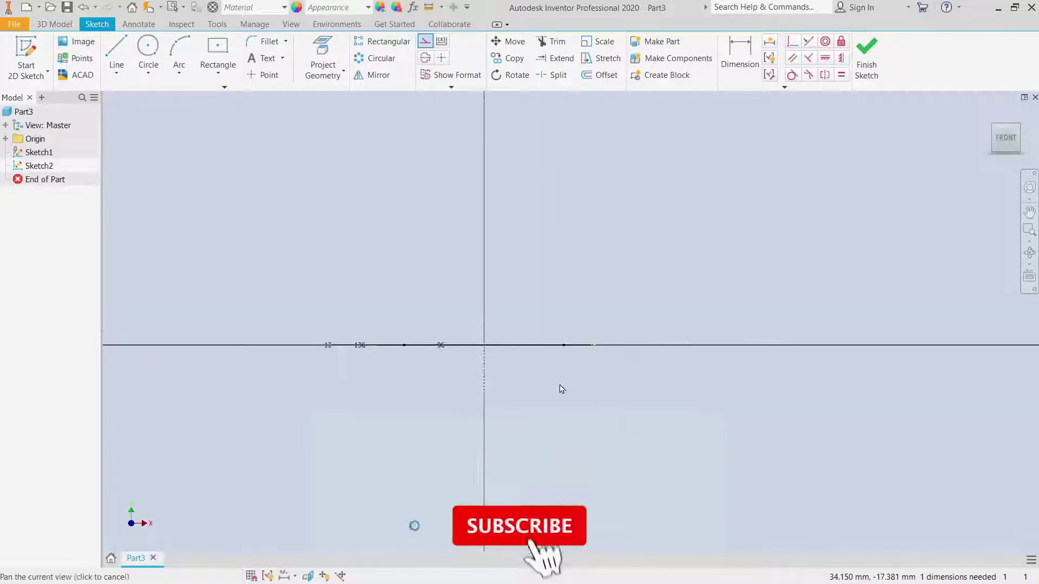
Step: Draw a vertical line up from the horizontal axis, about 24 mm inward from the projected endpoint
{"action": "scroll", "coordinate": [610, 355], "scroll_direction": "down", "scroll_amount": 5}
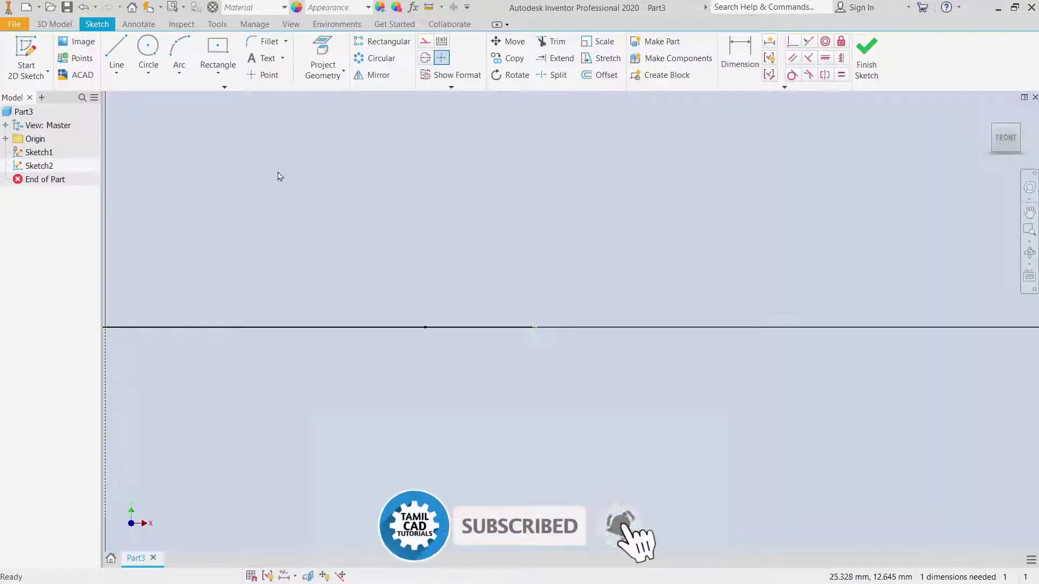
{"action": "left_click", "coordinate": [124, 55]}
{"action": "left_click", "coordinate": [534, 327]}
{"action": "mouse_move", "coordinate": [323, 153]}
{"action": "middle_mouse_down"}
{"action": "mouse_move", "coordinate": [314, 235]}
{"action": "mouse_move", "coordinate": [322, 362]}
{"action": "middle_mouse_up"}
{"action": "scroll", "coordinate": [314, 237], "scroll_direction": "up", "scroll_amount": 6}
{"action": "scroll", "coordinate": [324, 314], "scroll_direction": "up", "scroll_amount": 2}
{"action": "left_click", "coordinate": [318, 297]}
{"action": "right_click", "coordinate": [341, 234]}
{"action": "left_click", "coordinate": [379, 232]}
Step: Dimension the vertical line 3 mm inward from the projected endpoint
{"action": "left_click", "coordinate": [741, 59]}
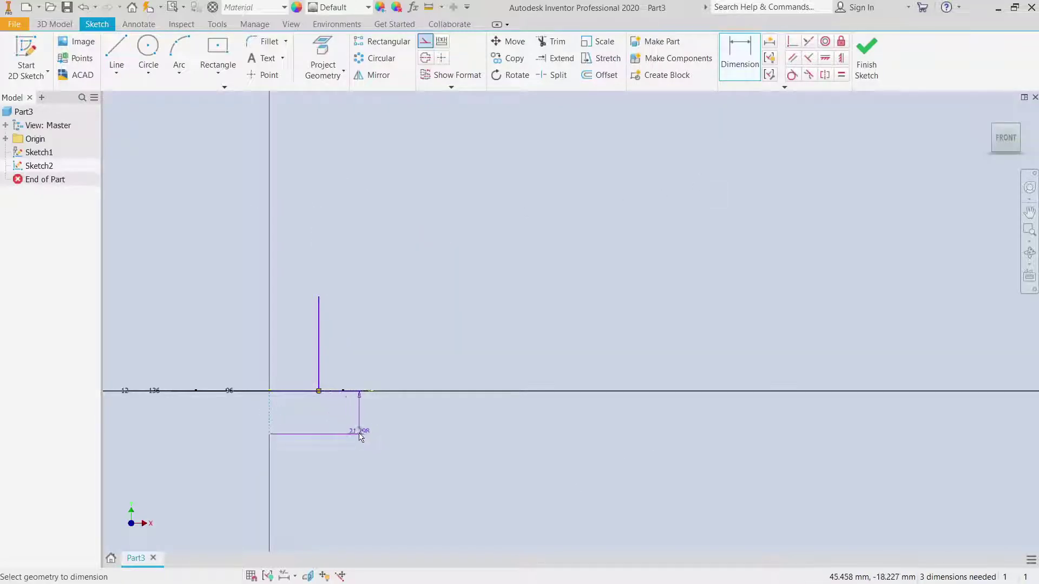
{"action": "key", "text": "Escape"}
{"action": "left_click", "coordinate": [740, 57]}
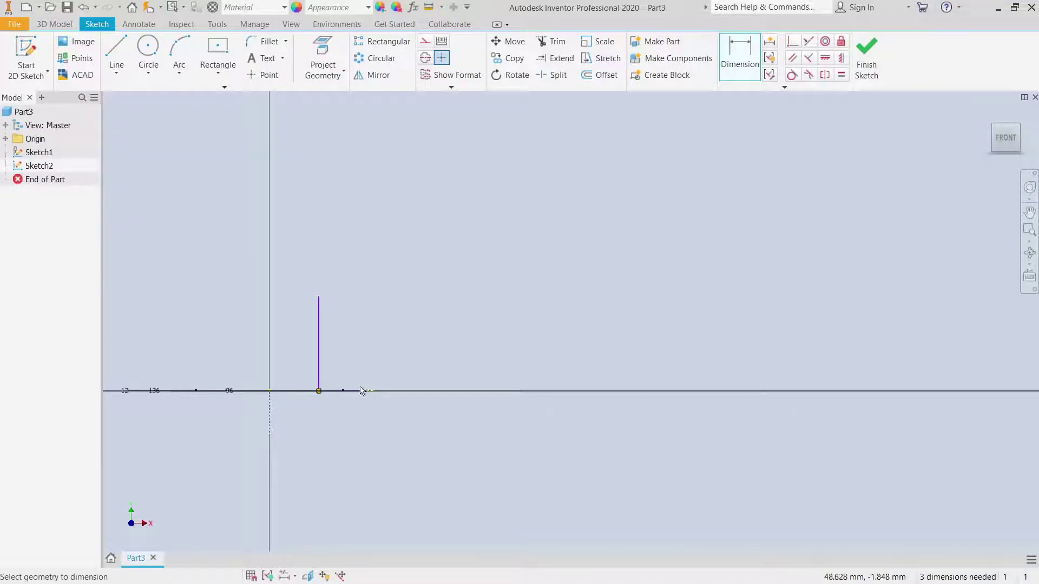
{"action": "left_click", "coordinate": [359, 426]}
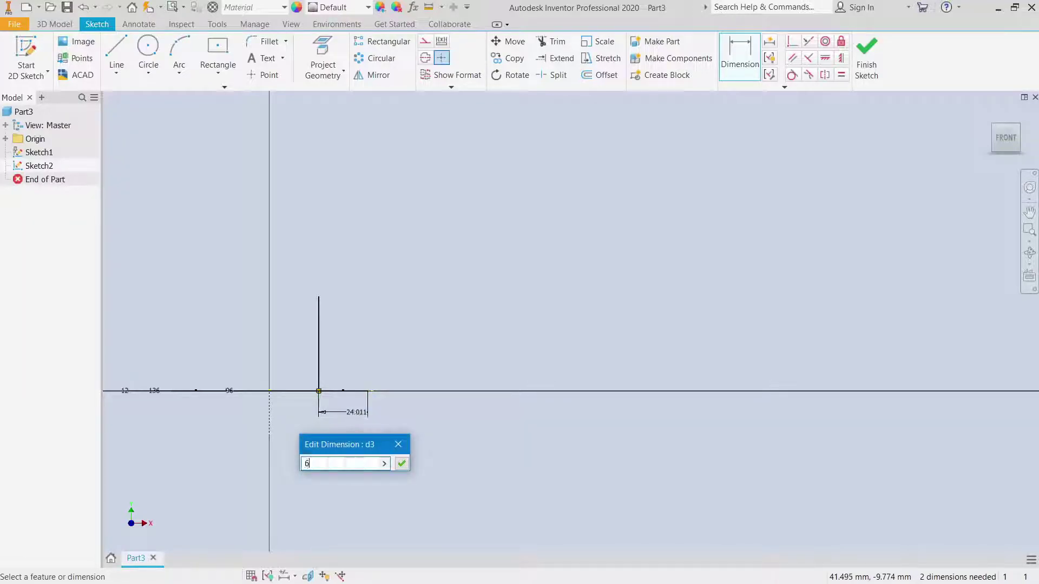
{"action": "type", "text": "6"}
{"action": "key", "text": "Return"}
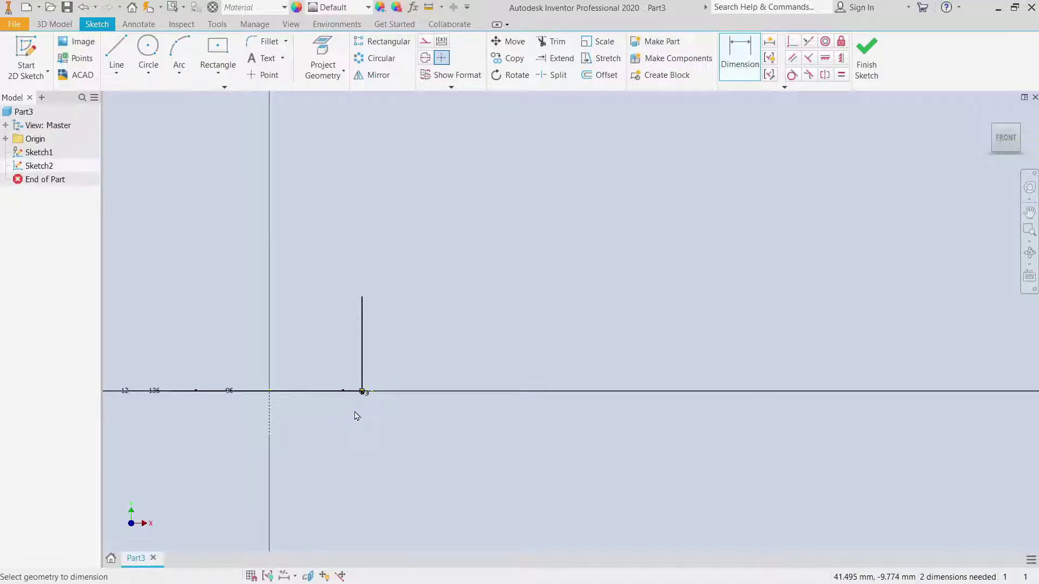
{"action": "right_click", "coordinate": [414, 343]}
{"action": "left_click", "coordinate": [459, 347]}
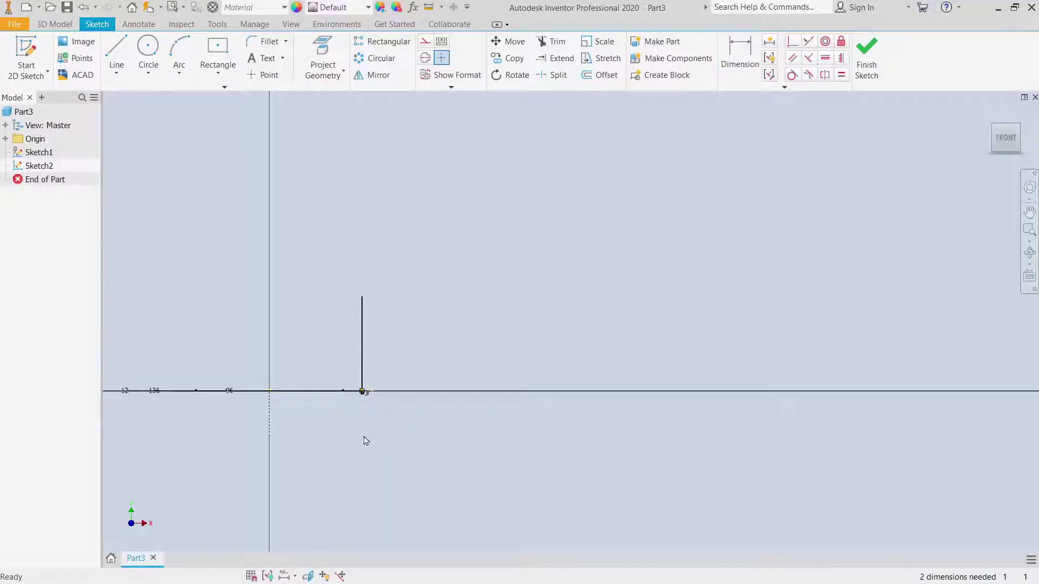
Step: Replace the construction line at the origin with a vertical construction line running down from the projected endpoint
{"action": "right_click", "coordinate": [272, 425]}
{"action": "left_click", "coordinate": [278, 410]}
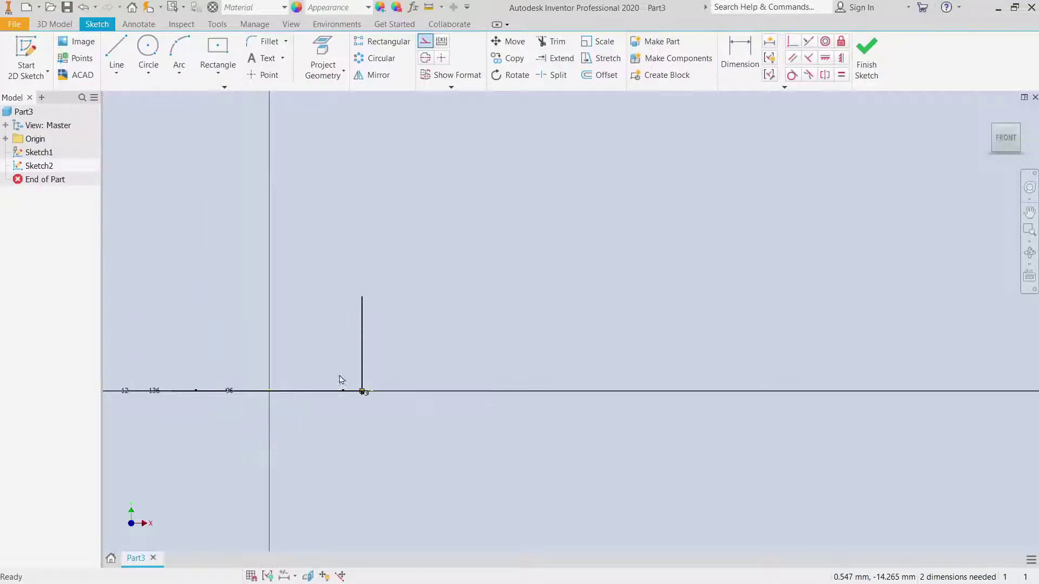
{"action": "left_click", "coordinate": [117, 54]}
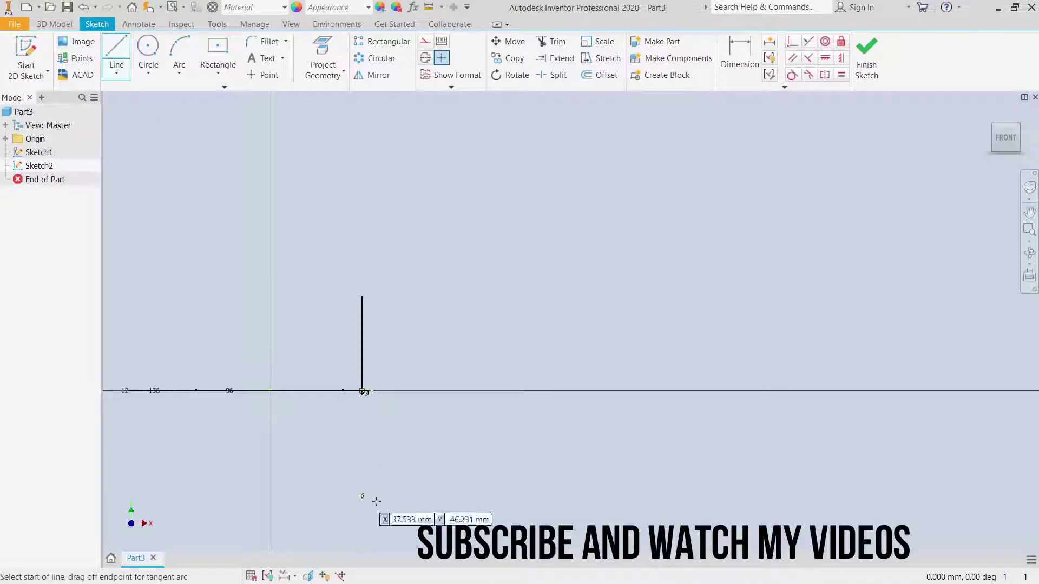
{"action": "left_click", "coordinate": [362, 391]}
{"action": "right_click", "coordinate": [371, 441]}
{"action": "left_click", "coordinate": [385, 434]}
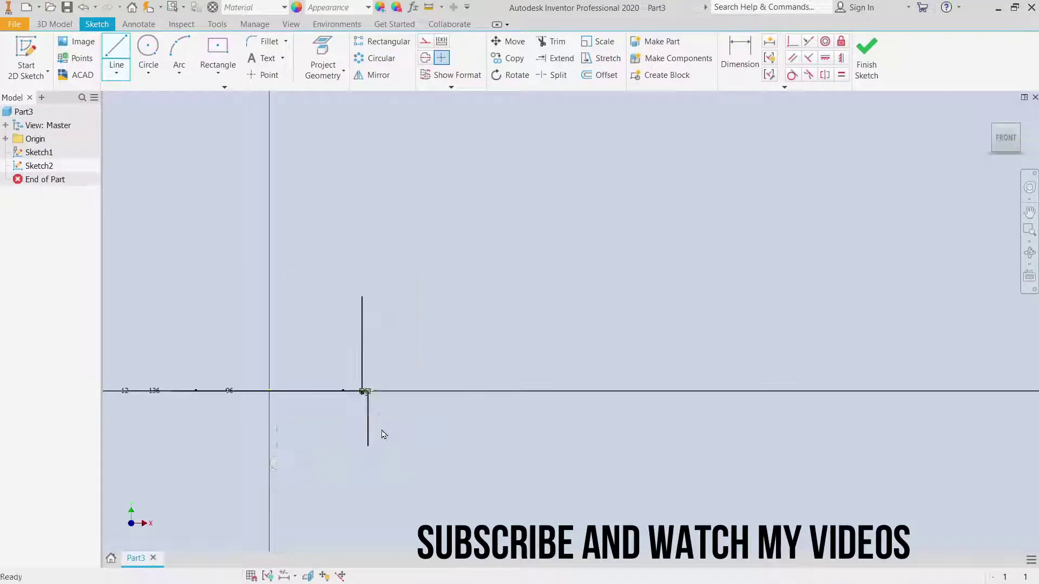
{"action": "right_click", "coordinate": [375, 420]}
{"action": "left_click", "coordinate": [404, 422]}
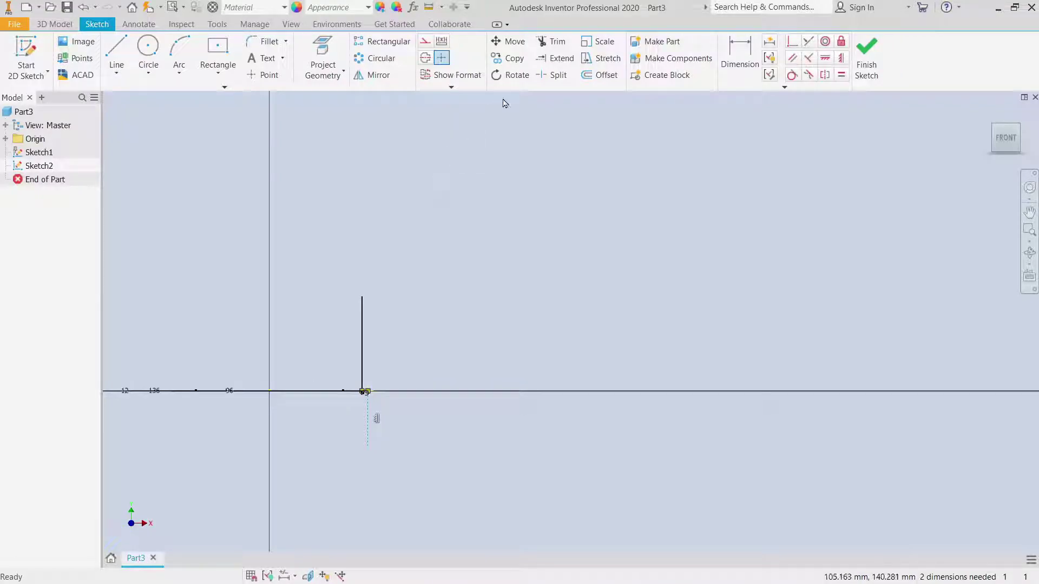
Step: Mirror the upright line about the vertical construction line at the projected endpoint
{"action": "left_click", "coordinate": [373, 75]}
{"action": "scroll", "coordinate": [346, 433], "scroll_direction": "down", "scroll_amount": 3}
{"action": "scroll", "coordinate": [347, 433], "scroll_direction": "down", "scroll_amount": 3}
{"action": "middle_click_drag", "start_coordinate": [368, 394], "coordinate": [356, 413]}
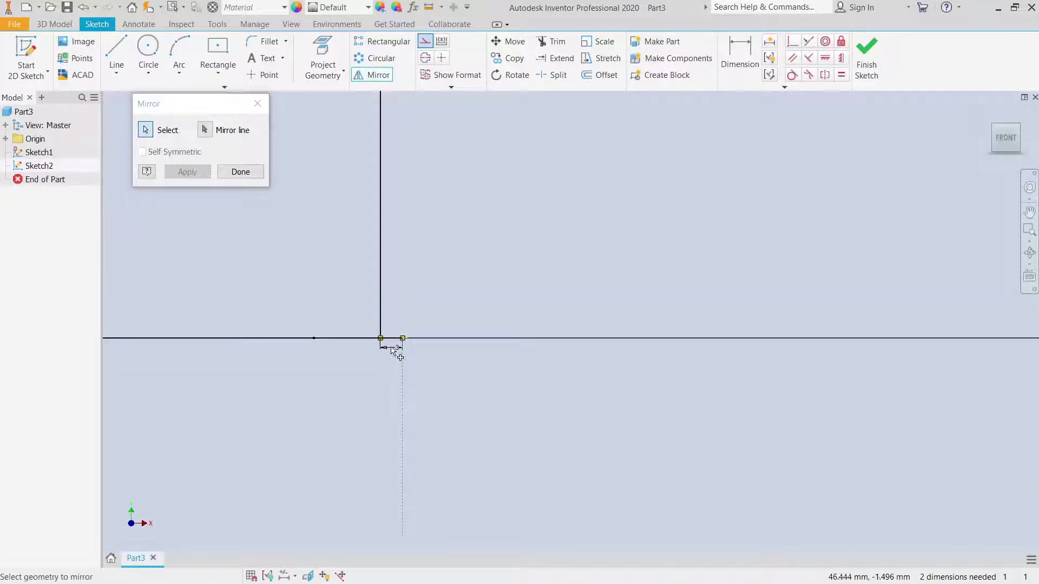
{"action": "left_click", "coordinate": [381, 331]}
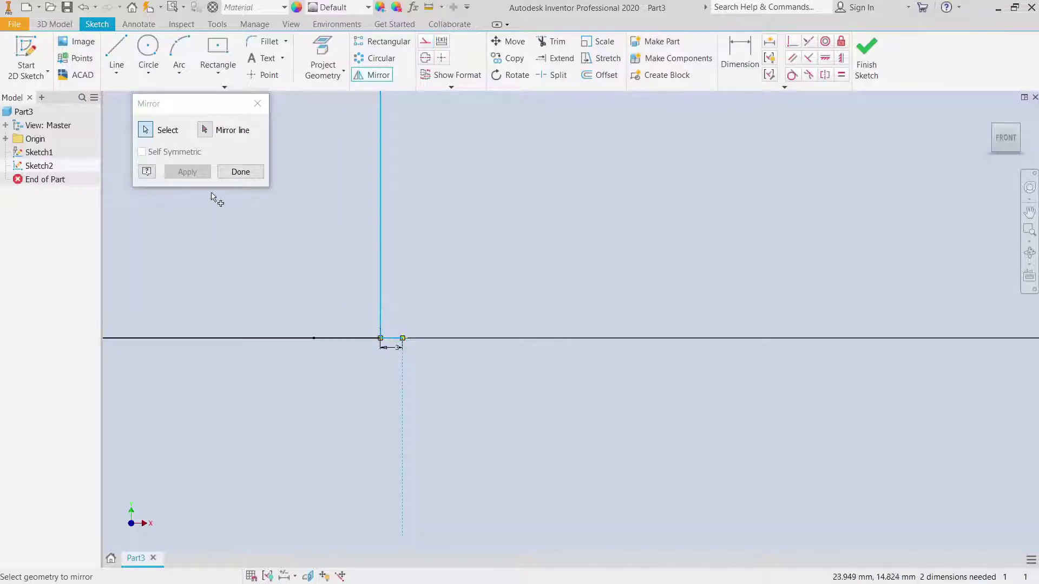
{"action": "left_click", "coordinate": [205, 130]}
{"action": "left_click", "coordinate": [402, 404]}
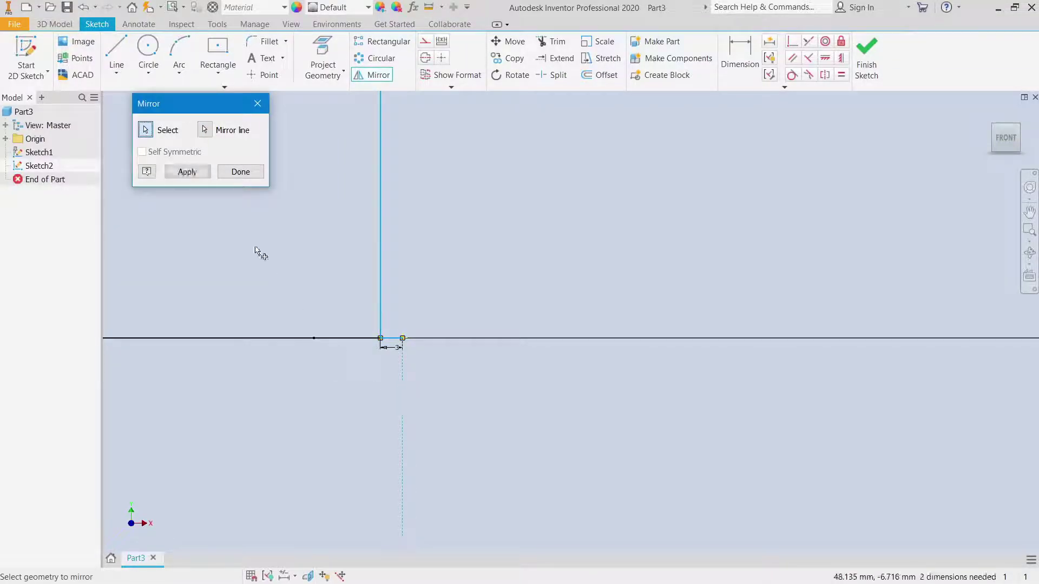
{"action": "left_click", "coordinate": [187, 172]}
{"action": "left_click", "coordinate": [239, 172]}
Step: Close the tops of the two upright lines with a 3 mm radius arc
{"action": "middle_click_drag", "start_coordinate": [255, 211], "coordinate": [269, 315]}
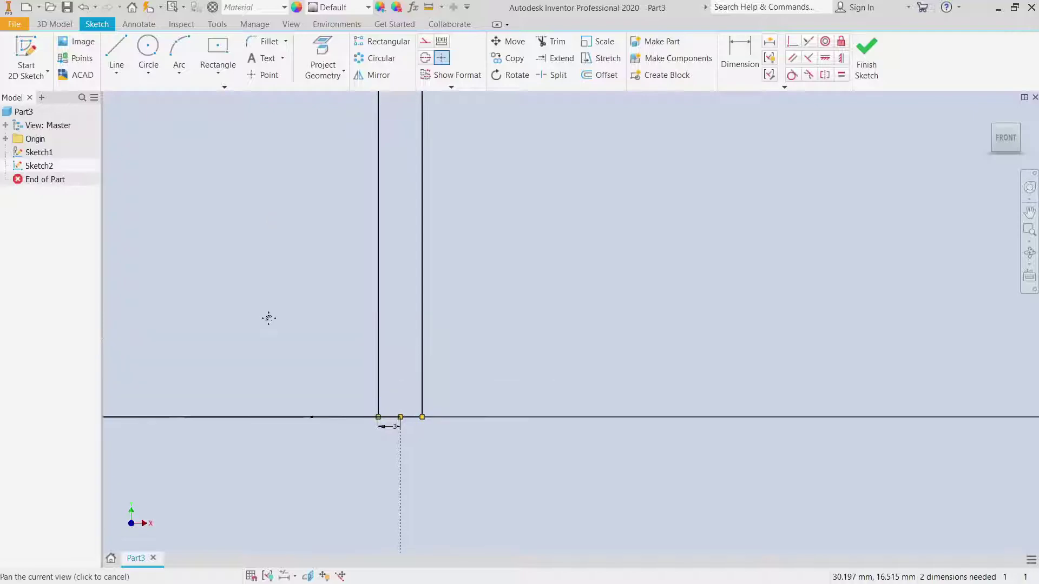
{"action": "scroll", "coordinate": [249, 260], "scroll_direction": "up", "scroll_amount": 3}
{"action": "scroll", "coordinate": [241, 304], "scroll_direction": "down", "scroll_amount": 6}
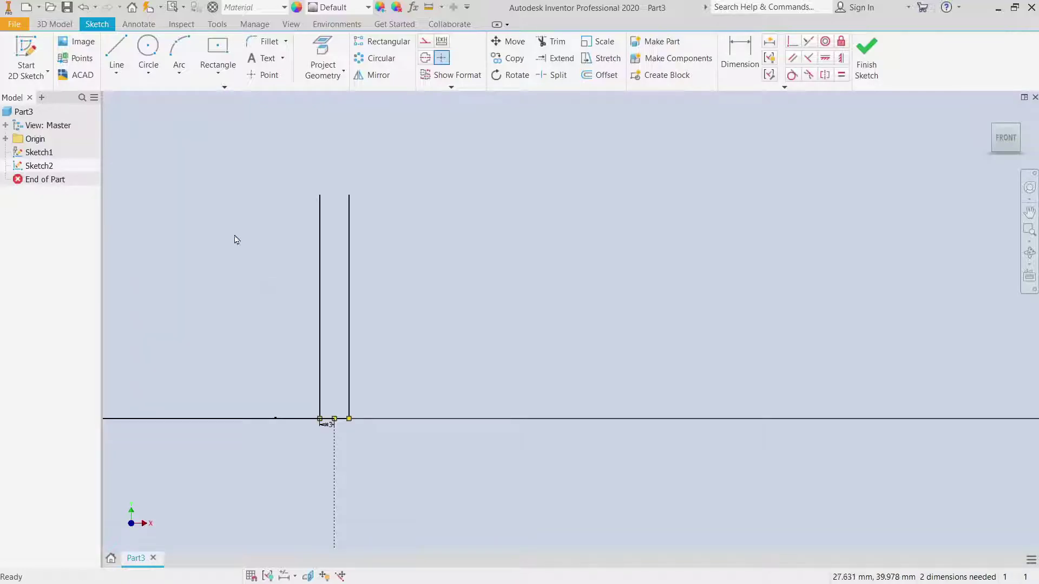
{"action": "middle_click_drag", "start_coordinate": [234, 232], "coordinate": [234, 292]}
{"action": "left_click", "coordinate": [179, 53]}
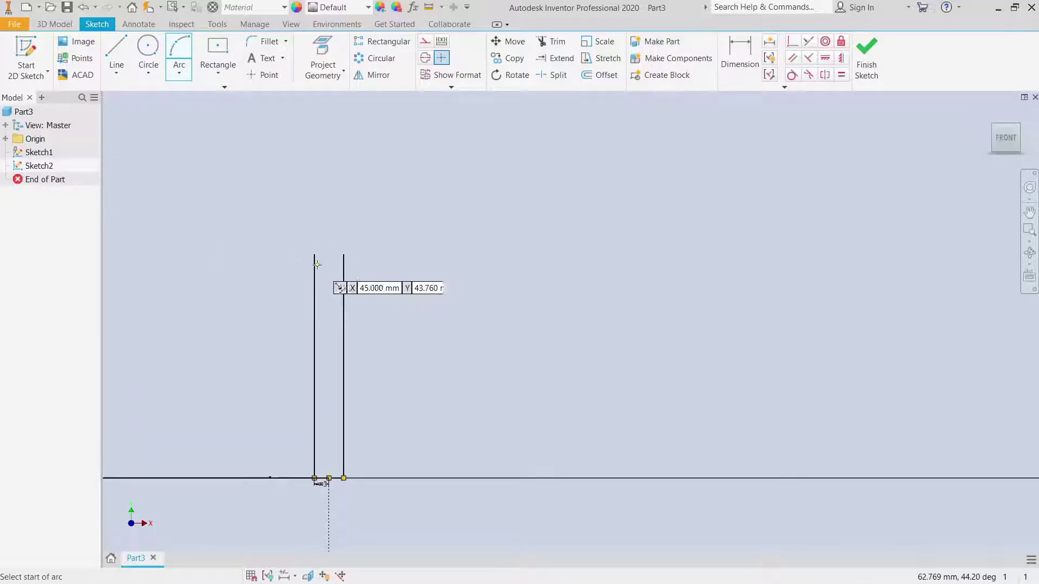
{"action": "left_click", "coordinate": [314, 254]}
{"action": "left_click", "coordinate": [343, 254]}
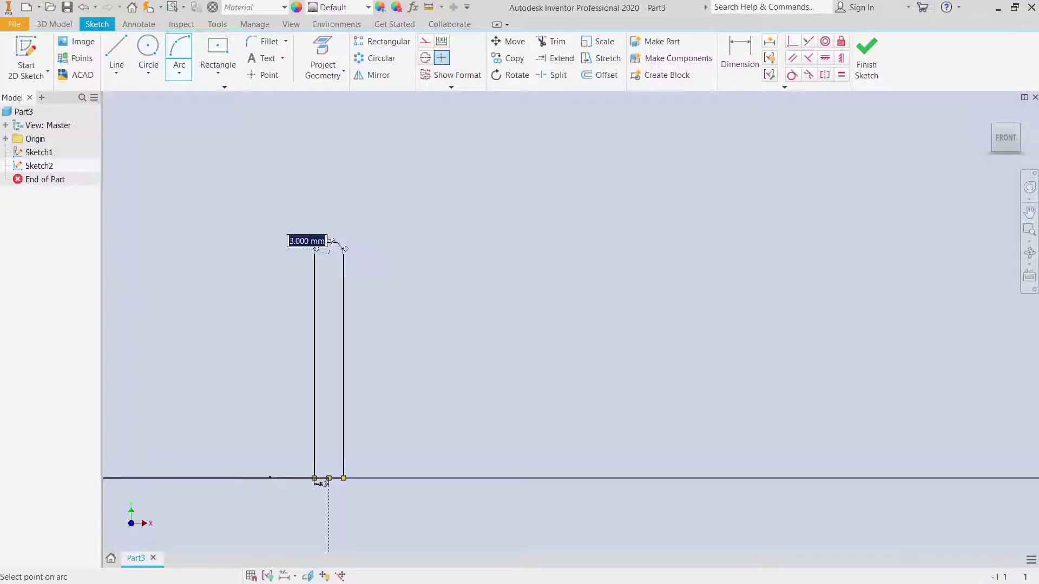
{"action": "left_click", "coordinate": [332, 241]}
Step: Dimension the profile's overall height to 16 mm from the base line to the top of the arc, and finish the sketch
{"action": "key", "text": "d"}
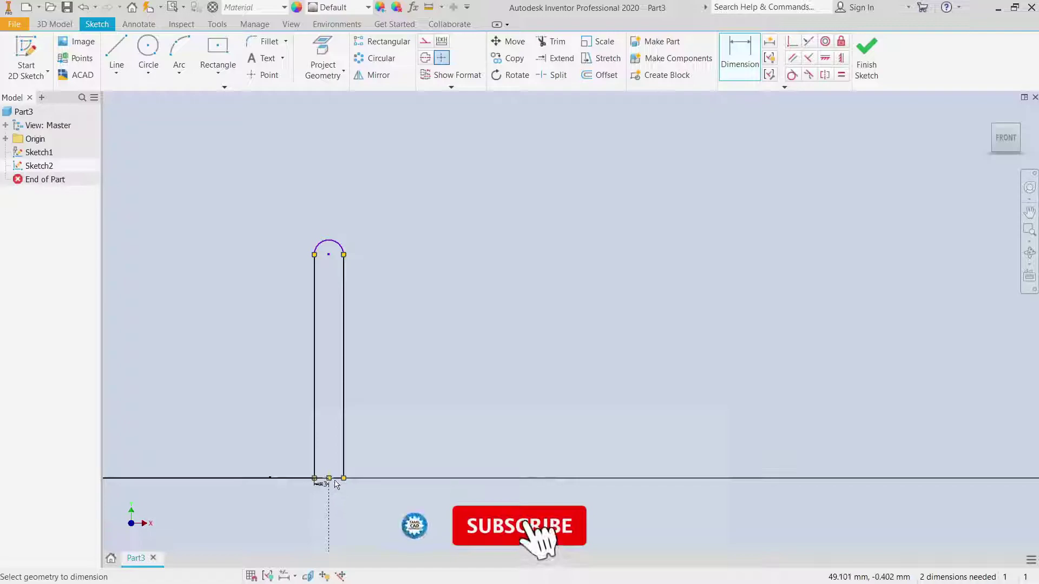
{"action": "right_click", "coordinate": [417, 424]}
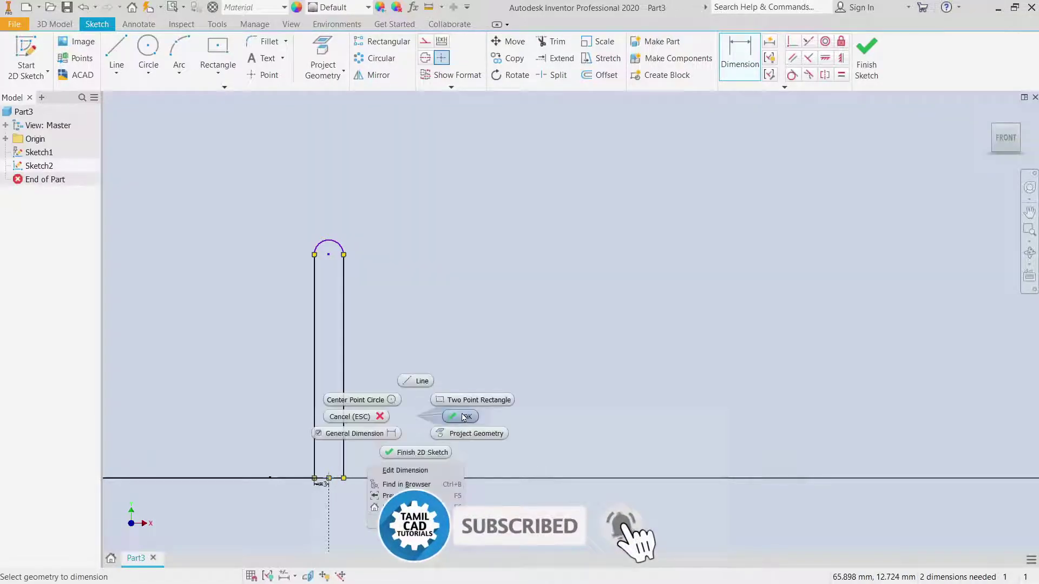
{"action": "left_click", "coordinate": [457, 415]}
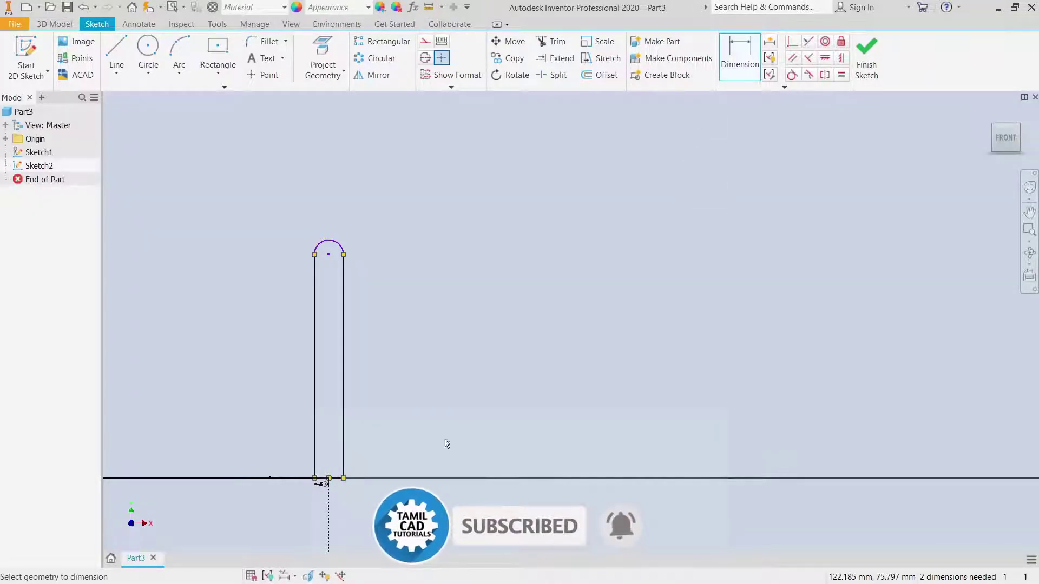
{"action": "scroll", "coordinate": [339, 480], "scroll_direction": "down", "scroll_amount": 3}
{"action": "left_click", "coordinate": [343, 472]}
{"action": "scroll", "coordinate": [325, 449], "scroll_direction": "up", "scroll_amount": 4}
{"action": "key", "text": "Escape"}
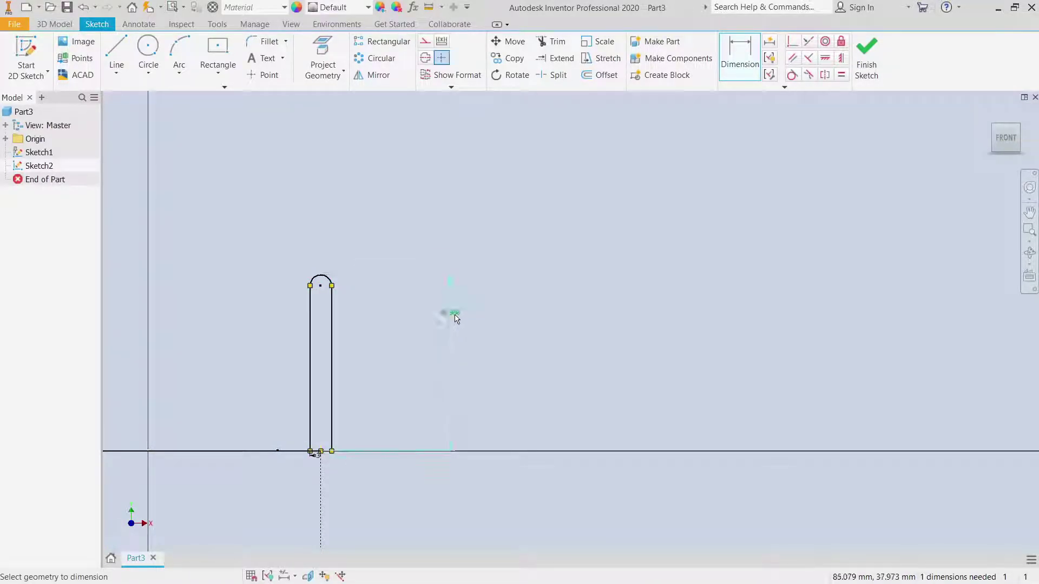
{"action": "left_click", "coordinate": [455, 318]}
{"action": "type", "text": "16"}
{"action": "key", "text": "Return"}
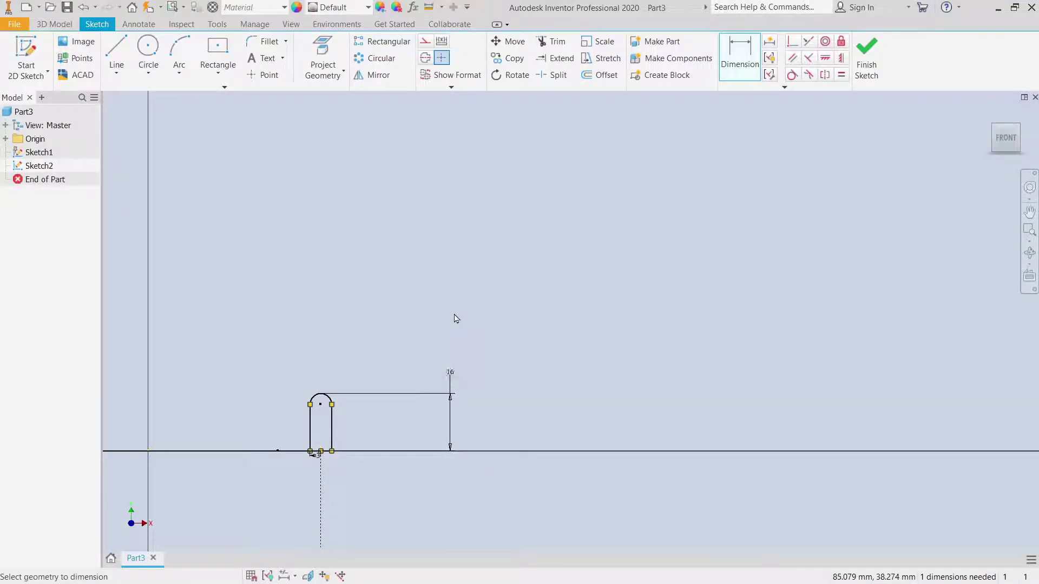
{"action": "left_click", "coordinate": [867, 60]}
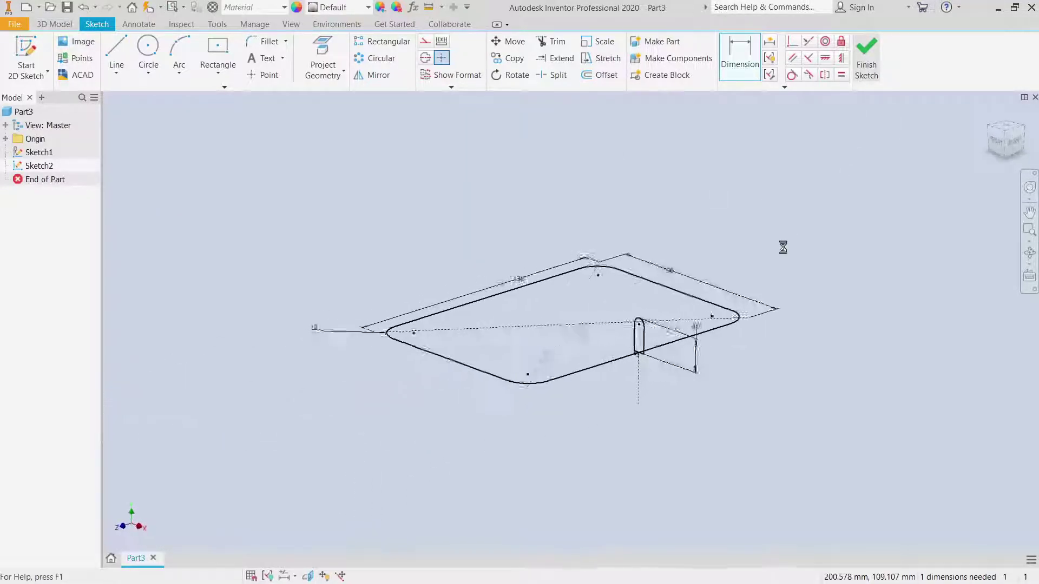
Step: Sweep the round-topped upright profile along the closed rounded rectangle path
{"action": "scroll", "coordinate": [641, 350], "scroll_direction": "up", "scroll_amount": 5}
{"action": "scroll", "coordinate": [641, 350], "scroll_direction": "down", "scroll_amount": 6}
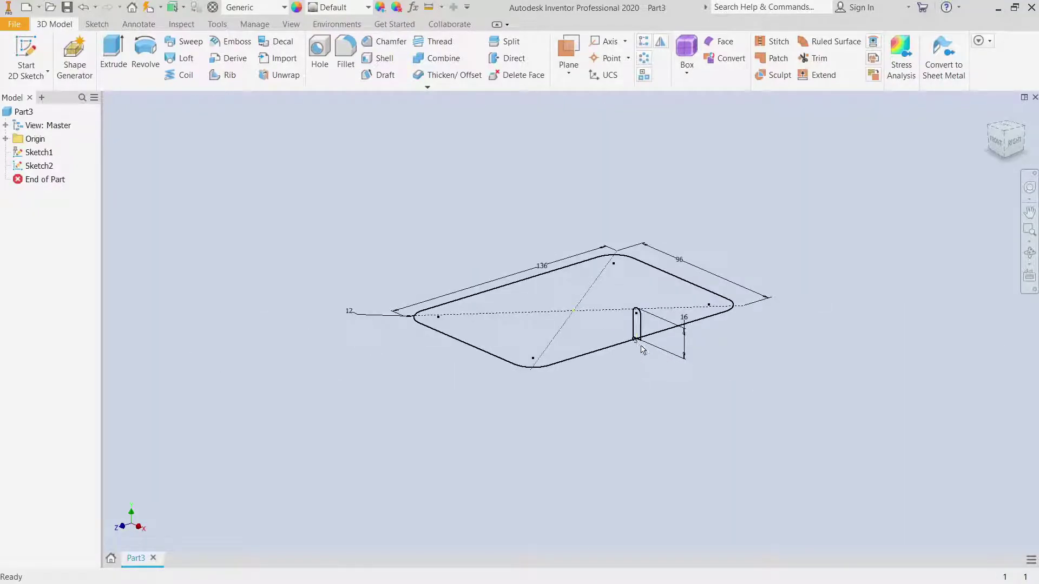
{"action": "left_click", "coordinate": [184, 41]}
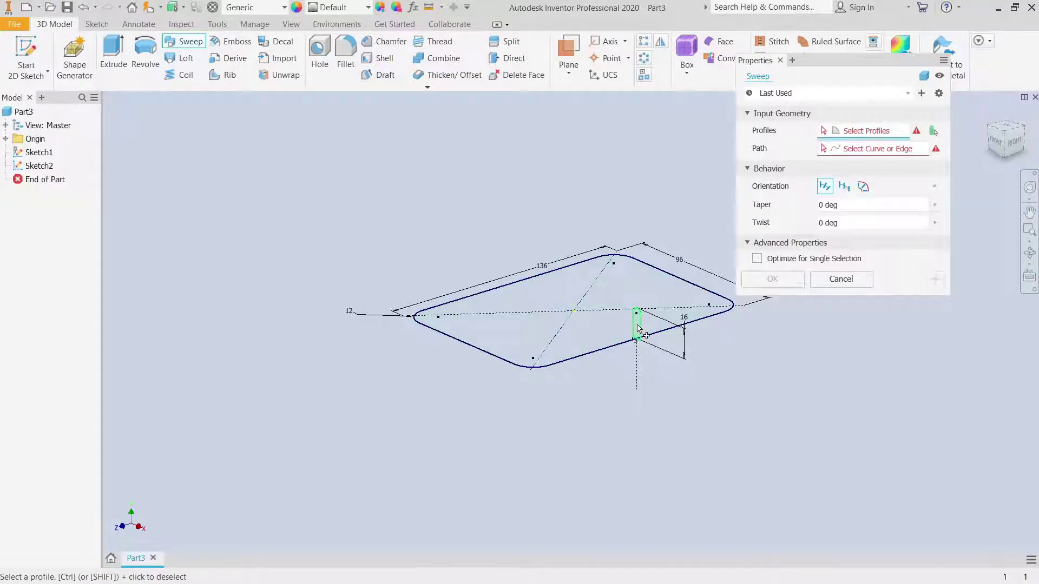
{"action": "left_click", "coordinate": [893, 149]}
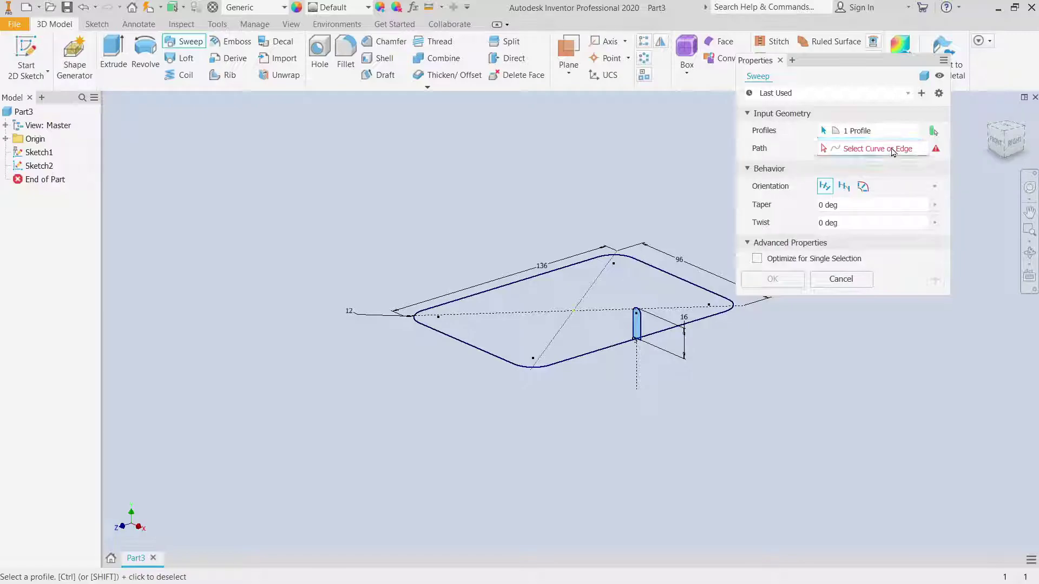
{"action": "left_click", "coordinate": [575, 363]}
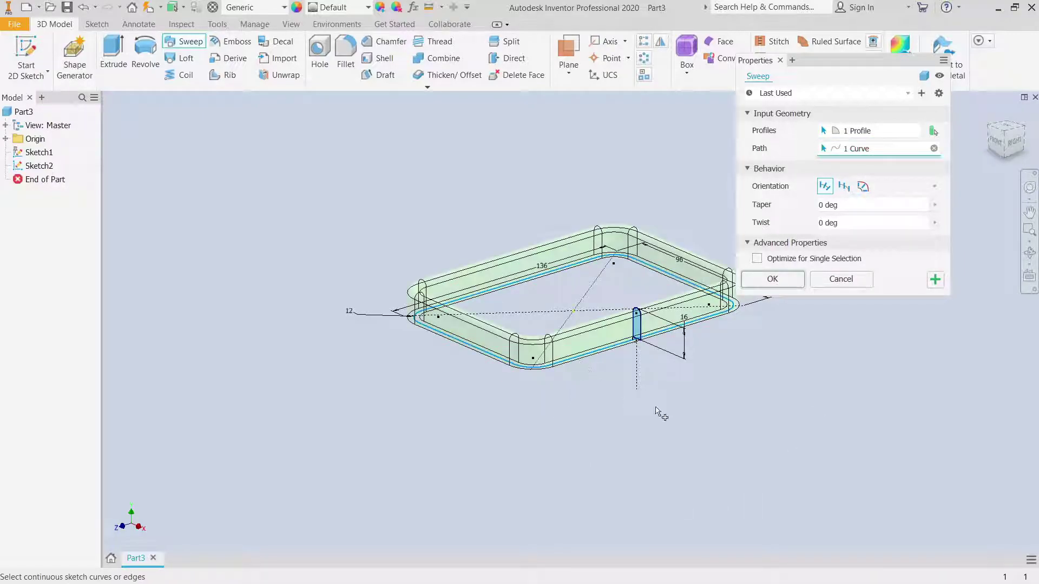
{"action": "key", "text": "Return"}
Step: On the YZ plane, sketch a line about 40.6 mm from the origin along the horizontal axis, a vertical side, and a top line crossing the vertical axis
{"action": "middle_click_drag", "start_coordinate": [795, 397], "coordinate": [672, 407]}
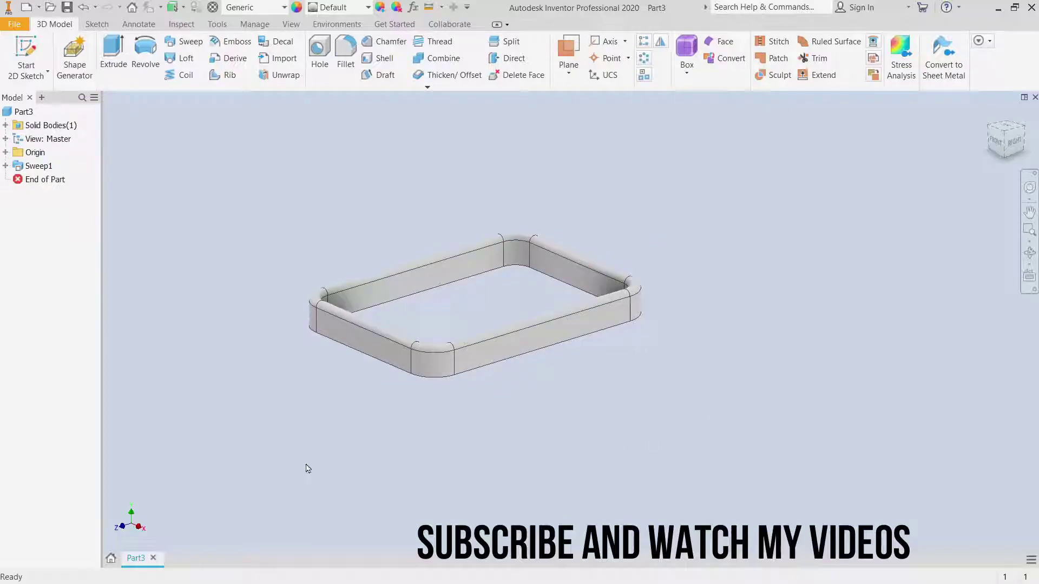
{"action": "left_click", "coordinate": [27, 60]}
{"action": "left_click", "coordinate": [6, 152]}
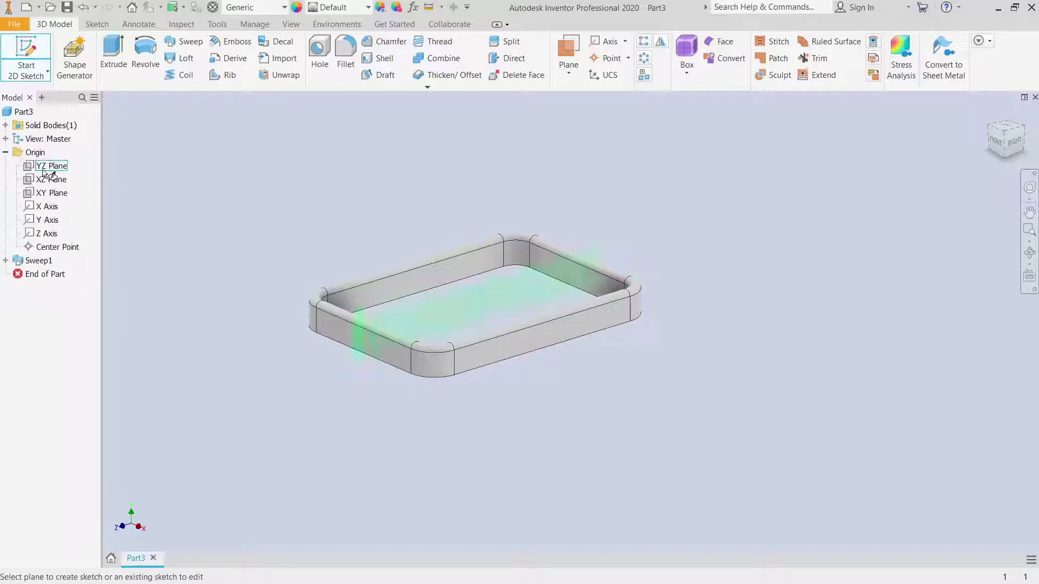
{"action": "left_click", "coordinate": [43, 169]}
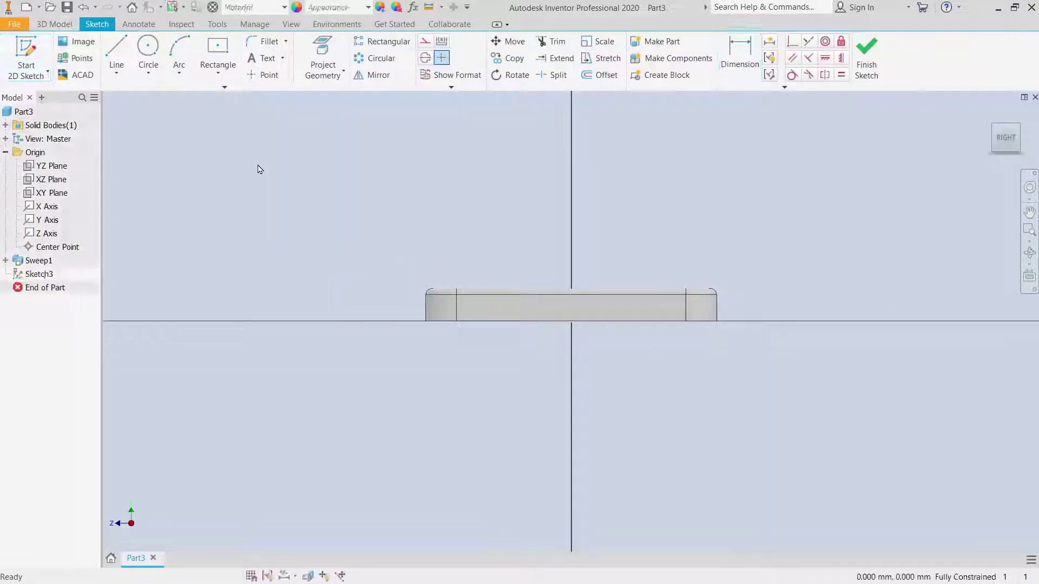
{"action": "left_click", "coordinate": [123, 76]}
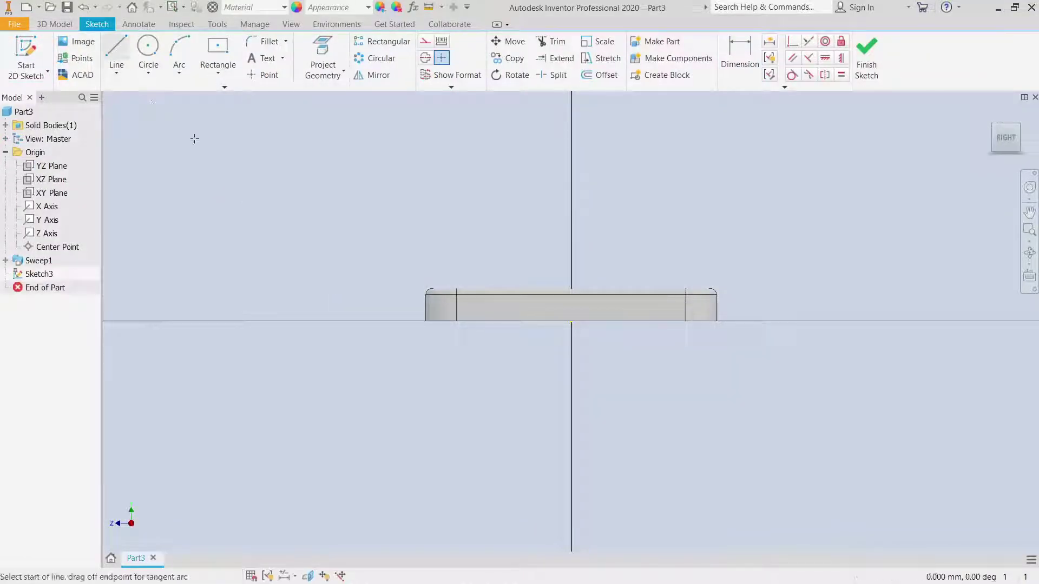
{"action": "left_click", "coordinate": [571, 322]}
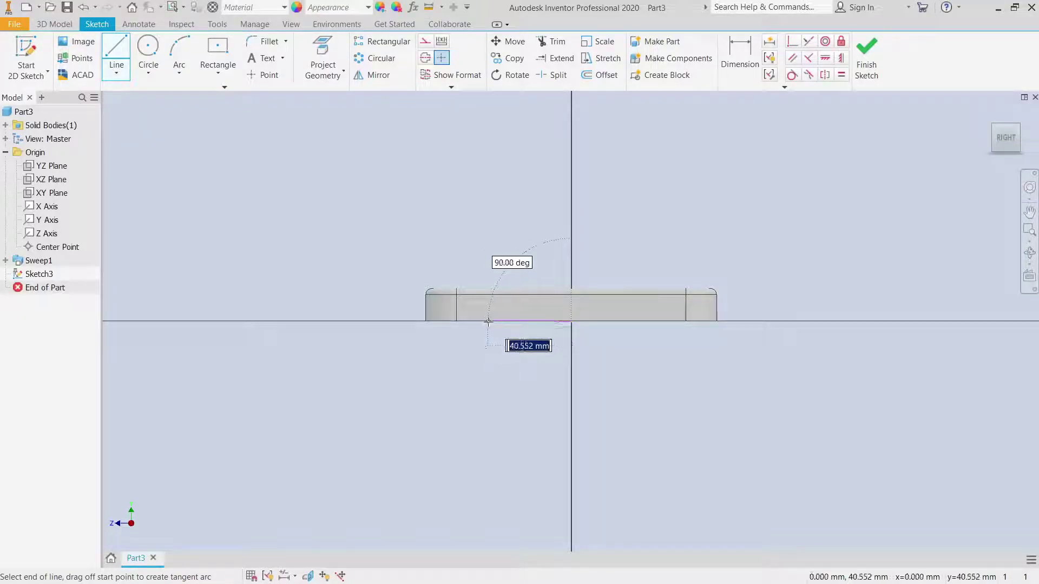
{"action": "left_click", "coordinate": [488, 254]}
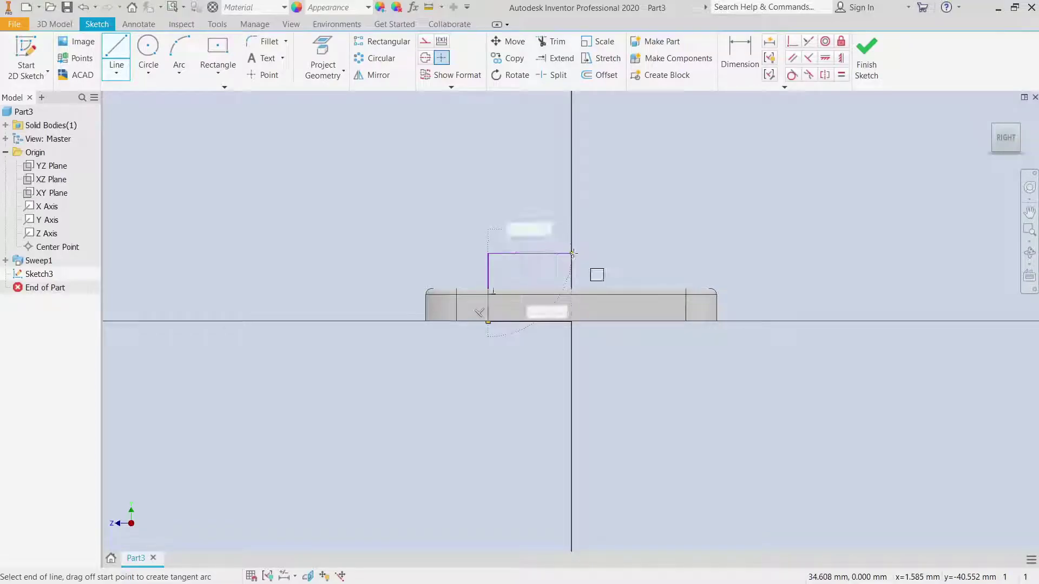
{"action": "left_click", "coordinate": [594, 253]}
{"action": "right_click", "coordinate": [594, 254]}
{"action": "left_click", "coordinate": [594, 219]}
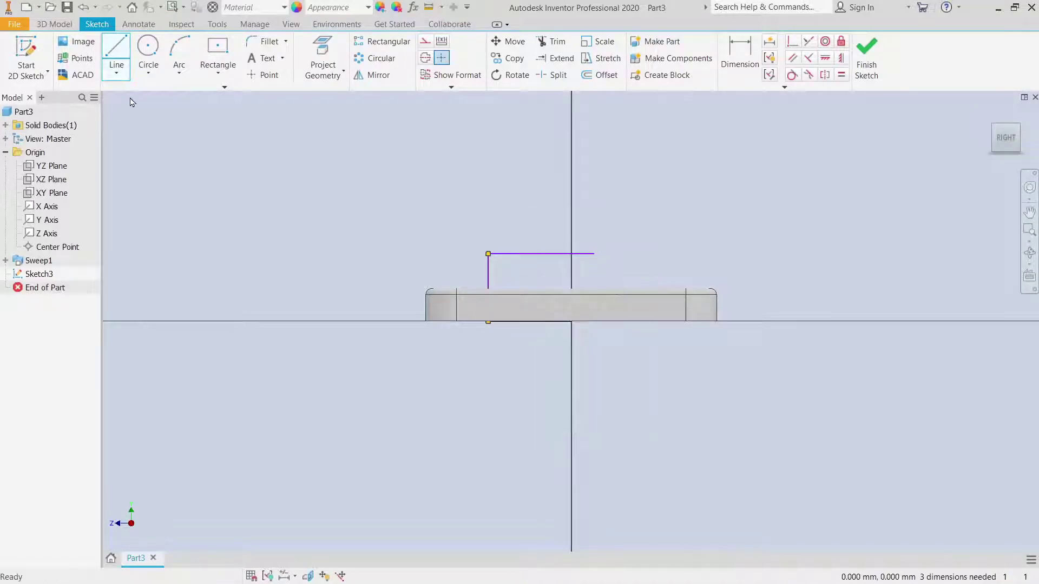
Step: Close the outline with a vertical line up from the origin and trim the top line's overhang beyond it
{"action": "left_click", "coordinate": [571, 321]}
{"action": "right_click", "coordinate": [586, 244]}
{"action": "left_click", "coordinate": [610, 228]}
{"action": "left_click", "coordinate": [558, 43]}
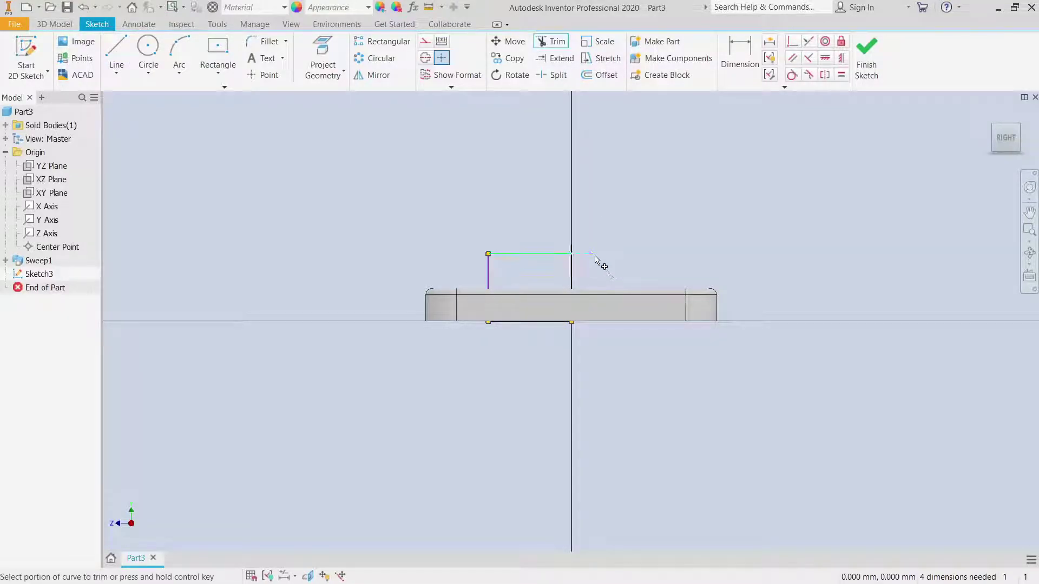
{"action": "right_click", "coordinate": [570, 229]}
{"action": "left_click", "coordinate": [609, 205]}
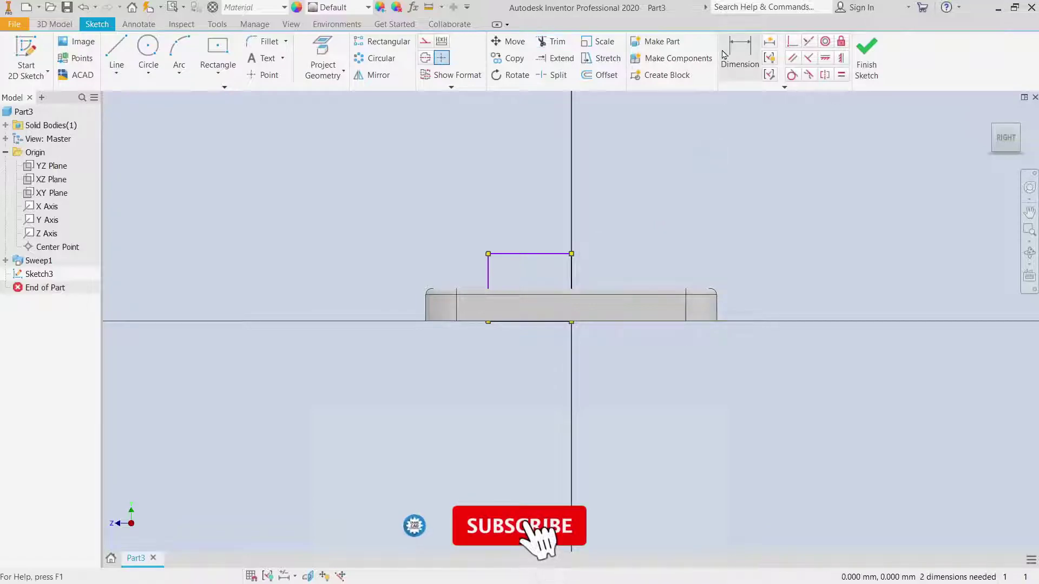
Step: Dimension the outline's bottom line to 32 mm and finish the sketch
{"action": "key", "text": "d"}
{"action": "left_click", "coordinate": [534, 323]}
{"action": "left_click", "coordinate": [549, 355]}
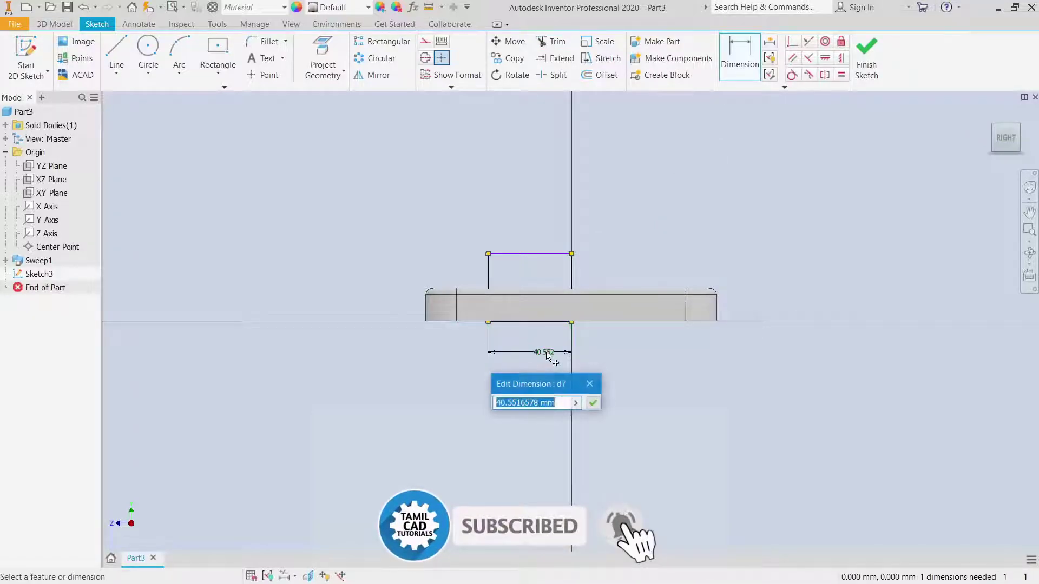
{"action": "type", "text": "32"}
{"action": "key", "text": "Return"}
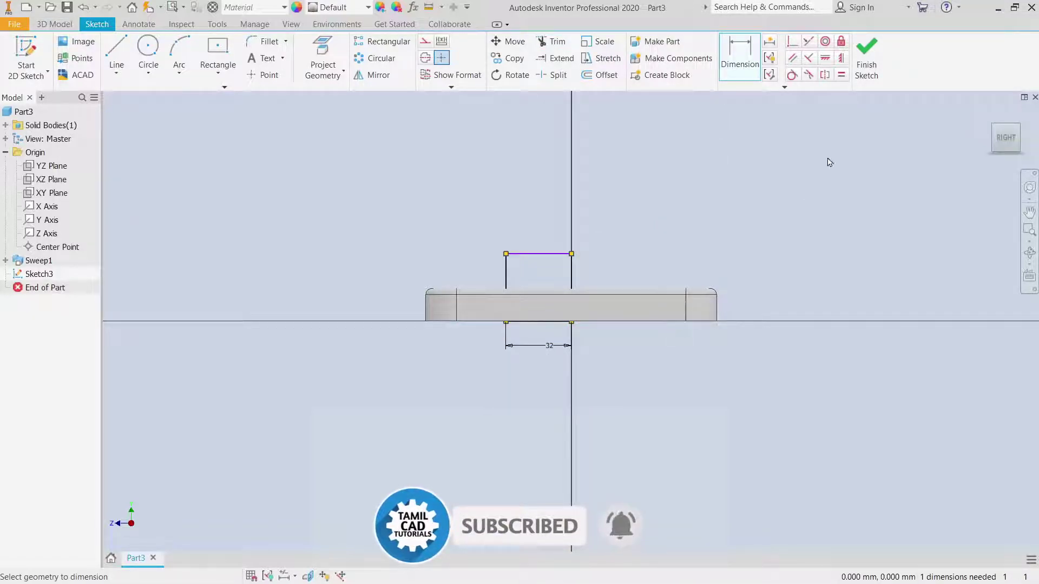
{"action": "left_click", "coordinate": [866, 60]}
Step: Extrude the rectangular profile as a cut up to the outer face of the long front wall
{"action": "key", "text": "e"}
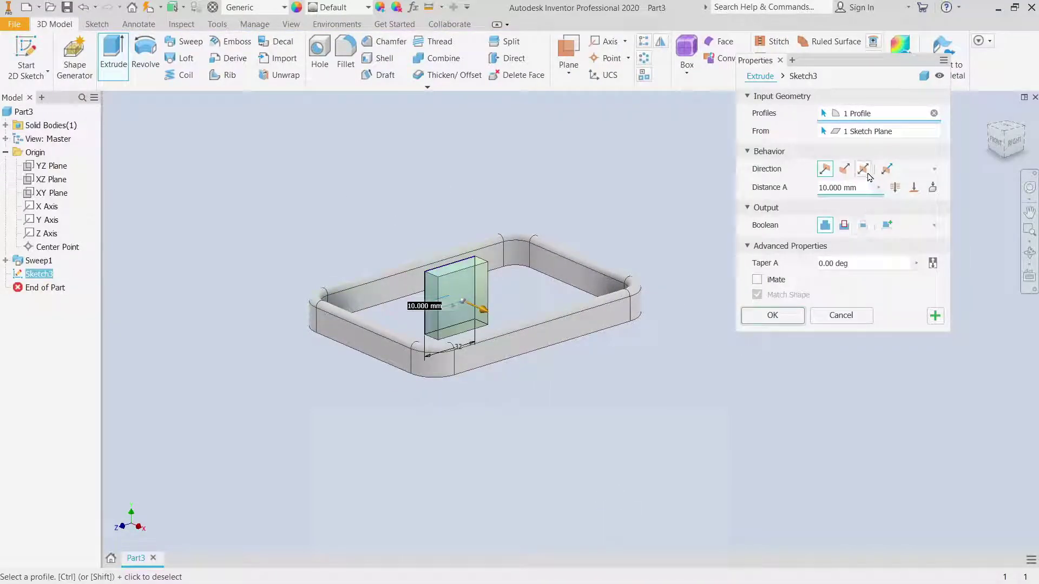
{"action": "left_click", "coordinate": [914, 188]}
{"action": "left_click", "coordinate": [527, 347]}
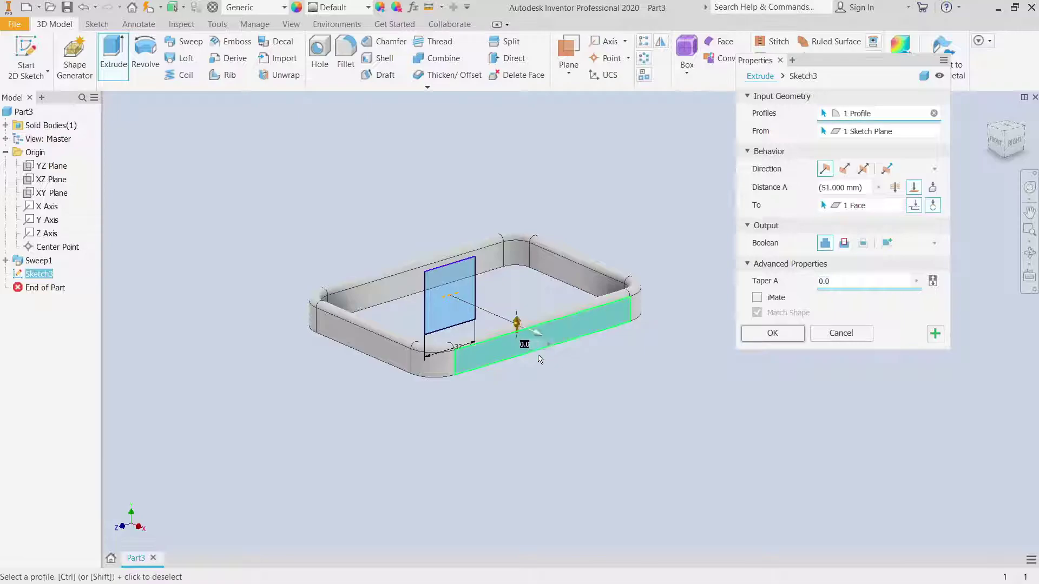
{"action": "left_click", "coordinate": [844, 244]}
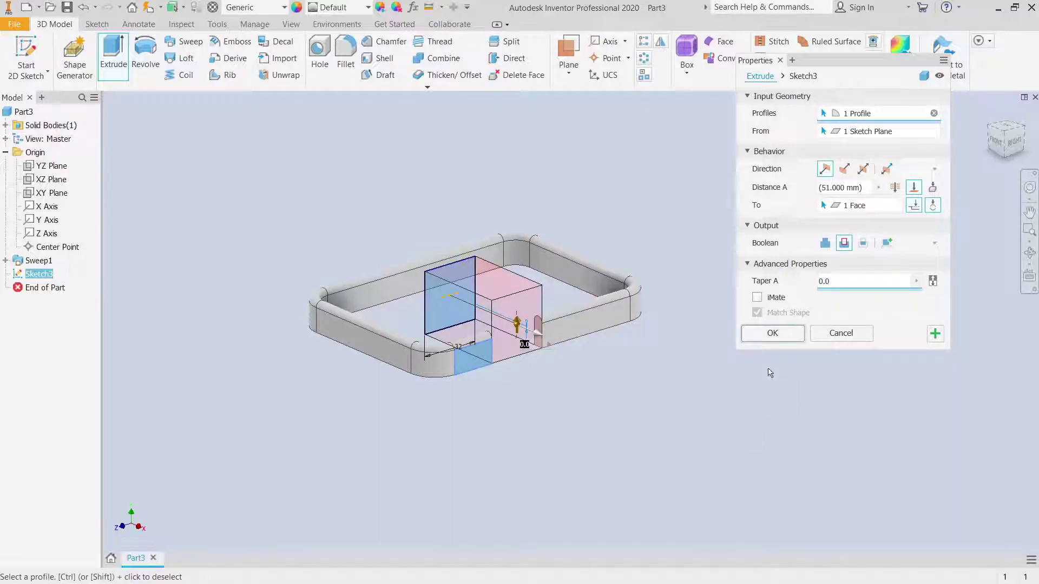
{"action": "left_click", "coordinate": [772, 334]}
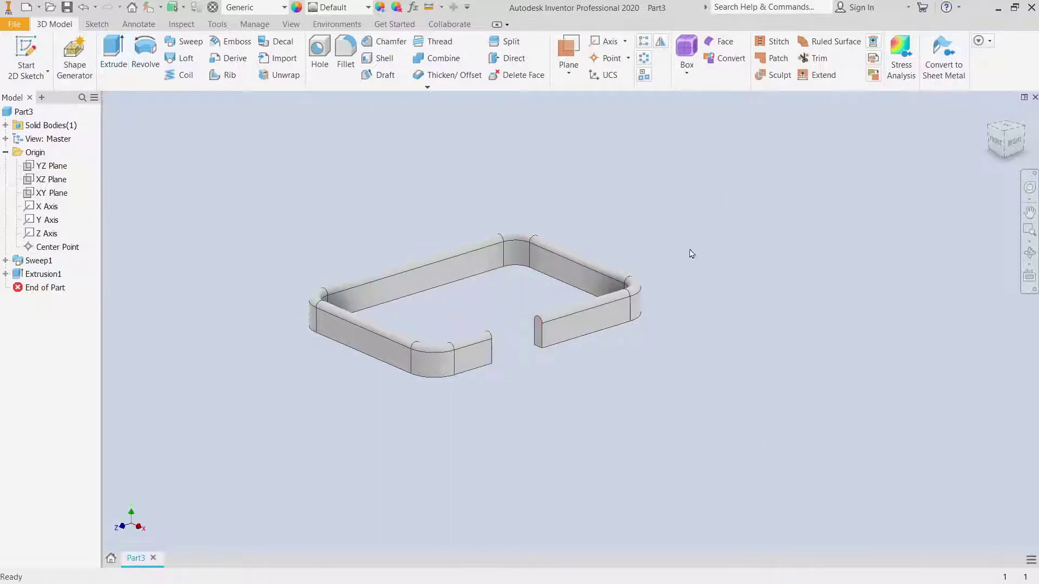
Step: Mirror the extruded cut about the XY plane to widen the wall opening symmetrically
{"action": "left_click", "coordinate": [661, 41]}
{"action": "left_click", "coordinate": [42, 274]}
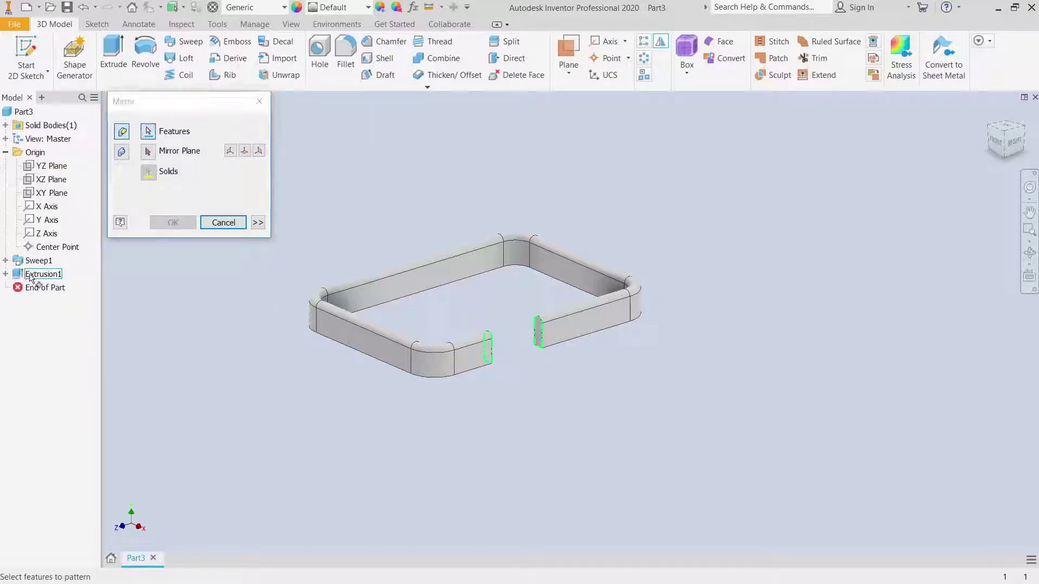
{"action": "left_click", "coordinate": [149, 152]}
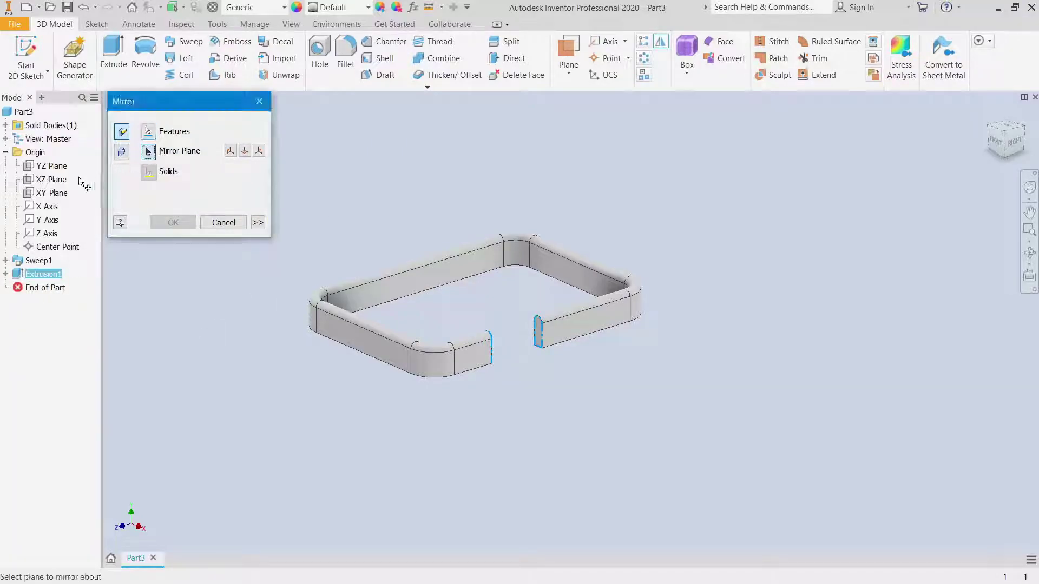
{"action": "left_click", "coordinate": [50, 192]}
{"action": "left_click", "coordinate": [173, 223]}
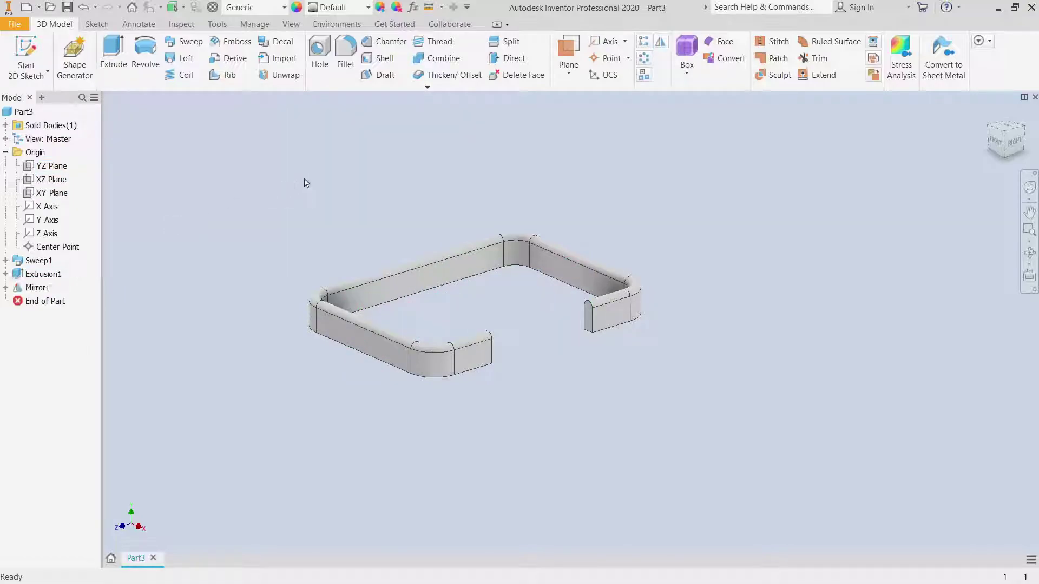
Step: Create a work plane offset inward from the outer face of the short front wall stub and start a sketch on it
{"action": "left_click", "coordinate": [569, 57]}
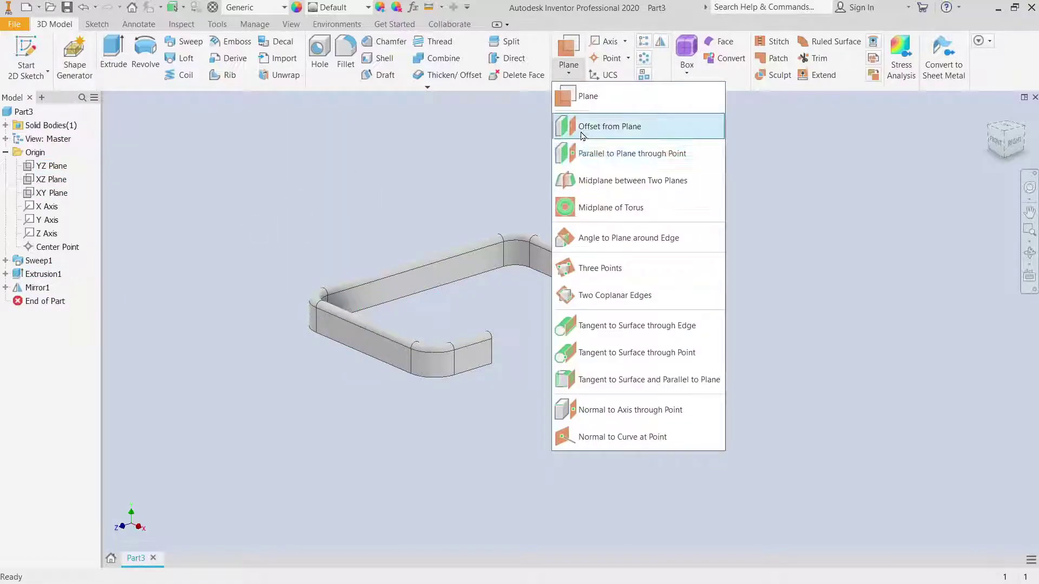
{"action": "left_click", "coordinate": [607, 125]}
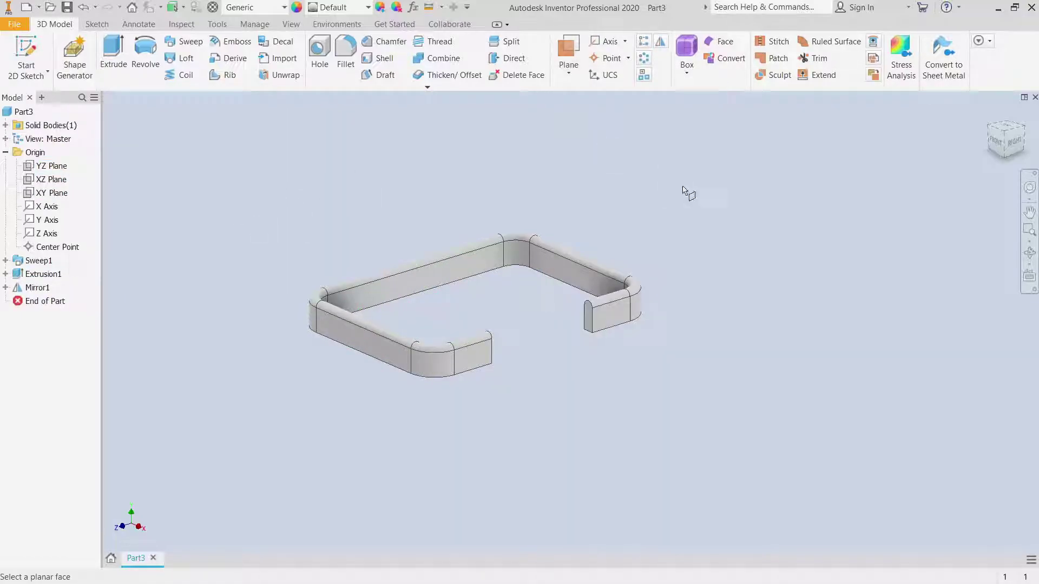
{"action": "left_click", "coordinate": [614, 322]}
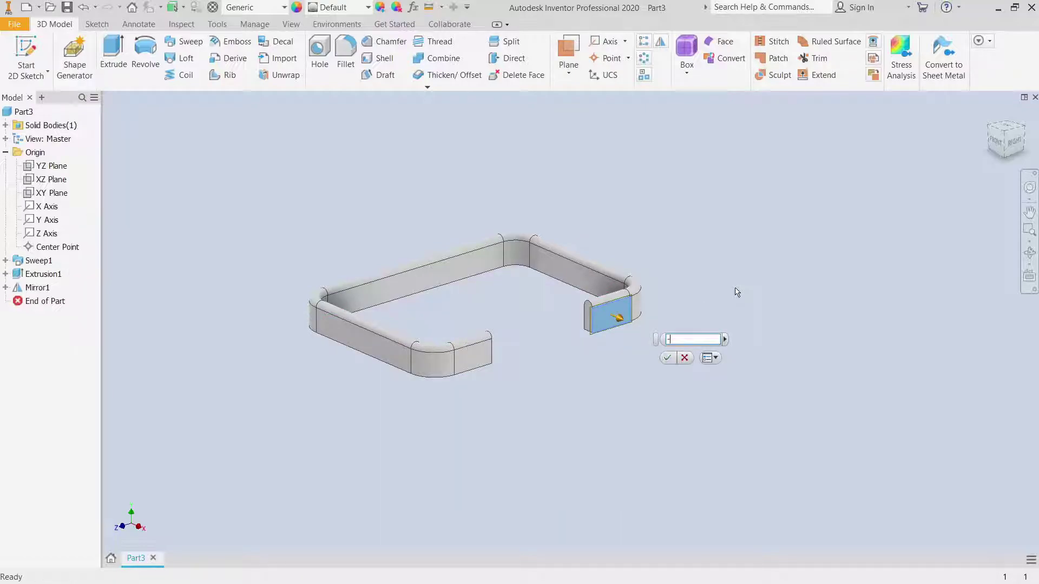
{"action": "key", "text": "Return"}
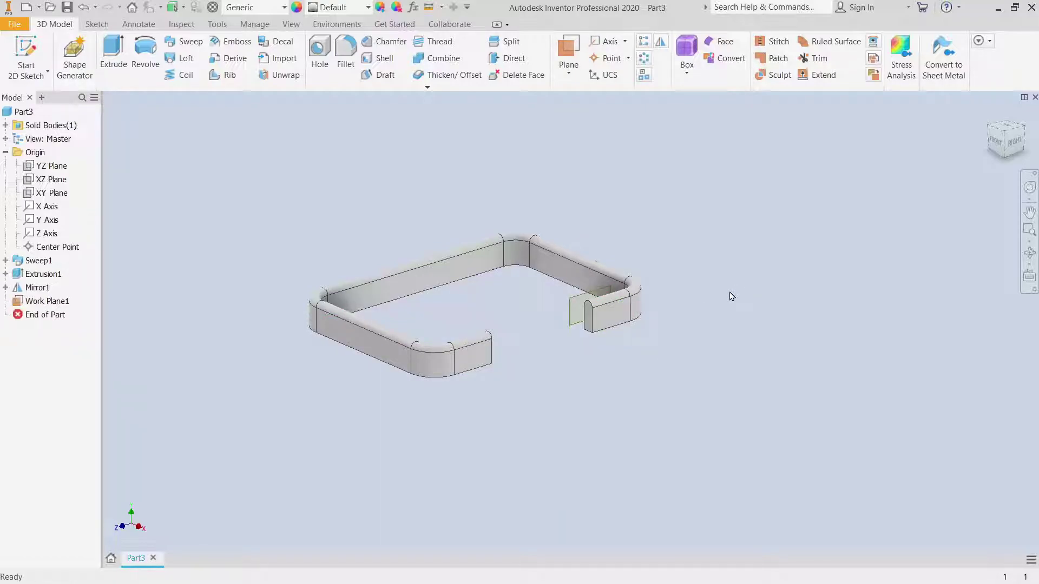
{"action": "left_click", "coordinate": [573, 325]}
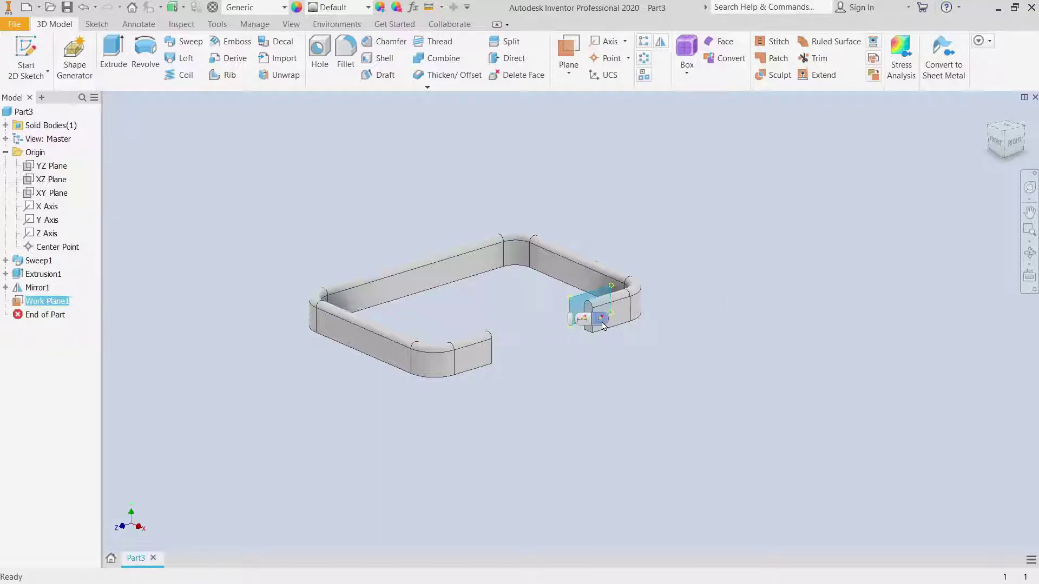
{"action": "key", "text": "s"}
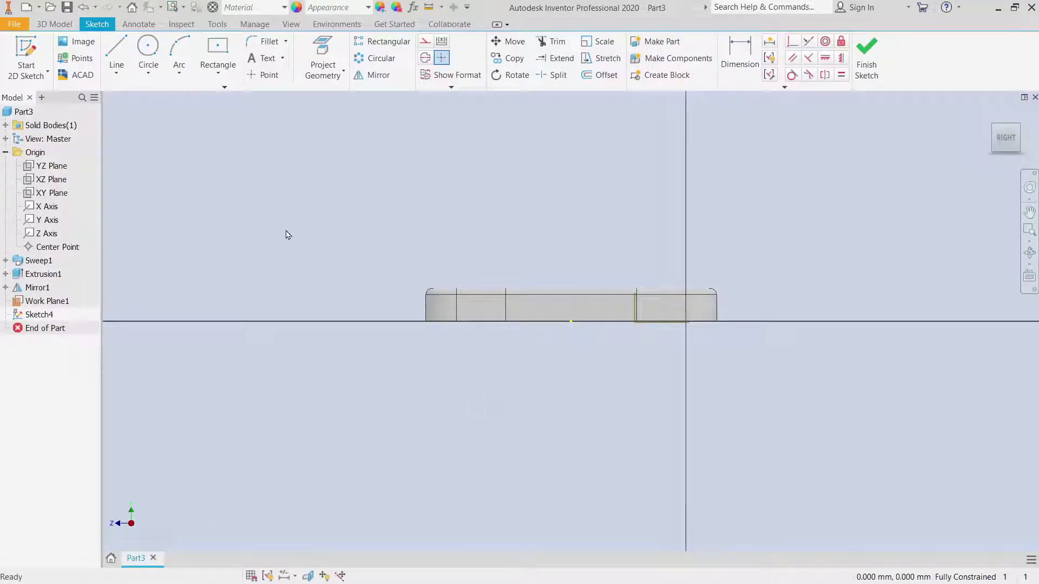
{"action": "left_click", "coordinate": [322, 54]}
{"action": "left_click", "coordinate": [427, 45]}
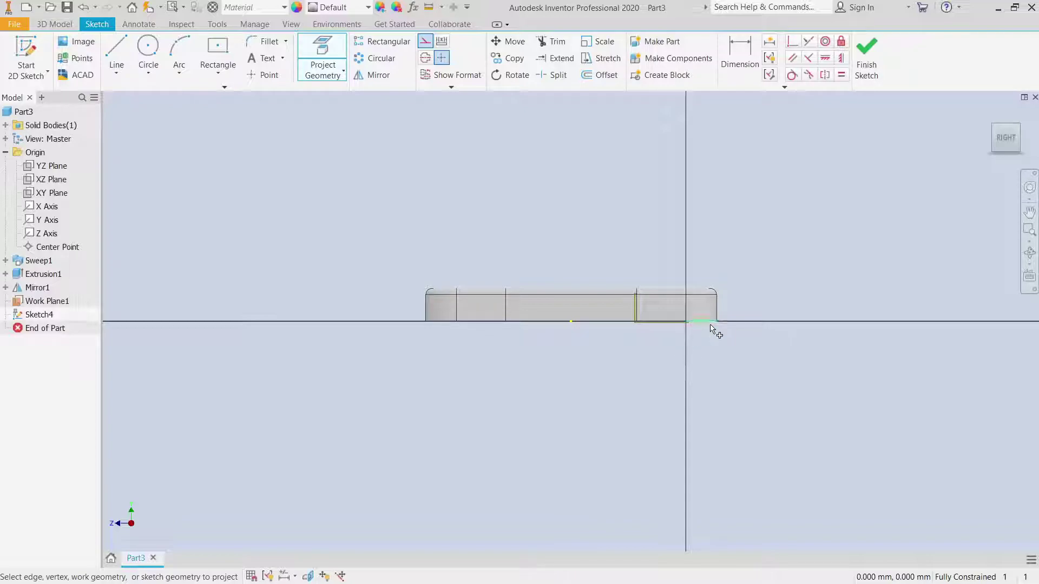
{"action": "key", "text": "Escape"}
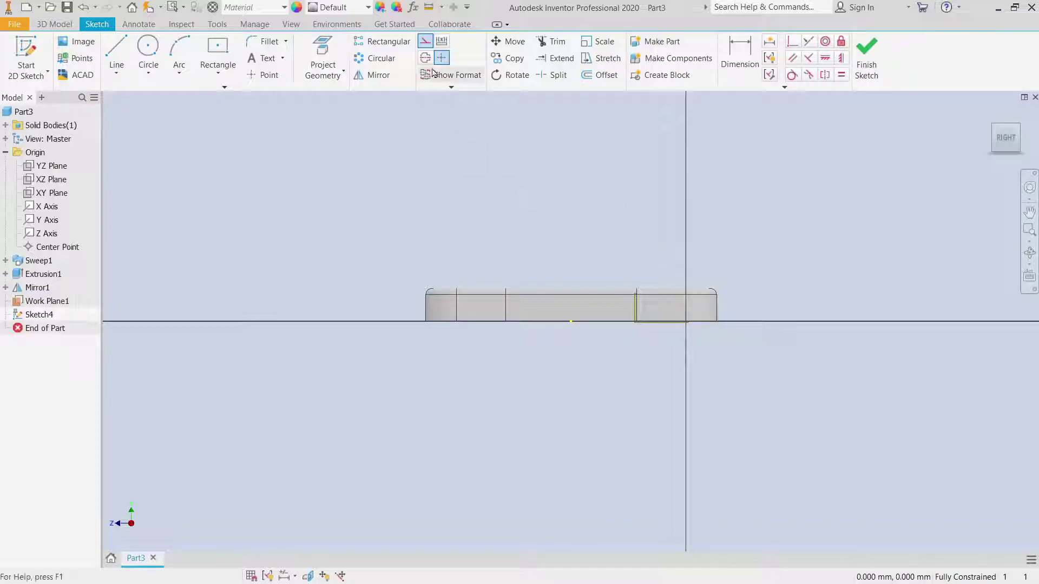
Step: Draw a vertical line about 27 mm long straight down from the ring's bottom edge, just inside its far end
{"action": "left_click", "coordinate": [117, 54]}
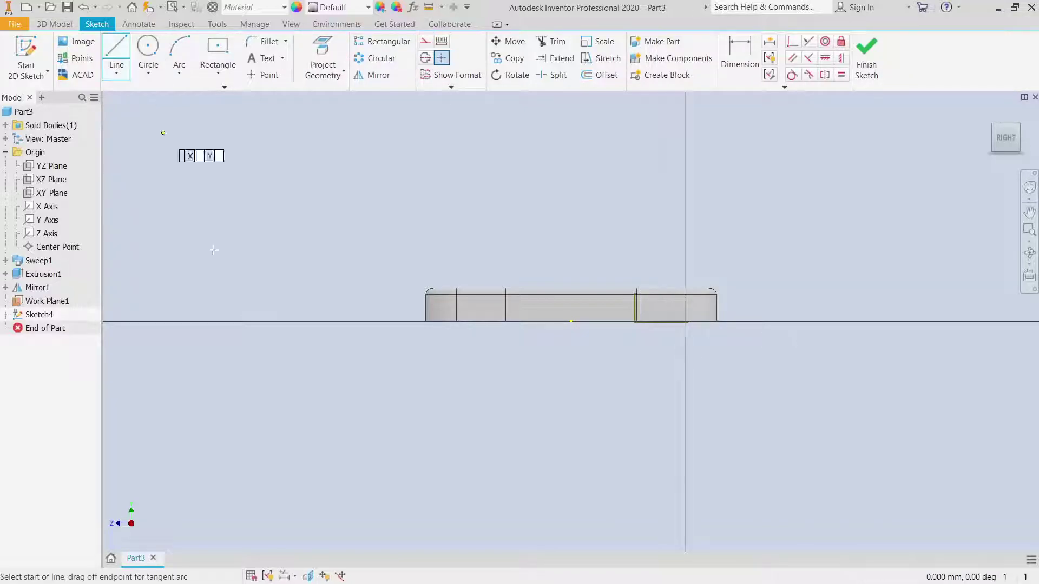
{"action": "left_click", "coordinate": [431, 295]}
{"action": "left_click", "coordinate": [432, 376]}
{"action": "right_click", "coordinate": [335, 290]}
{"action": "left_click", "coordinate": [388, 282]}
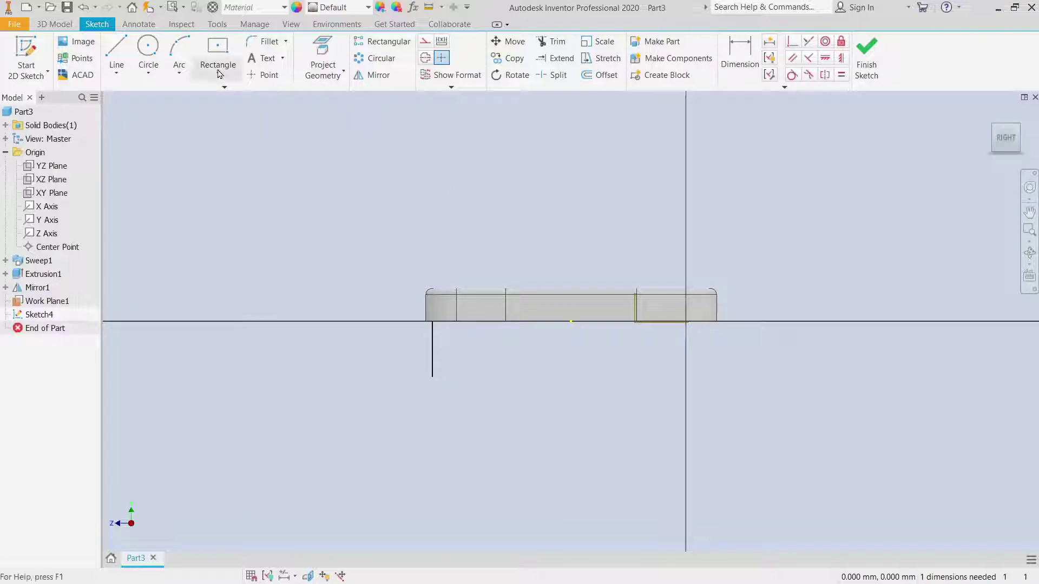
Step: Draw a vertical line about 54 mm down from the origin and convert it to construction geometry
{"action": "left_click", "coordinate": [116, 55]}
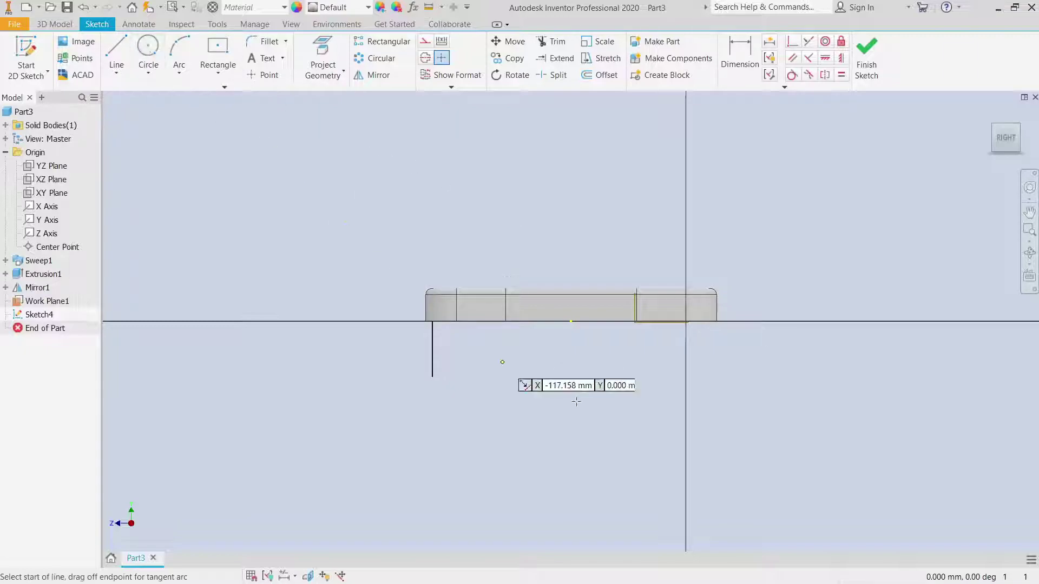
{"action": "left_click", "coordinate": [571, 322]}
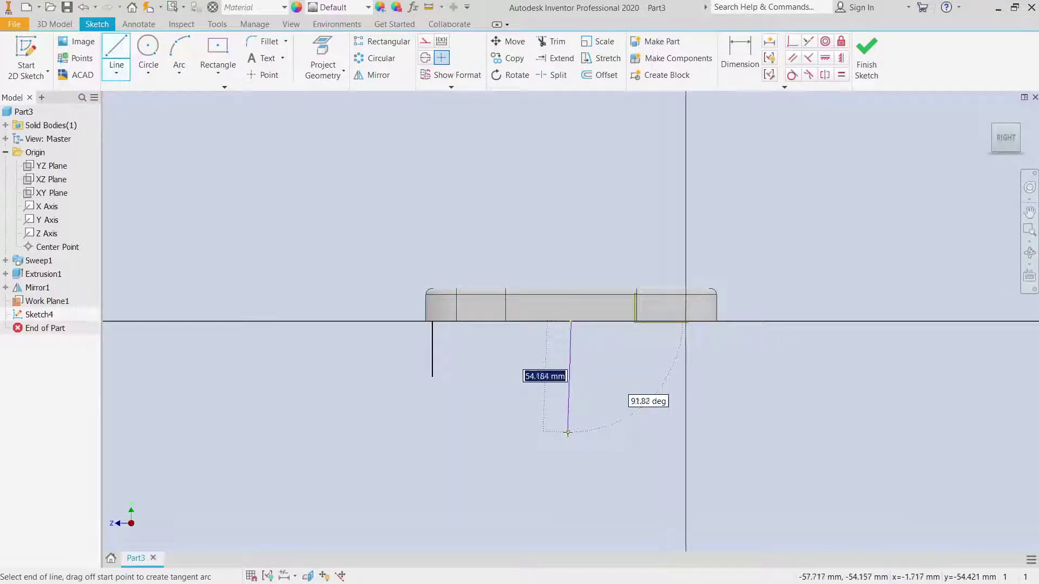
{"action": "left_click", "coordinate": [570, 431]}
{"action": "key", "text": "Escape"}
{"action": "left_click", "coordinate": [573, 392]}
{"action": "right_click", "coordinate": [587, 383]}
{"action": "left_click", "coordinate": [637, 429]}
{"action": "left_click", "coordinate": [740, 54]}
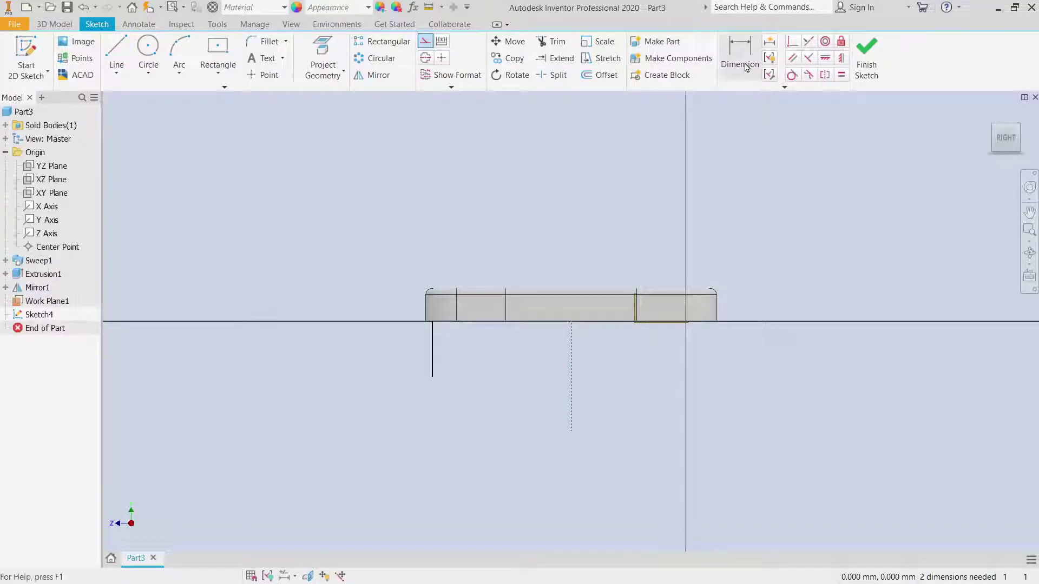
{"action": "left_click", "coordinate": [434, 369]}
{"action": "key", "text": "Escape"}
{"action": "left_click", "coordinate": [551, 41]}
{"action": "right_click", "coordinate": [349, 242]}
{"action": "key", "text": "Escape"}
Step: Dimension the short vertical line to 12 mm and its distance from the construction line to 68 mm
{"action": "left_click", "coordinate": [739, 54]}
{"action": "left_click", "coordinate": [432, 374]}
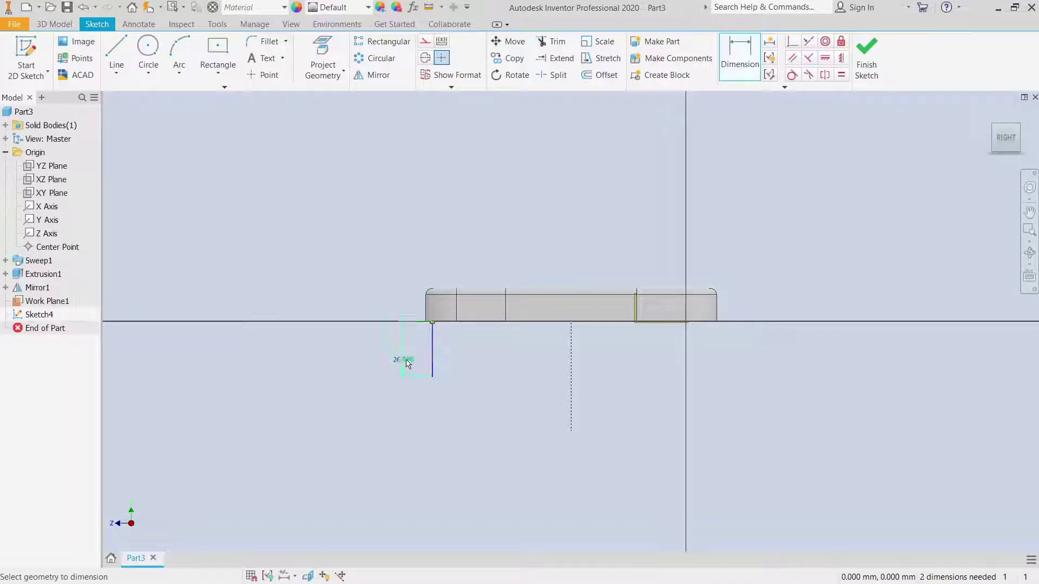
{"action": "left_click", "coordinate": [408, 361]}
{"action": "type", "text": "16"}
{"action": "left_click", "coordinate": [572, 353]}
{"action": "left_click", "coordinate": [432, 336]}
{"action": "left_click", "coordinate": [446, 214]}
{"action": "right_click", "coordinate": [202, 168]}
{"action": "left_click", "coordinate": [248, 168]}
Step: Draw a horizontal line from the lower end of the 12 mm line to the construction line
{"action": "left_click", "coordinate": [117, 54]}
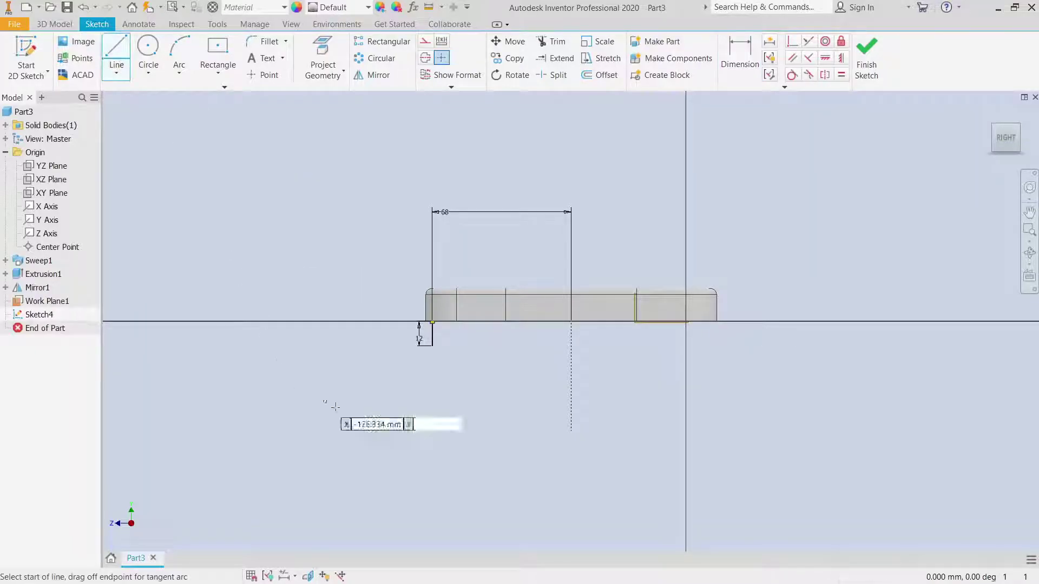
{"action": "left_click", "coordinate": [432, 346]}
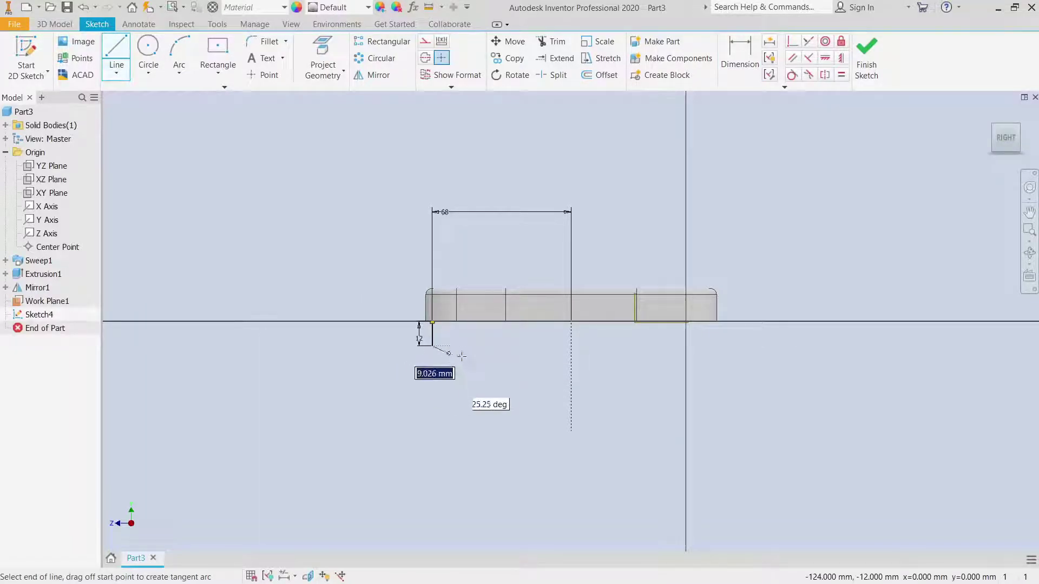
{"action": "double_click", "coordinate": [572, 346]}
Step: Round the corner between the 12 mm line and the horizontal line with a 3 mm sketch fillet
{"action": "left_click", "coordinate": [157, 53]}
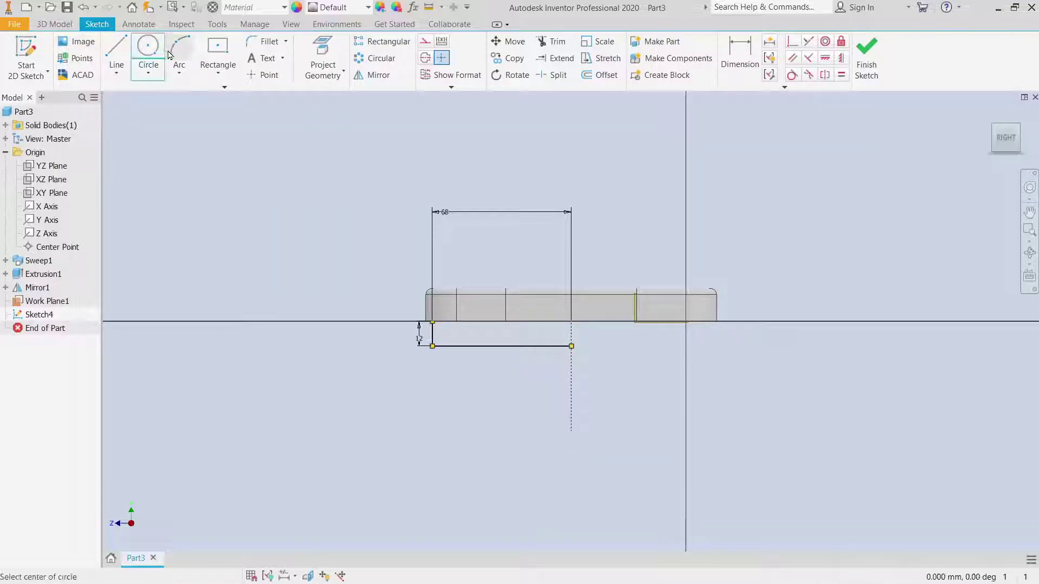
{"action": "left_click", "coordinate": [266, 42]}
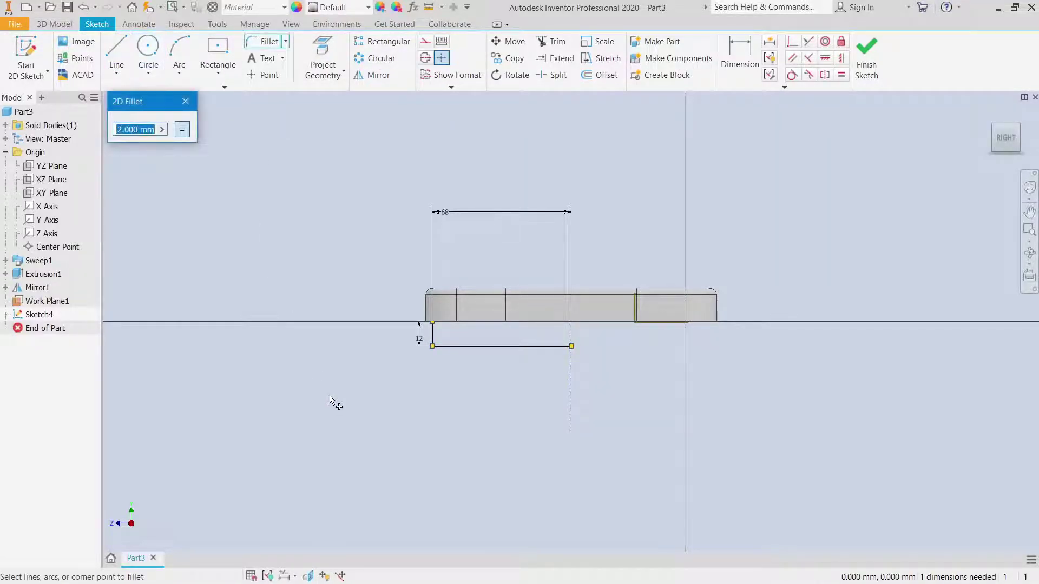
{"action": "type", "text": "3"}
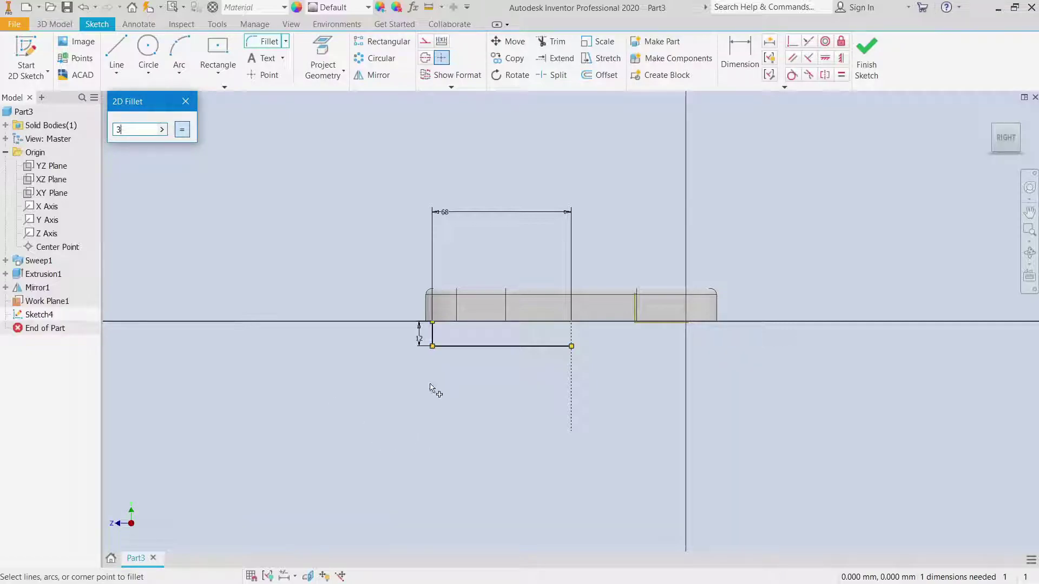
{"action": "left_click", "coordinate": [437, 347]}
{"action": "right_click", "coordinate": [321, 399]}
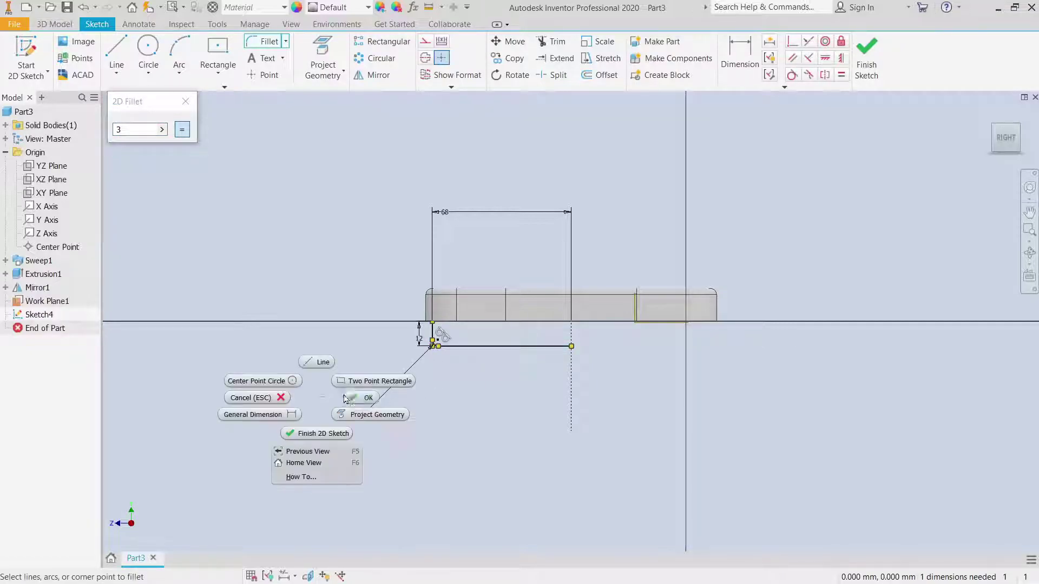
{"action": "left_click", "coordinate": [356, 400]}
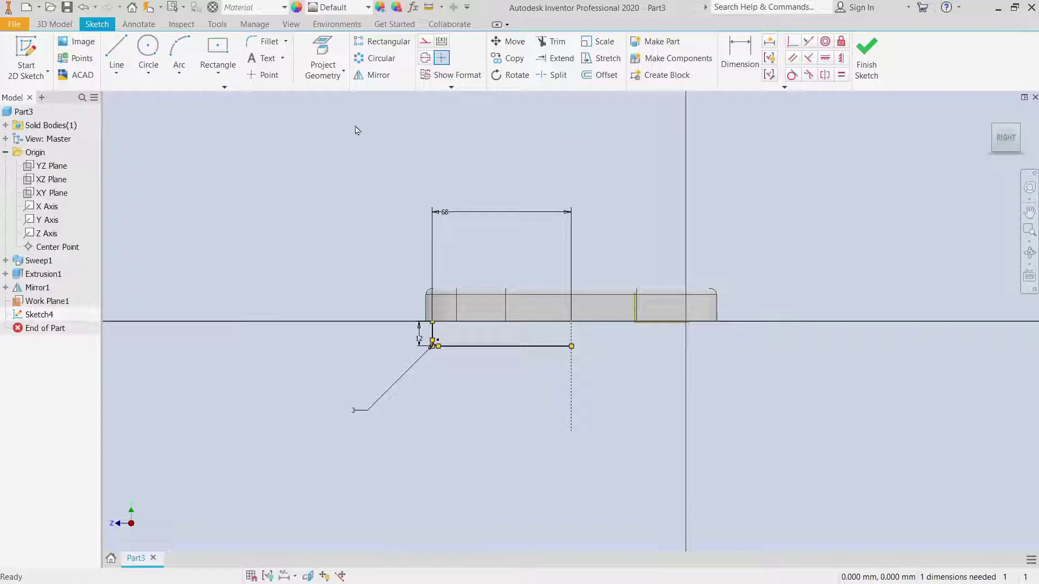
Step: Mirror the vertical line, the horizontal line and the corner fillet about the construction line and finish the sketch
{"action": "left_click", "coordinate": [374, 75]}
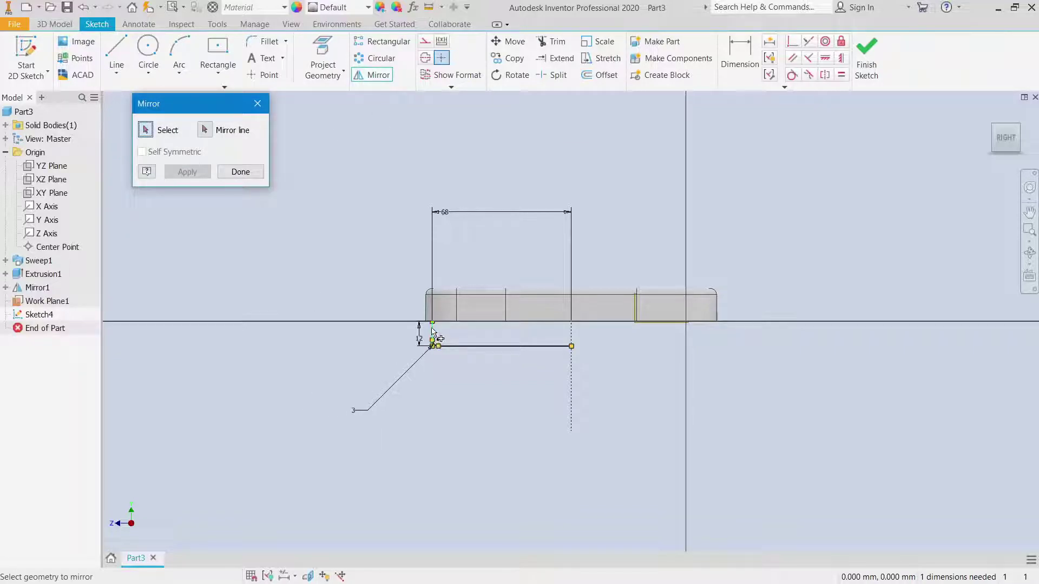
{"action": "left_click", "coordinate": [433, 331]}
{"action": "left_click", "coordinate": [507, 347]}
{"action": "scroll", "coordinate": [445, 360], "scroll_direction": "up", "scroll_amount": 5}
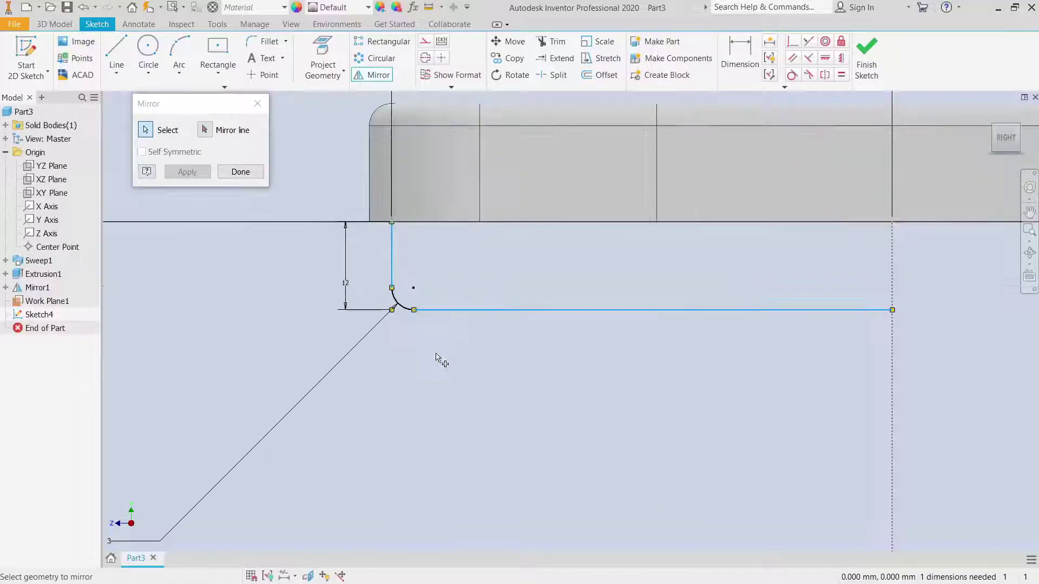
{"action": "scroll", "coordinate": [427, 349], "scroll_direction": "up", "scroll_amount": 3}
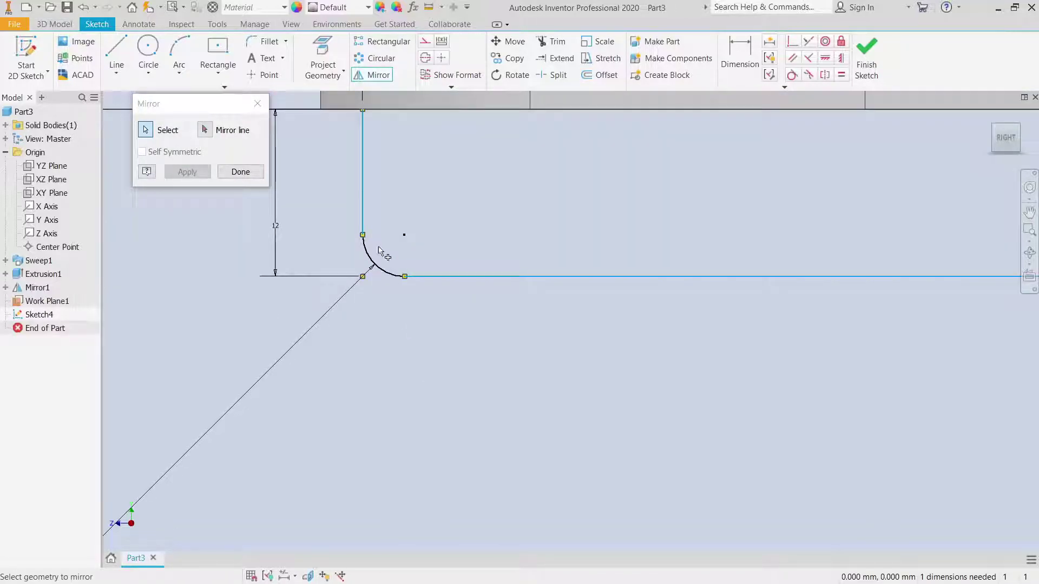
{"action": "left_click", "coordinate": [205, 132]}
{"action": "scroll", "coordinate": [464, 406], "scroll_direction": "down", "scroll_amount": 5}
{"action": "left_click", "coordinate": [759, 430]}
{"action": "left_click", "coordinate": [187, 172]}
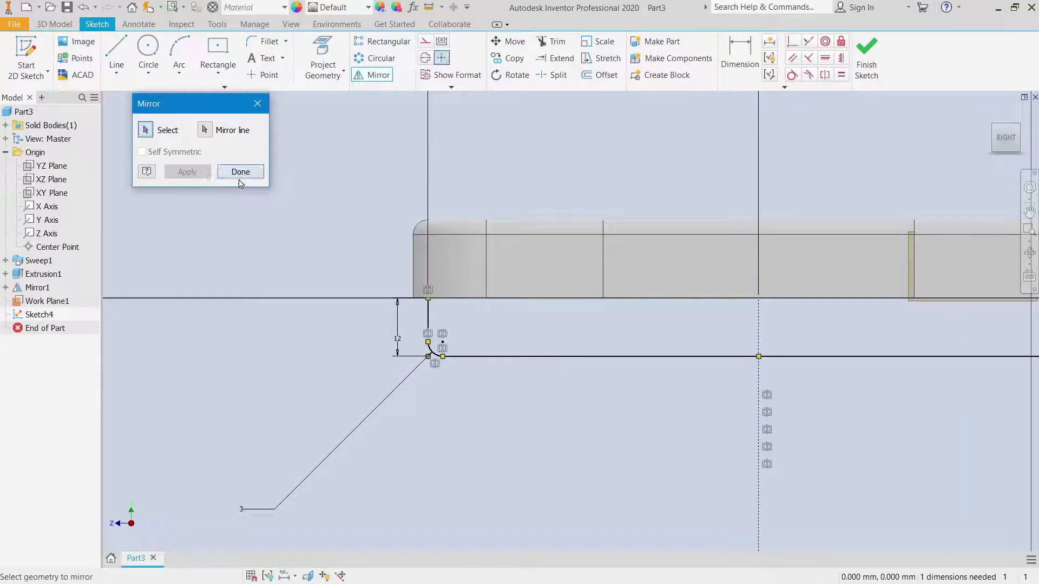
{"action": "left_click", "coordinate": [241, 176]}
{"action": "scroll", "coordinate": [606, 445], "scroll_direction": "down", "scroll_amount": 4}
{"action": "middle_click_drag", "start_coordinate": [624, 453], "coordinate": [472, 406]}
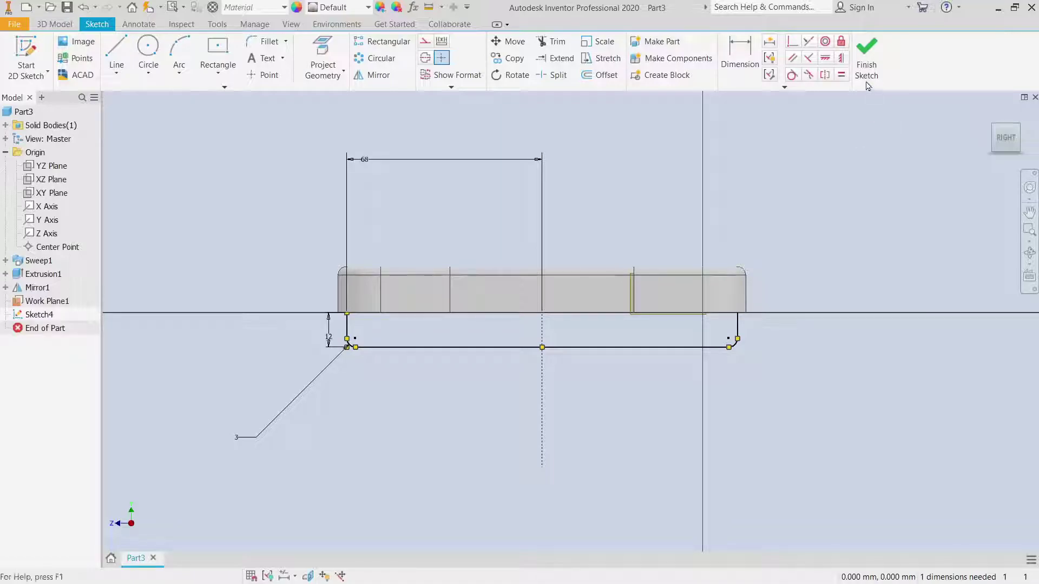
{"action": "left_click", "coordinate": [866, 57]}
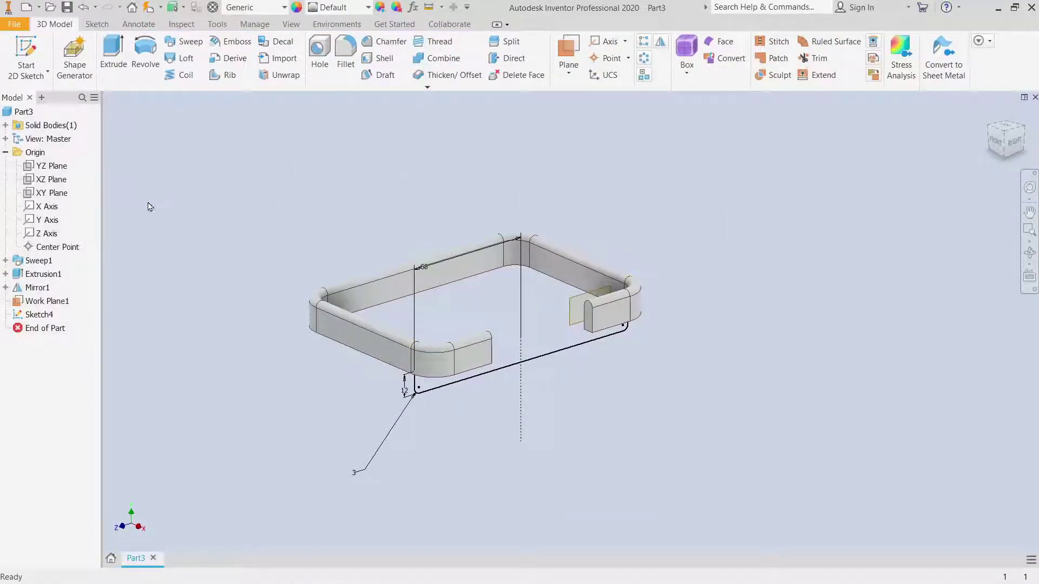
Step: Start a sketch on the XY plane and project the U-shaped path's bottom line as reference geometry
{"action": "left_click", "coordinate": [58, 195]}
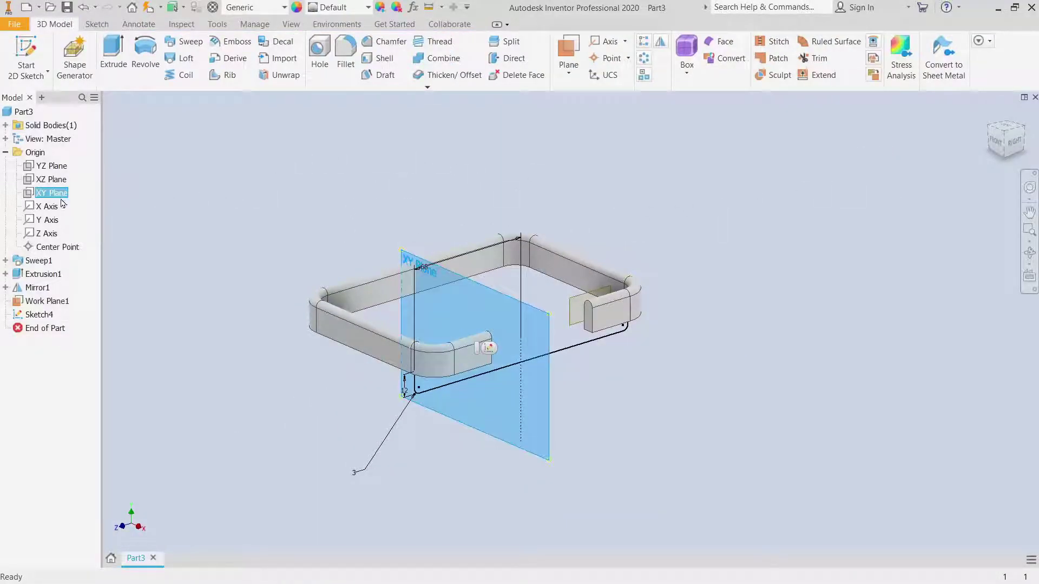
{"action": "left_click", "coordinate": [1030, 253]}
{"action": "left_click_drag", "start_coordinate": [780, 308], "coordinate": [655, 254]}
{"action": "right_click", "coordinate": [352, 177]}
{"action": "key", "text": "Escape"}
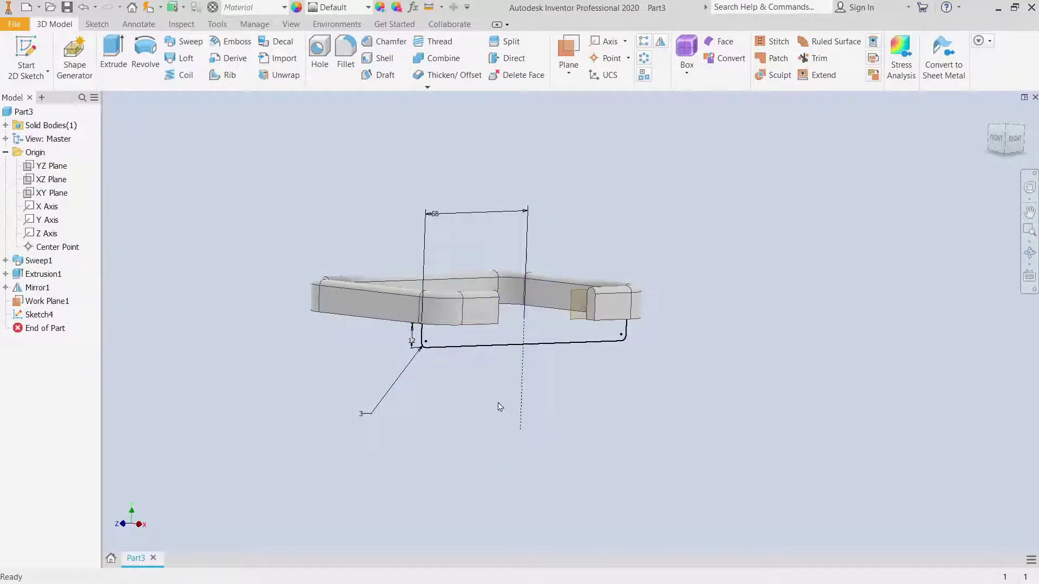
{"action": "left_click", "coordinate": [47, 193]}
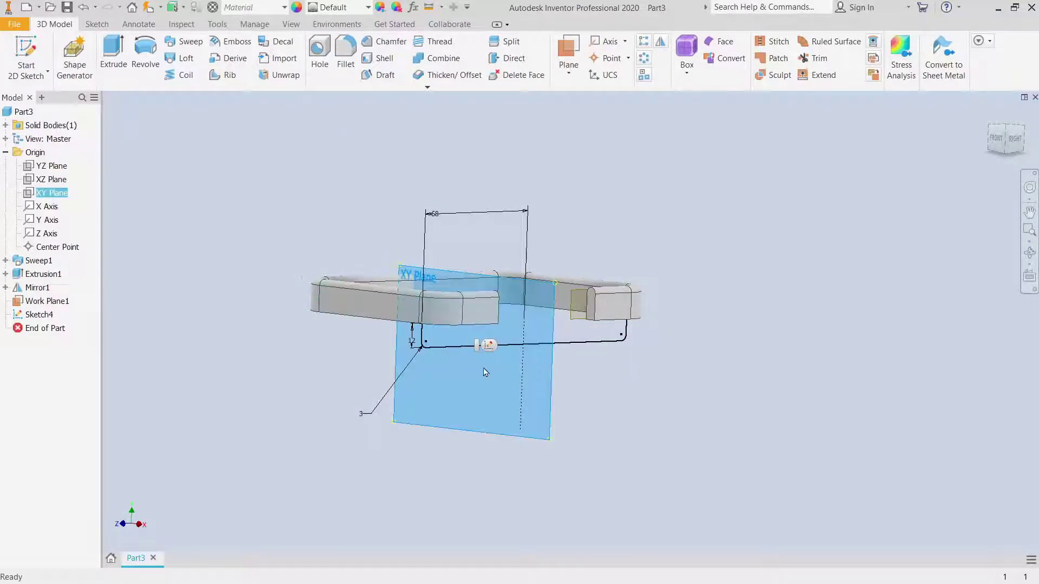
{"action": "left_click", "coordinate": [491, 348]}
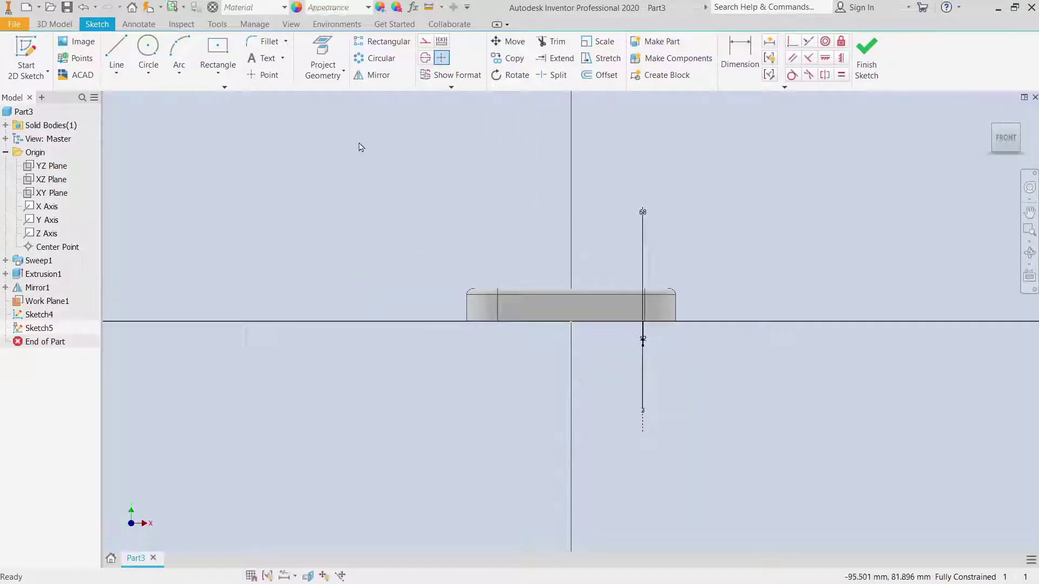
{"action": "left_click", "coordinate": [324, 56]}
{"action": "scroll", "coordinate": [652, 359], "scroll_direction": "down", "scroll_amount": 5}
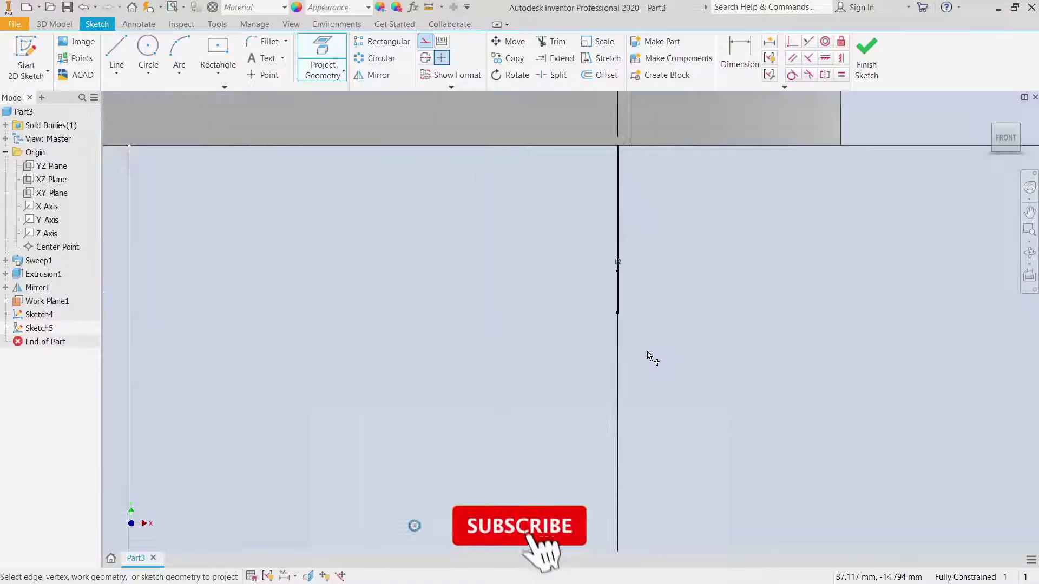
{"action": "right_click", "coordinate": [644, 247]}
{"action": "left_click", "coordinate": [681, 247]}
Step: Draw a 3.8 mm diameter circle centred on the lower end of the projected path geometry and finish the sketch
{"action": "left_click", "coordinate": [148, 50]}
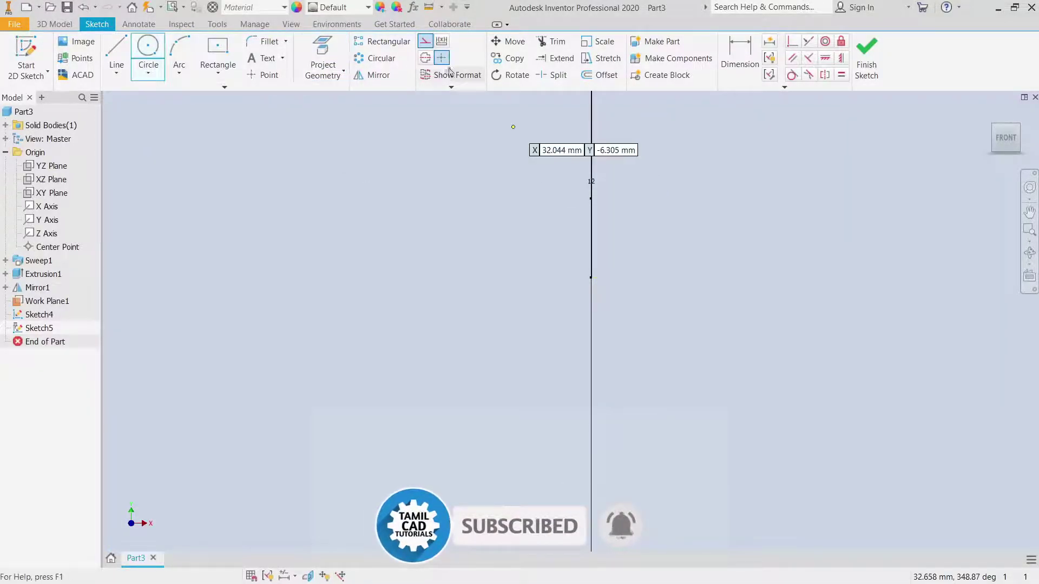
{"action": "left_click", "coordinate": [591, 277]}
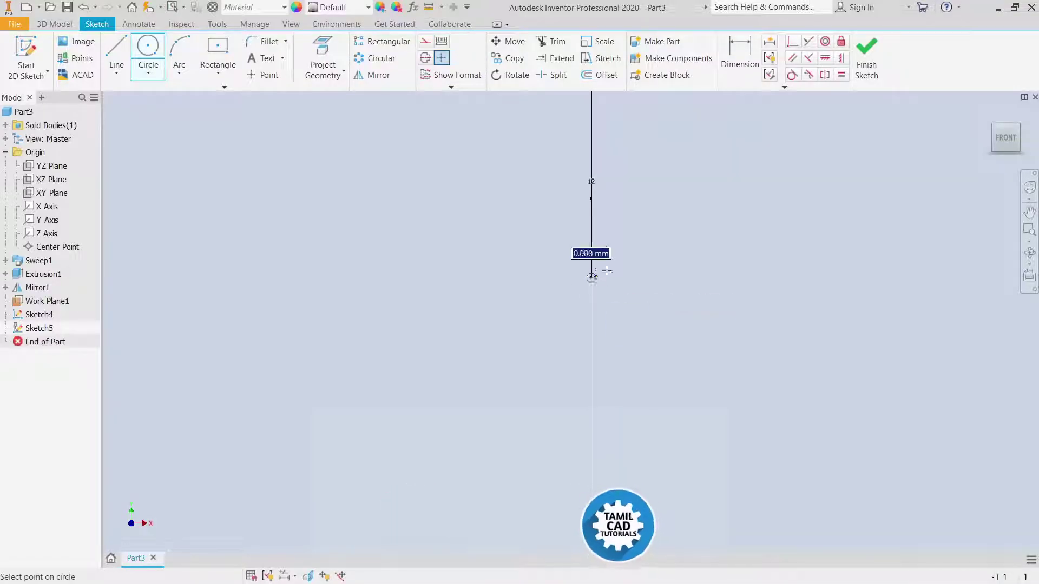
{"action": "type", "text": "3.8"}
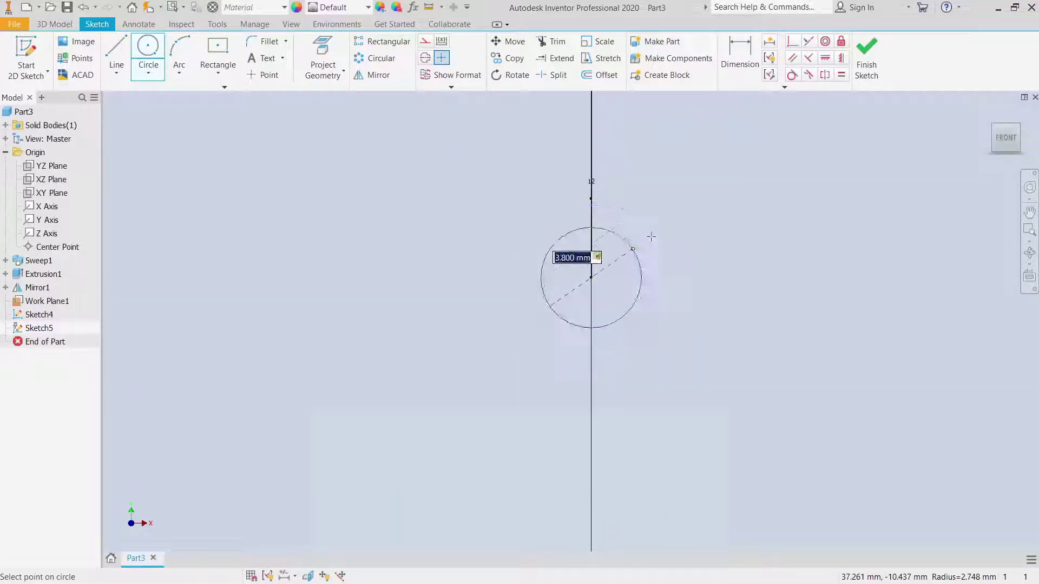
{"action": "key", "text": "Return"}
{"action": "right_click", "coordinate": [698, 133]}
{"action": "left_click", "coordinate": [757, 133]}
{"action": "right_click", "coordinate": [766, 120]}
{"action": "left_click", "coordinate": [844, 76]}
{"action": "left_click", "coordinate": [858, 73]}
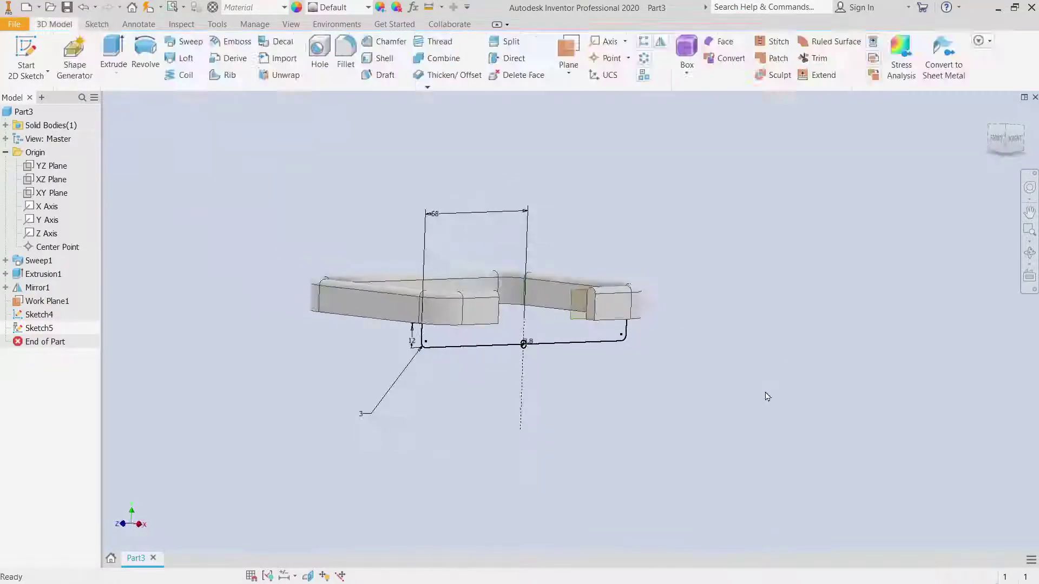
Step: Sweep the 3.8 mm circle along the U-shaped path as a new solid and hide Work Plane1
{"action": "left_click", "coordinate": [184, 41]}
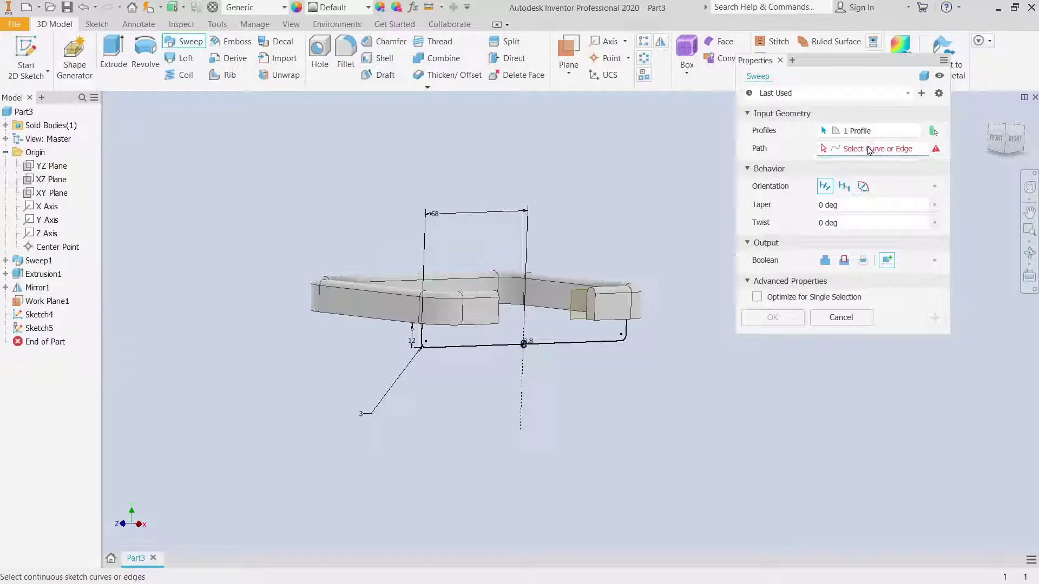
{"action": "left_click", "coordinate": [598, 343]}
{"action": "left_click", "coordinate": [773, 318]}
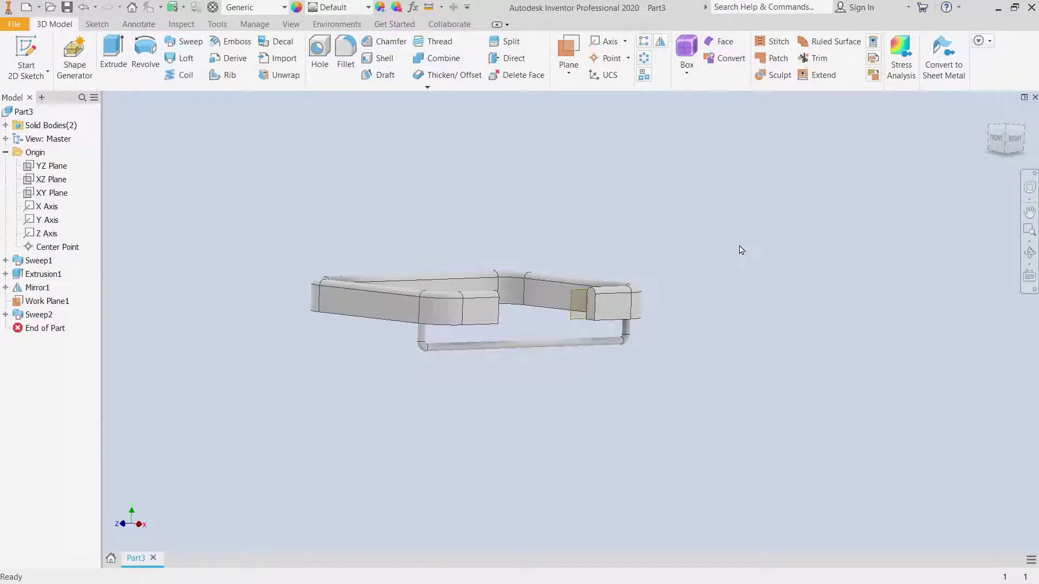
{"action": "right_click", "coordinate": [47, 301]}
{"action": "left_click", "coordinate": [82, 407]}
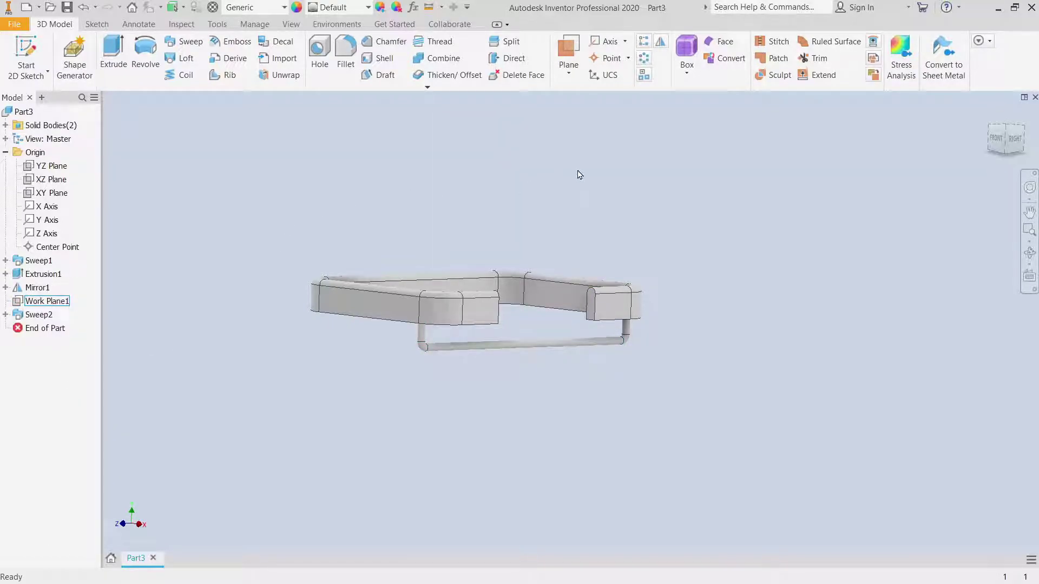
Step: Set up a rectangular pattern of the wire sweep along the reversed normal of the back wall's inner face
{"action": "left_click", "coordinate": [643, 41]}
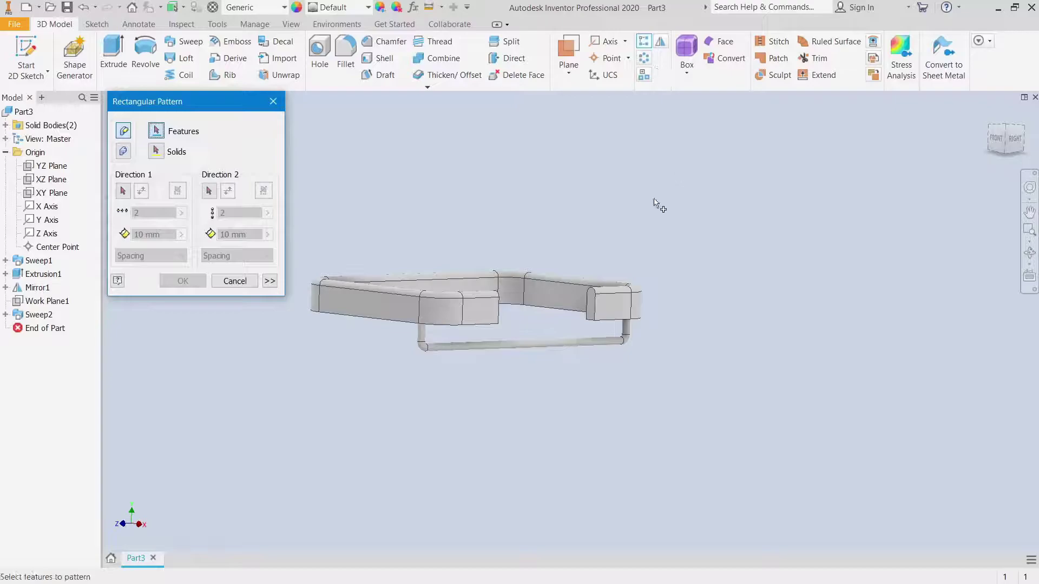
{"action": "left_click", "coordinate": [526, 351]}
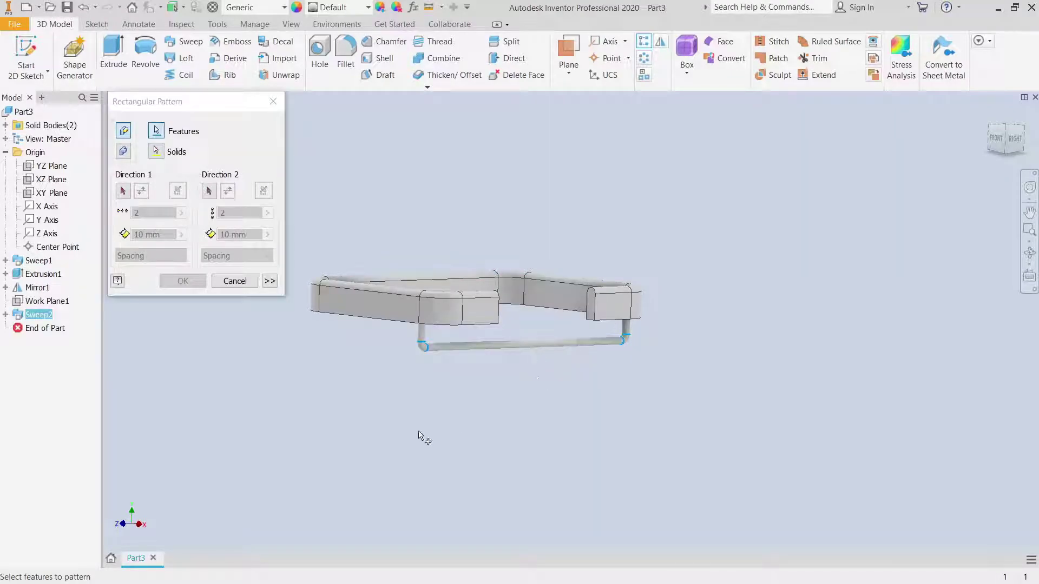
{"action": "left_click", "coordinate": [129, 194]}
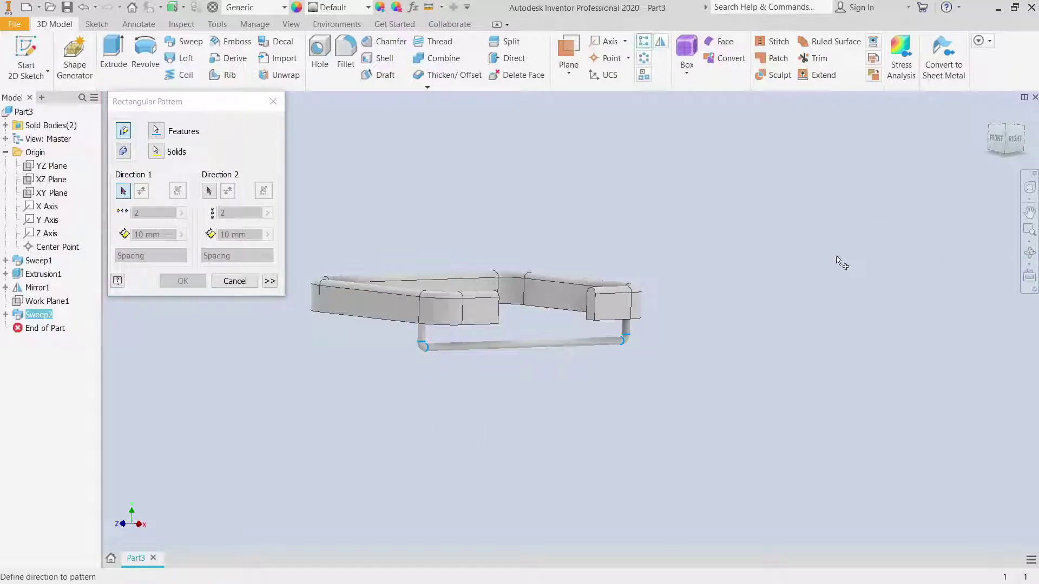
{"action": "left_click", "coordinate": [1030, 252]}
{"action": "left_click_drag", "start_coordinate": [594, 279], "coordinate": [501, 225]}
{"action": "right_click", "coordinate": [501, 225]}
{"action": "left_click", "coordinate": [526, 207]}
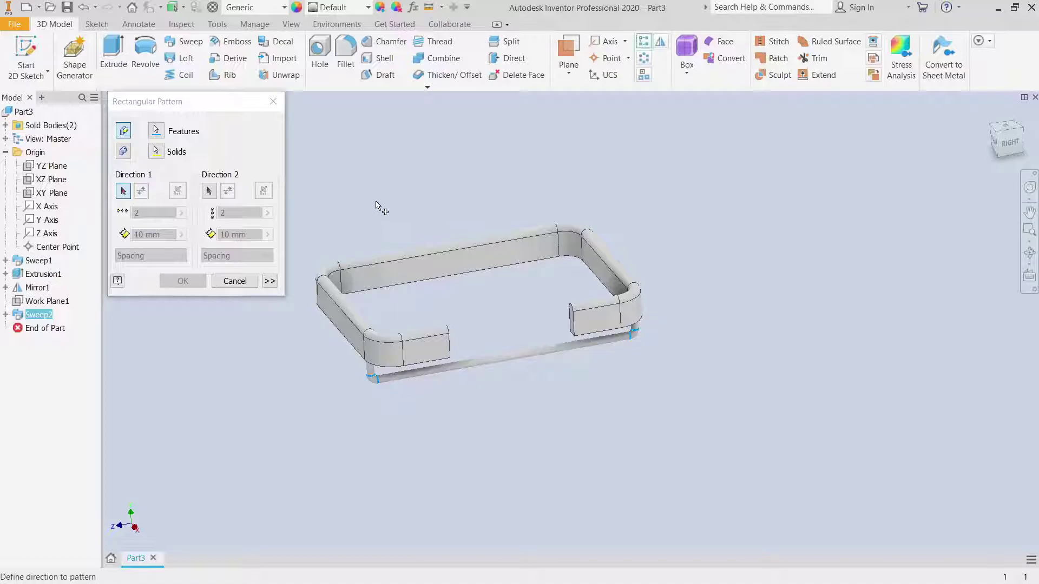
{"action": "left_click", "coordinate": [484, 264]}
{"action": "left_click", "coordinate": [142, 192]}
Step: Set the pattern to 5 instances with a spacing of 64/5 mm and create it
{"action": "left_click", "coordinate": [146, 213]}
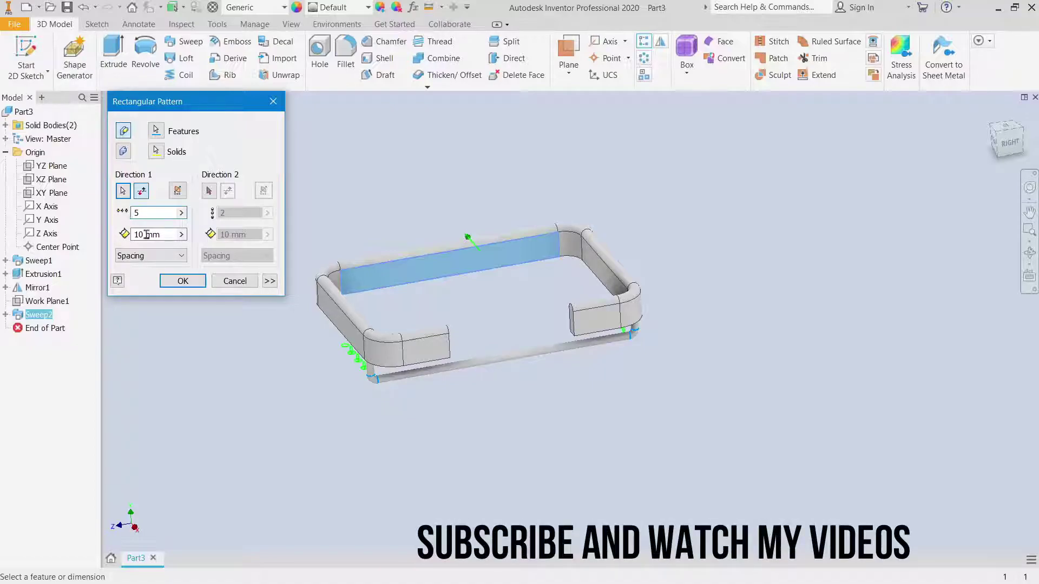
{"action": "type", "text": "64/5"}
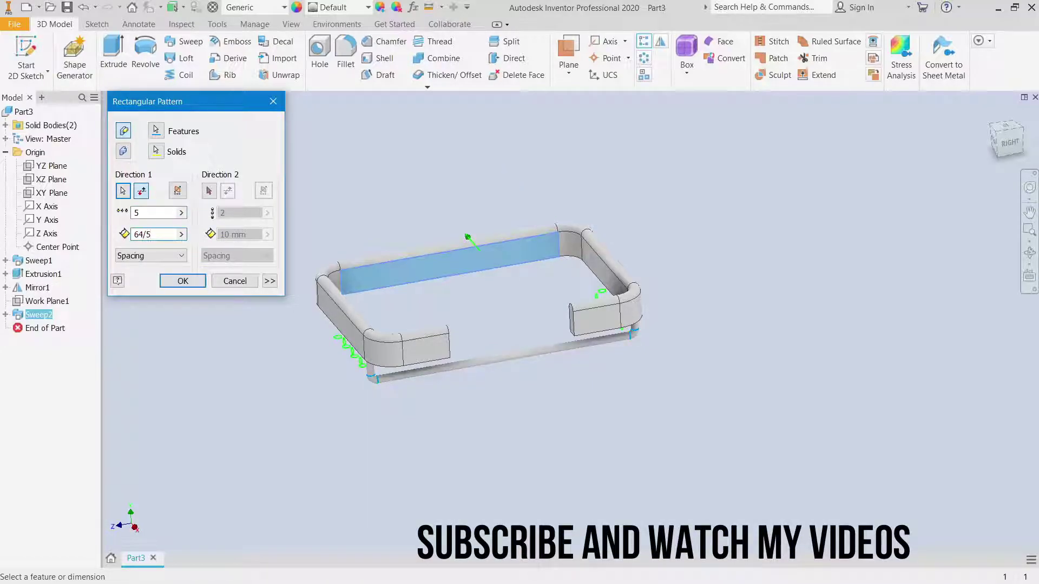
{"action": "left_click", "coordinate": [222, 409]}
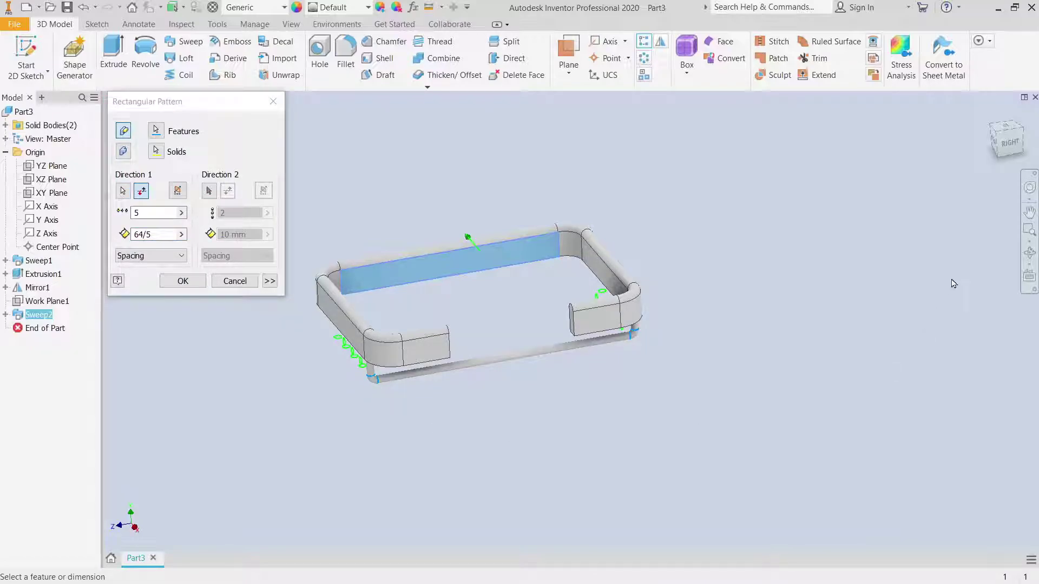
{"action": "left_click", "coordinate": [1030, 252]}
{"action": "left_click_drag", "start_coordinate": [577, 346], "coordinate": [645, 323]}
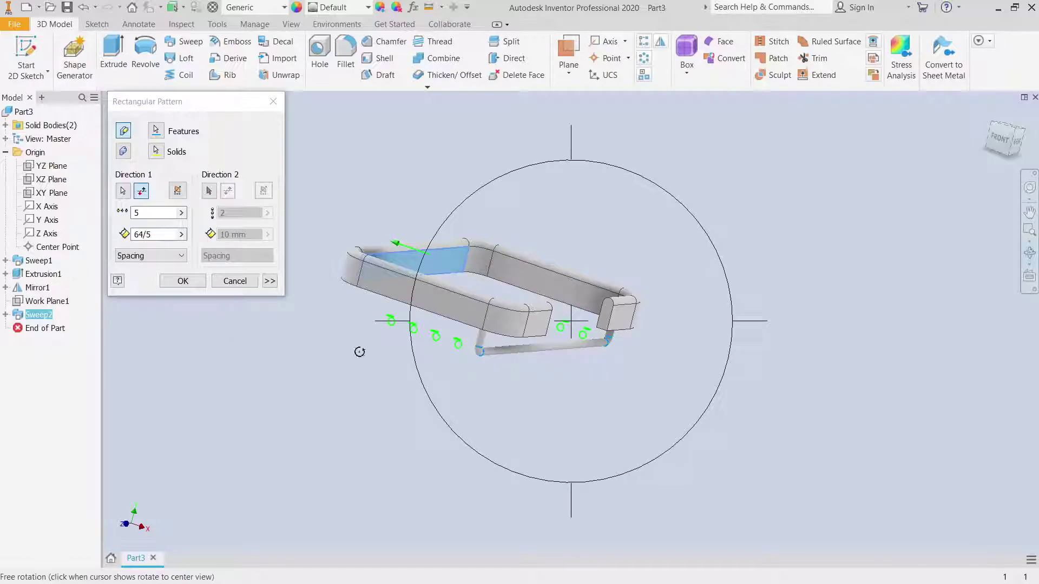
{"action": "key", "text": "Escape"}
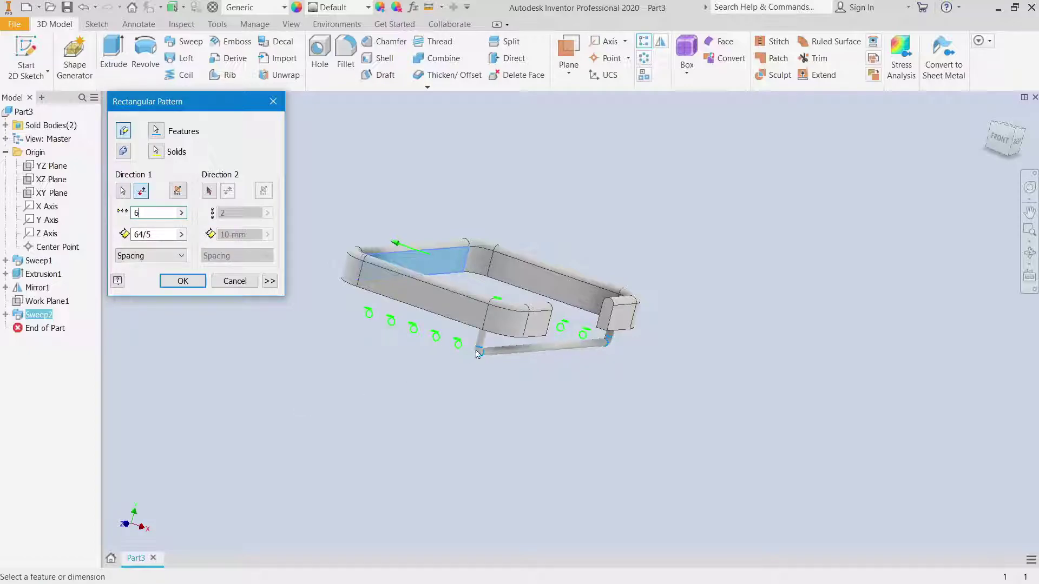
{"action": "left_click_drag", "start_coordinate": [153, 214], "coordinate": [97, 209]}
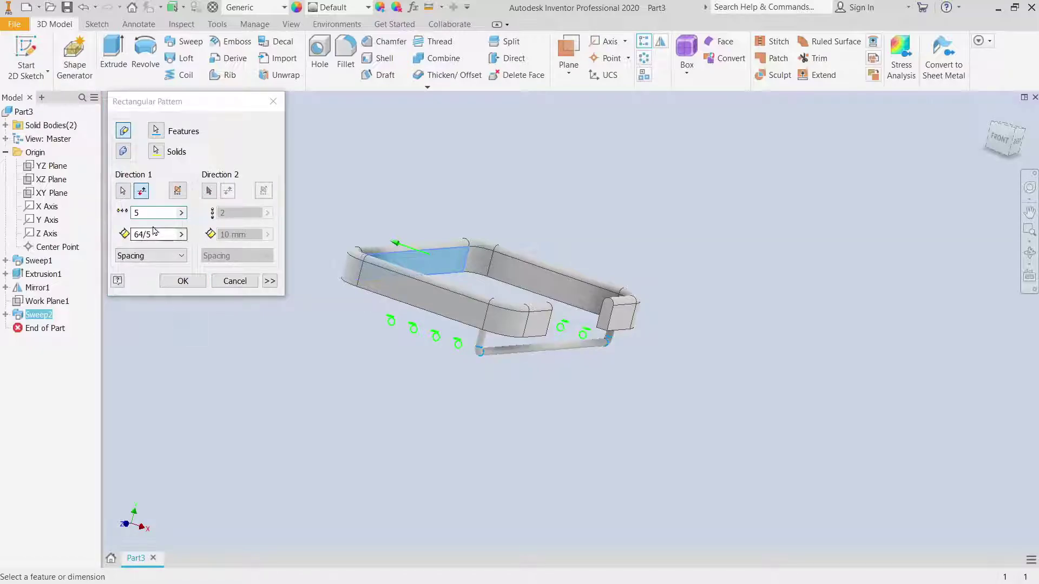
{"action": "left_click_drag", "start_coordinate": [155, 234], "coordinate": [96, 247]}
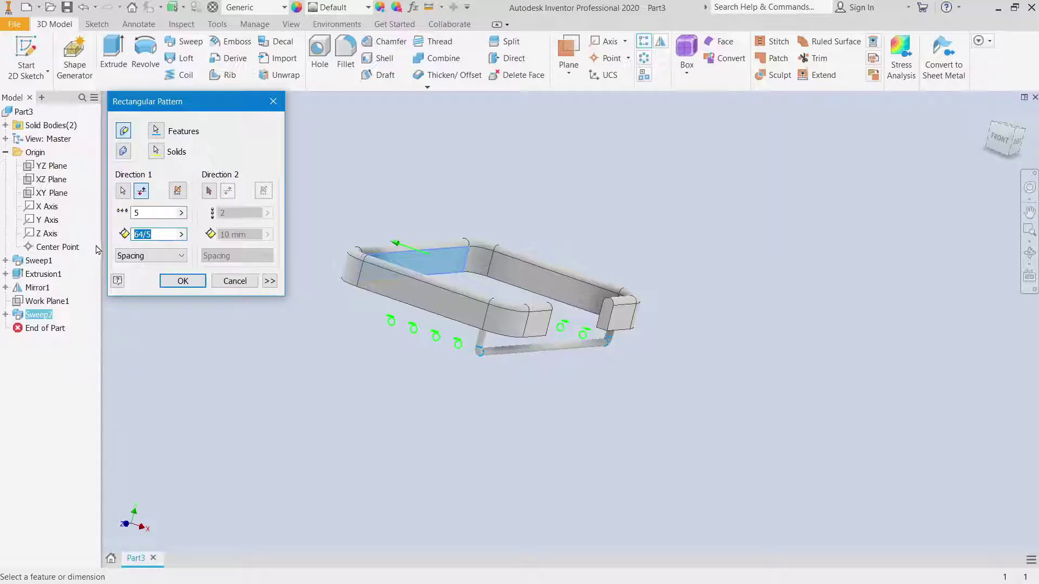
{"action": "key", "text": "Return"}
Step: Reopen the rectangular pattern of the wires, toggle its direction and midplane options, and try 6 instances
{"action": "left_click", "coordinate": [1034, 253]}
{"action": "left_click_drag", "start_coordinate": [566, 325], "coordinate": [543, 245]}
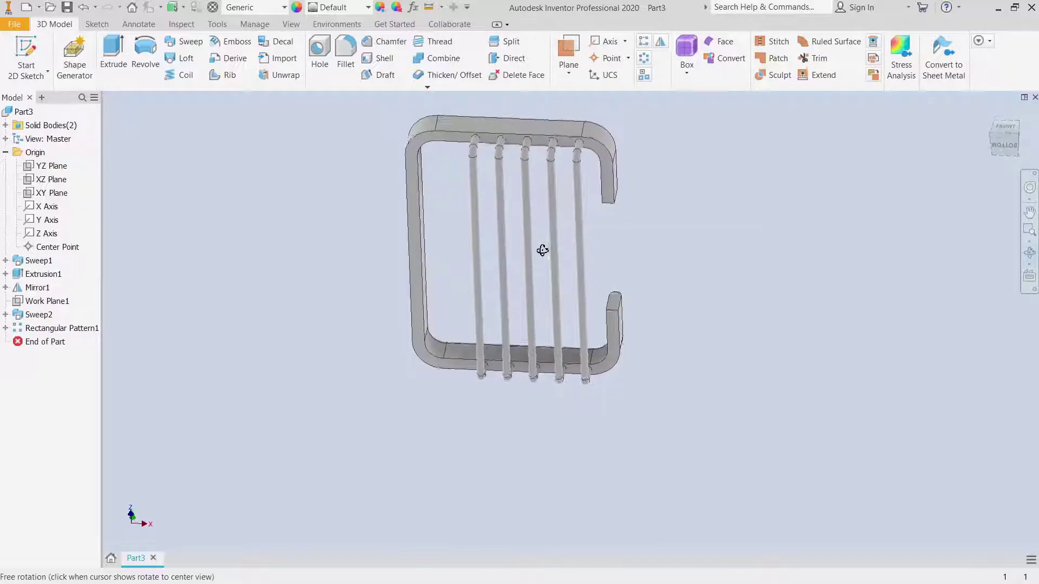
{"action": "key", "text": "F6"}
{"action": "right_click", "coordinate": [348, 145]}
{"action": "left_click", "coordinate": [298, 144]}
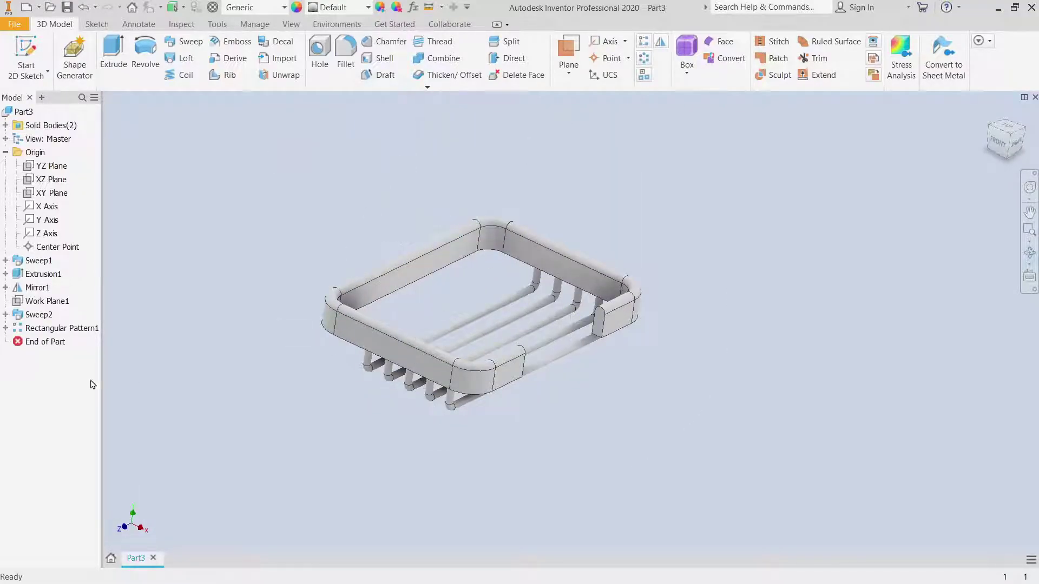
{"action": "right_click", "coordinate": [44, 328]}
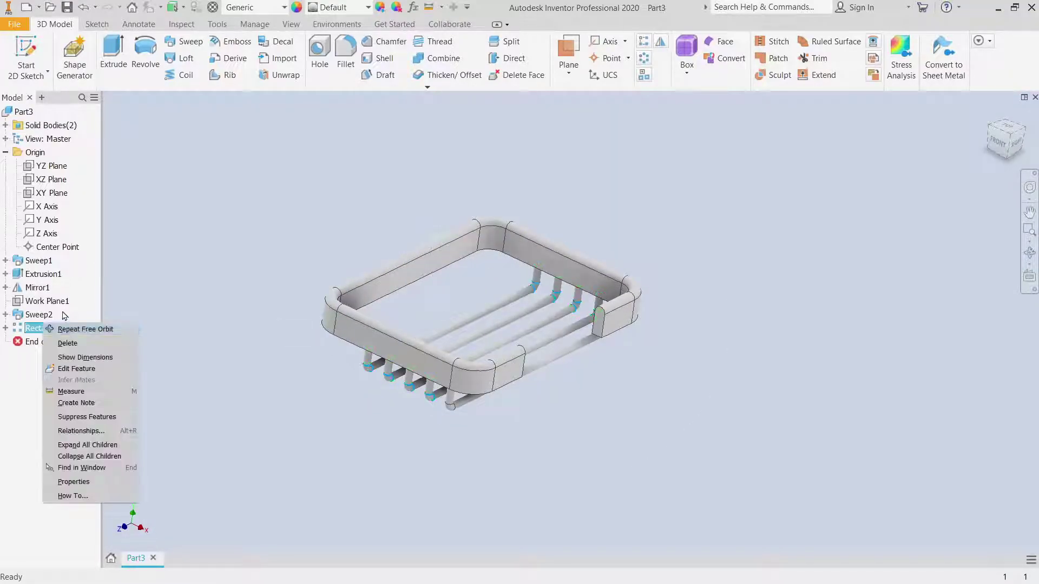
{"action": "left_click", "coordinate": [78, 369]}
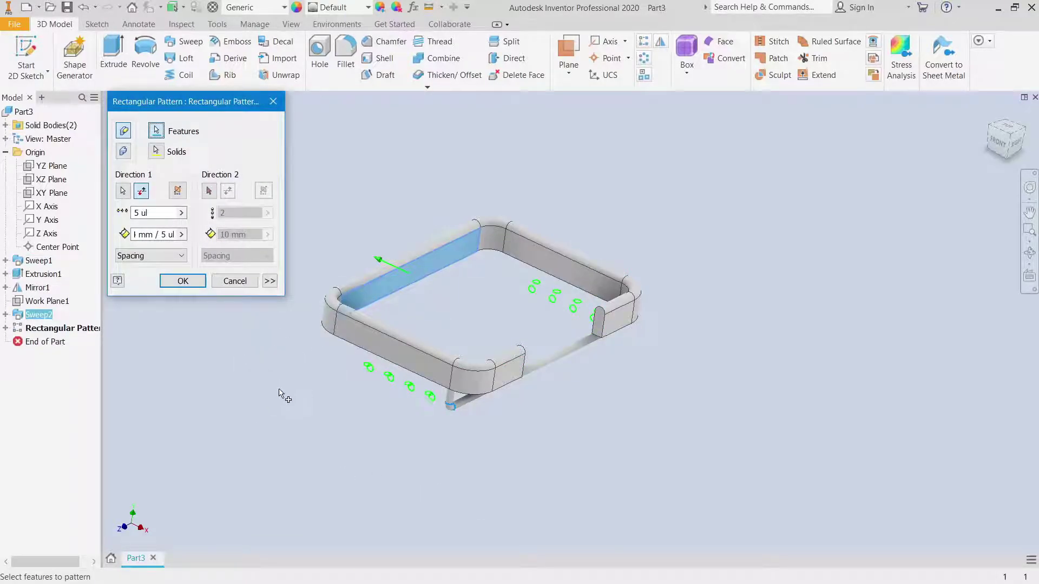
{"action": "left_click", "coordinate": [141, 192]}
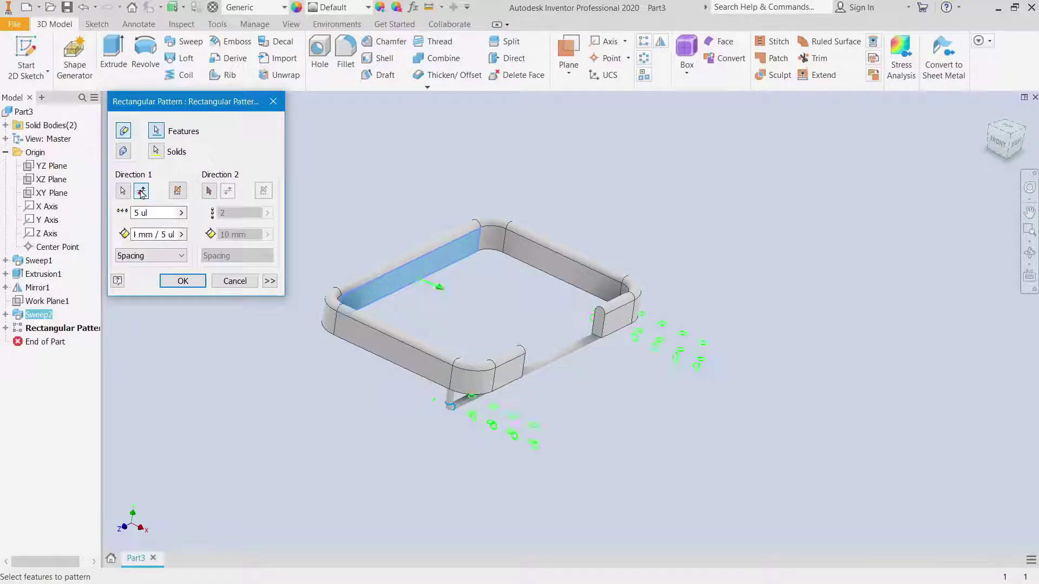
{"action": "left_click", "coordinate": [177, 191]}
{"action": "left_click", "coordinate": [178, 192]}
{"action": "left_click", "coordinate": [151, 212]}
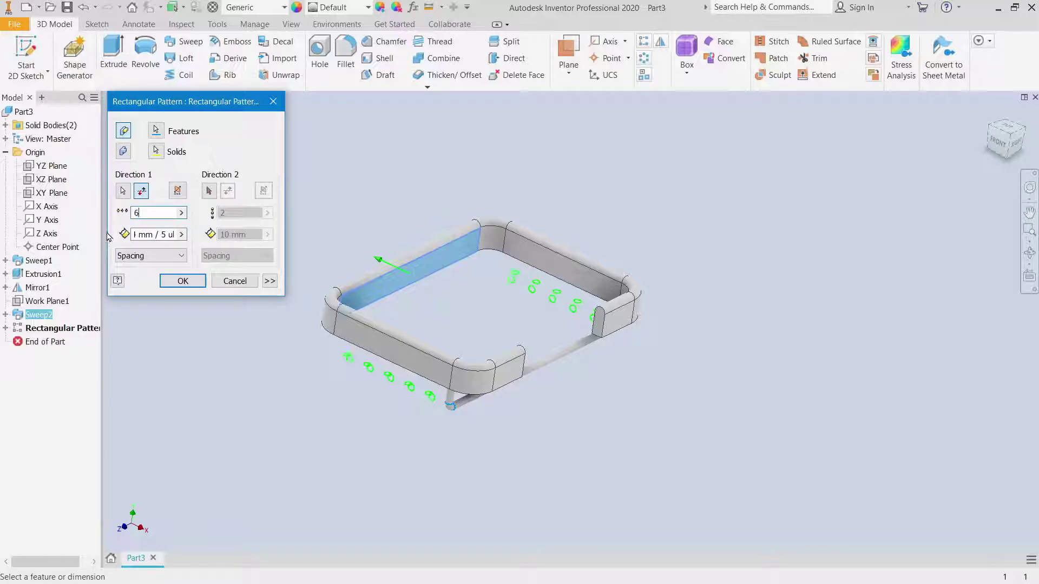
{"action": "left_click", "coordinate": [245, 410]}
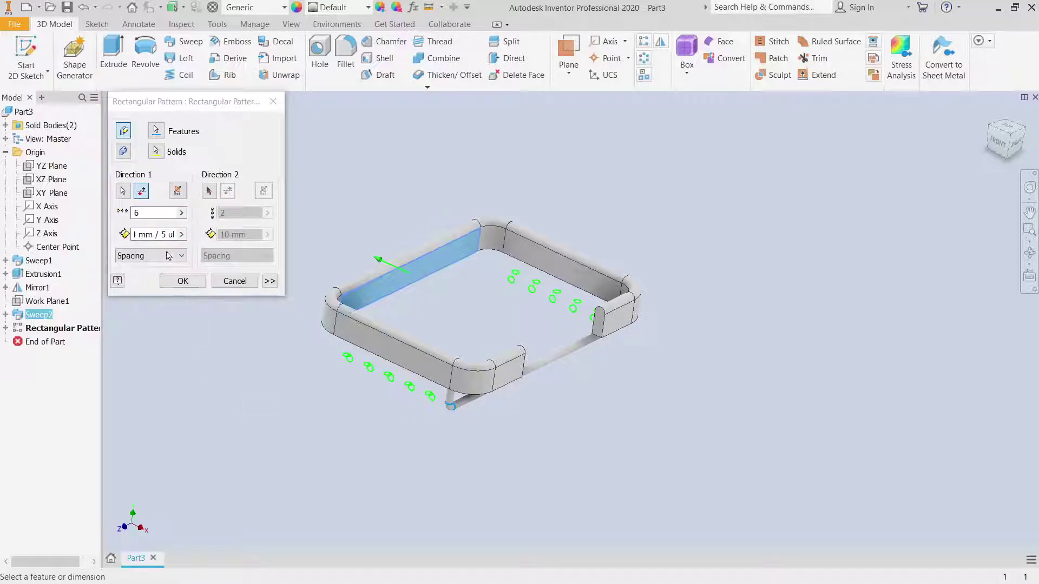
Step: Change the wire pattern to 5 instances with a spacing of 64/4 mm and apply the edit
{"action": "left_click", "coordinate": [167, 234]}
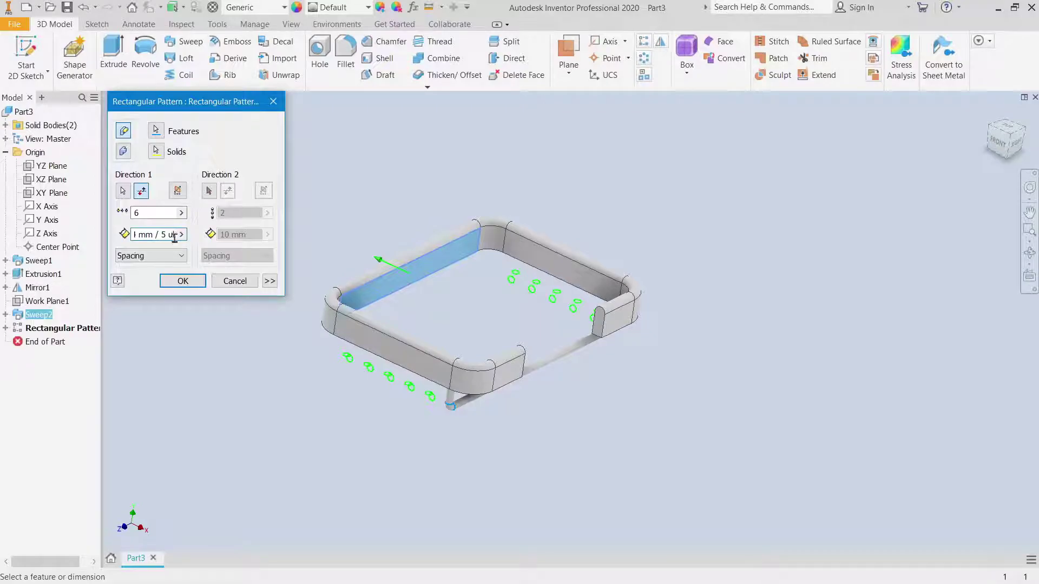
{"action": "key", "text": "BackSpace"}
{"action": "key", "text": "BackSpace"}
{"action": "key", "text": "BackSpace"}
{"action": "key", "text": "BackSpace"}
{"action": "key", "text": "BackSpace"}
{"action": "key", "text": "BackSpace"}
{"action": "key", "text": "BackSpace"}
{"action": "key", "text": "BackSpace"}
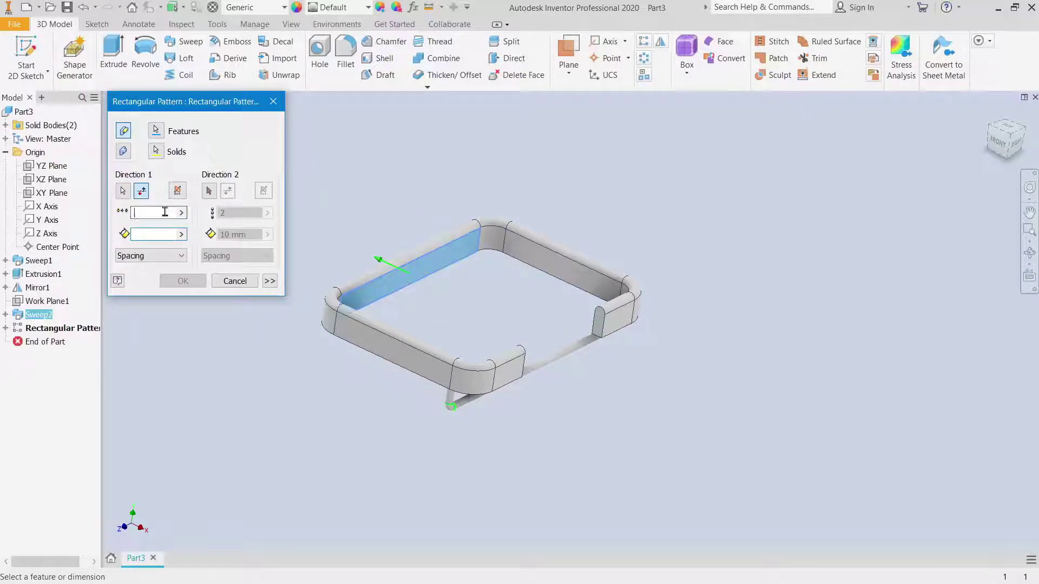
{"action": "left_click", "coordinate": [142, 234]}
{"action": "type", "text": "64/4"}
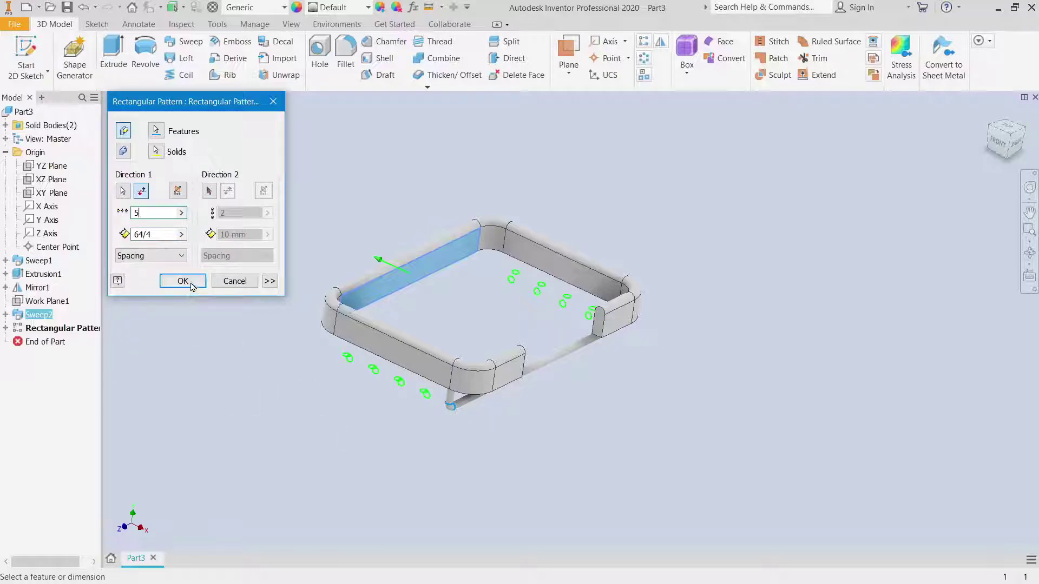
{"action": "left_click", "coordinate": [183, 281]}
{"action": "left_click", "coordinate": [1030, 253]}
{"action": "left_click_drag", "start_coordinate": [420, 358], "coordinate": [339, 166]}
{"action": "right_click", "coordinate": [339, 167]}
{"action": "left_click", "coordinate": [306, 216]}
{"action": "left_click", "coordinate": [568, 59]}
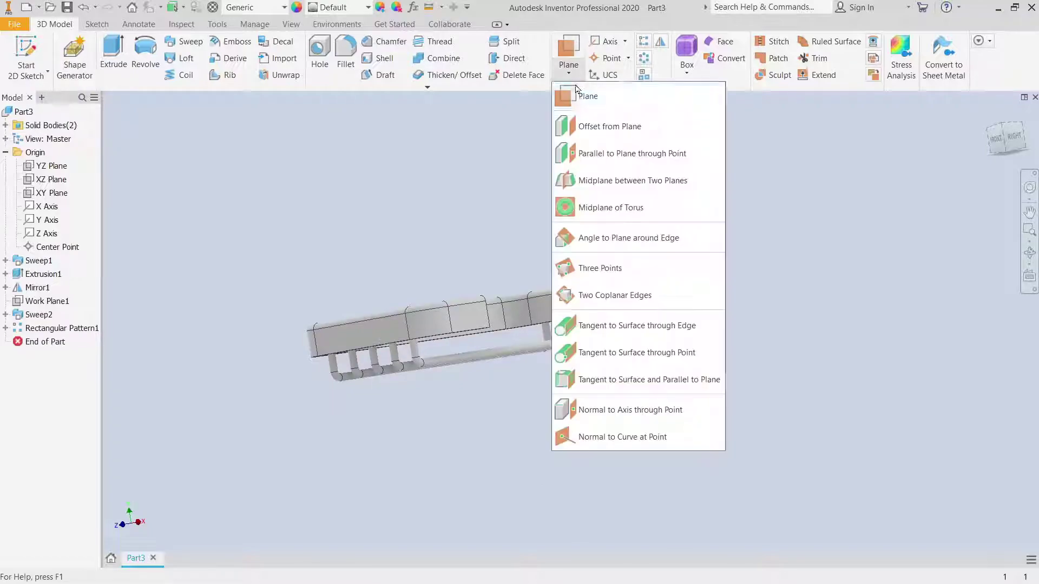
{"action": "left_click", "coordinate": [585, 127]}
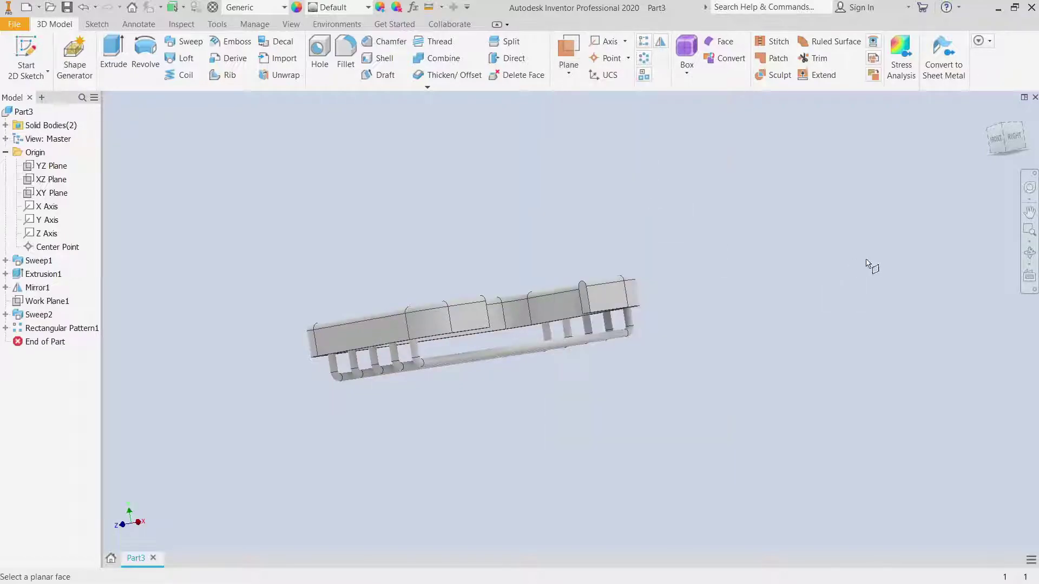
{"action": "left_click", "coordinate": [603, 307]}
{"action": "left_click", "coordinate": [689, 315]}
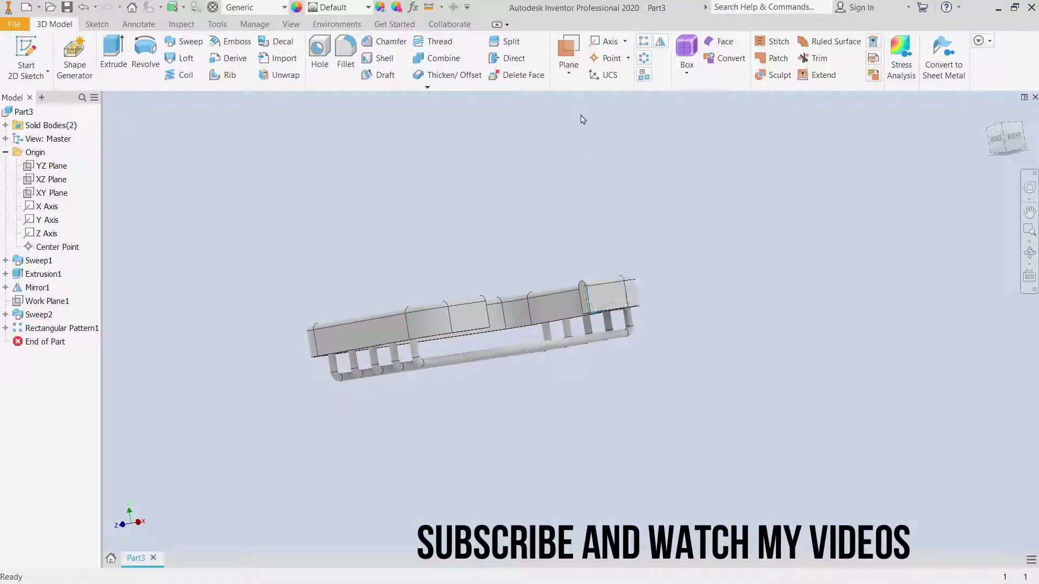
Step: Create a work plane midway between the outer and inner faces of the front wall
{"action": "left_click", "coordinate": [567, 75]}
{"action": "left_click", "coordinate": [622, 179]}
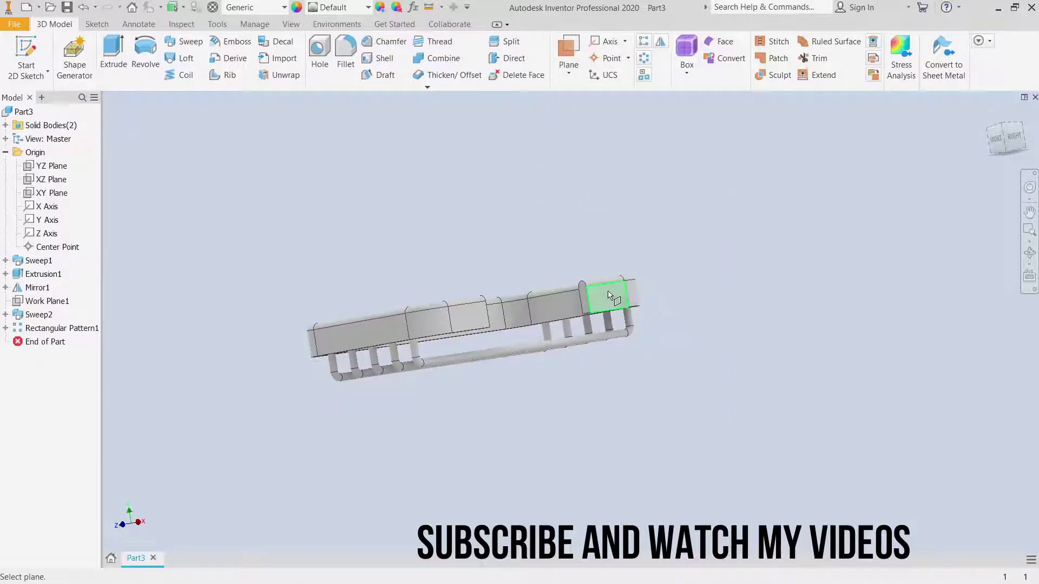
{"action": "left_click", "coordinate": [1030, 253]}
{"action": "left_click_drag", "start_coordinate": [555, 310], "coordinate": [666, 311]}
{"action": "right_click", "coordinate": [626, 226]}
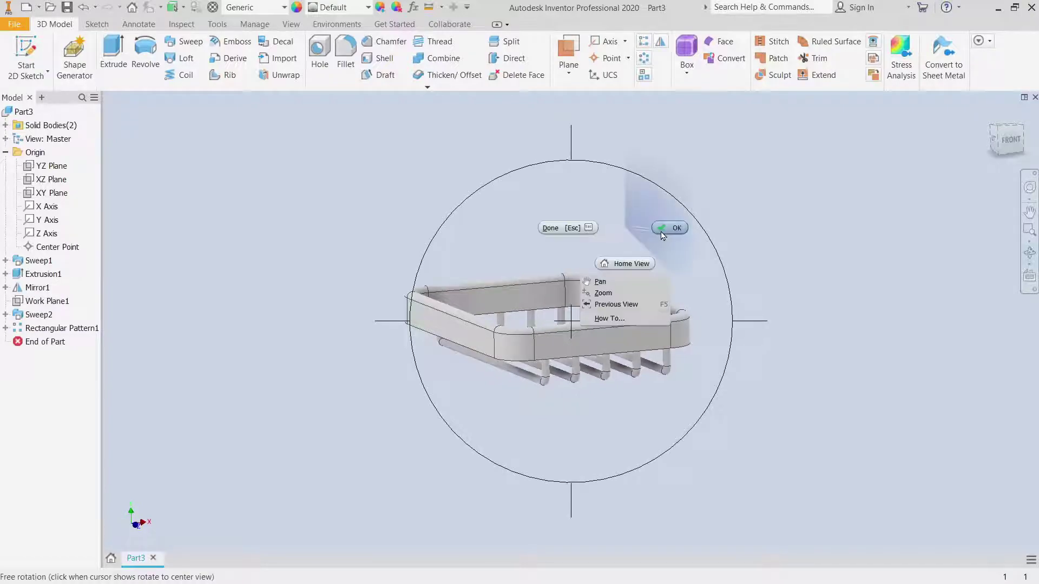
{"action": "left_click", "coordinate": [607, 267]}
{"action": "left_click", "coordinate": [599, 304]}
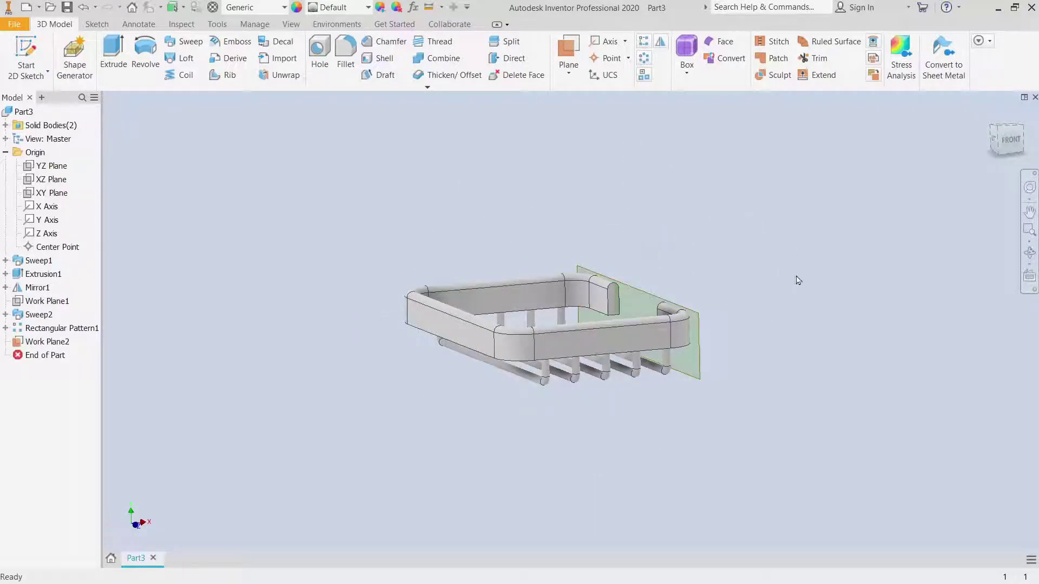
Step: Start a 2D sketch on the work plane midway through the front wall
{"action": "left_click", "coordinate": [1030, 253]}
{"action": "left_click_drag", "start_coordinate": [673, 314], "coordinate": [493, 302]}
{"action": "key", "text": "Escape"}
{"action": "left_click", "coordinate": [536, 367]}
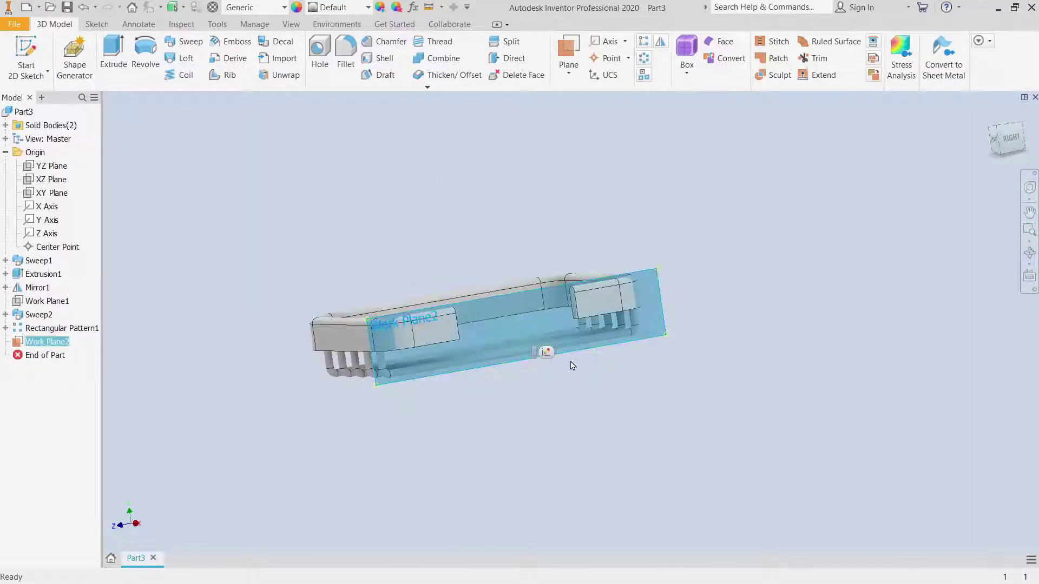
{"action": "left_click", "coordinate": [547, 352]}
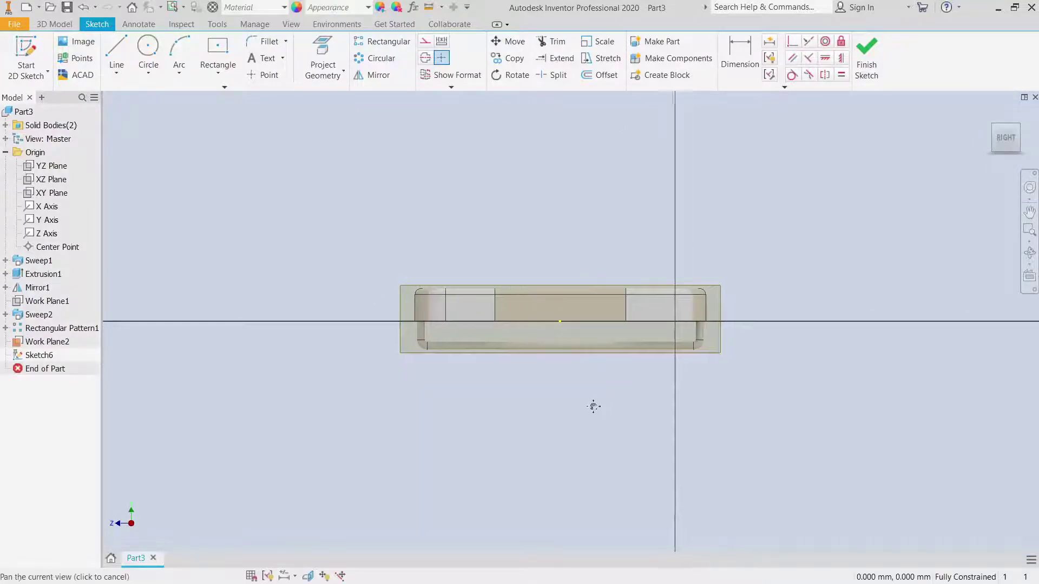
Step: Draw a vertical line from the sketch origin down past the wires and turn it into construction geometry
{"action": "middle_click_drag", "start_coordinate": [593, 408], "coordinate": [342, 412]}
{"action": "left_click", "coordinate": [116, 54]}
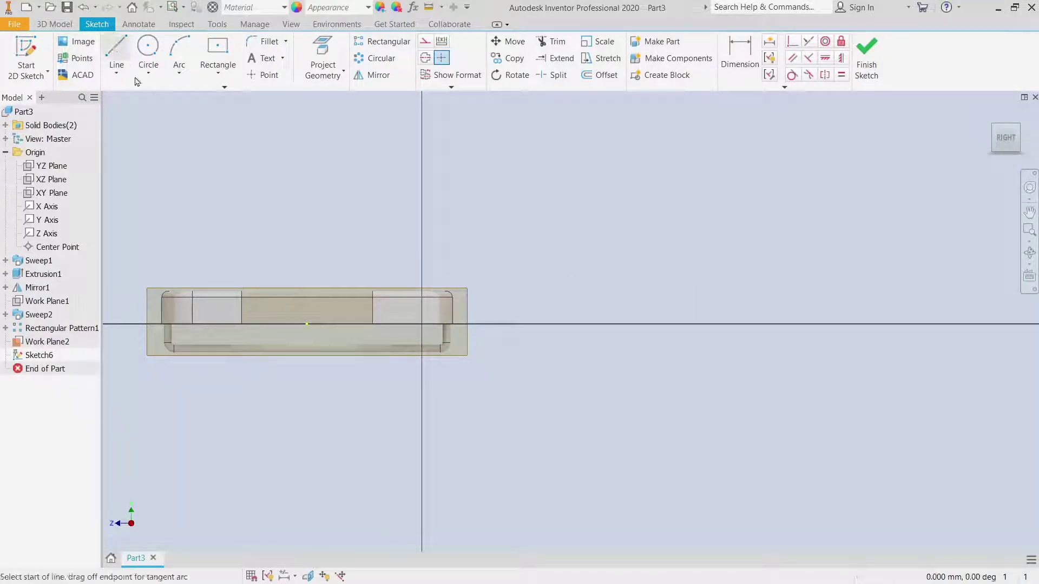
{"action": "left_click", "coordinate": [307, 325]}
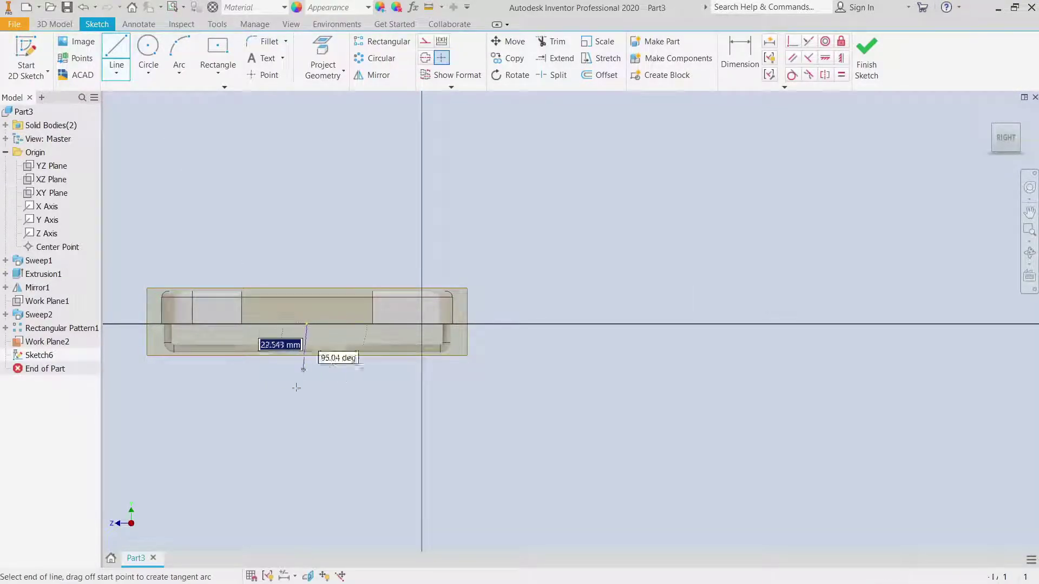
{"action": "double_click", "coordinate": [330, 442]}
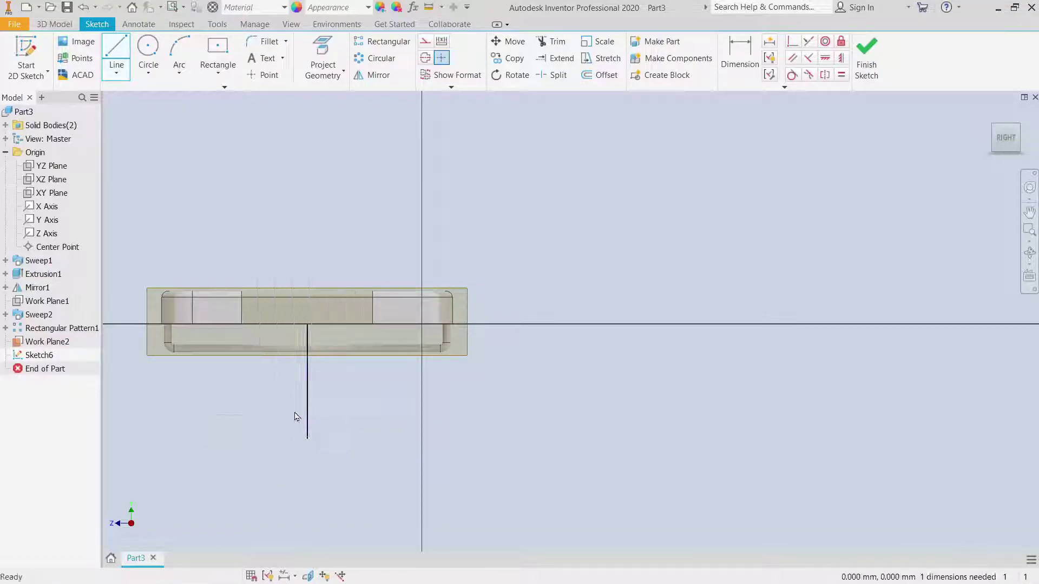
{"action": "right_click", "coordinate": [310, 410]}
{"action": "left_click", "coordinate": [316, 288]}
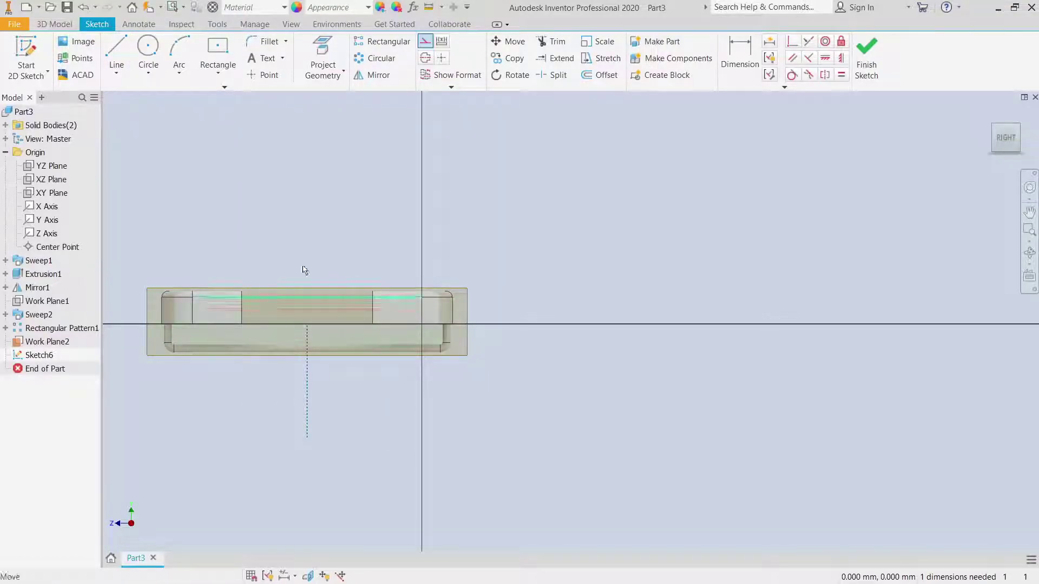
Step: Sketch a line about 28 mm down from the rim's lower edge and one about 38 mm across to the construction line
{"action": "left_click", "coordinate": [116, 54]}
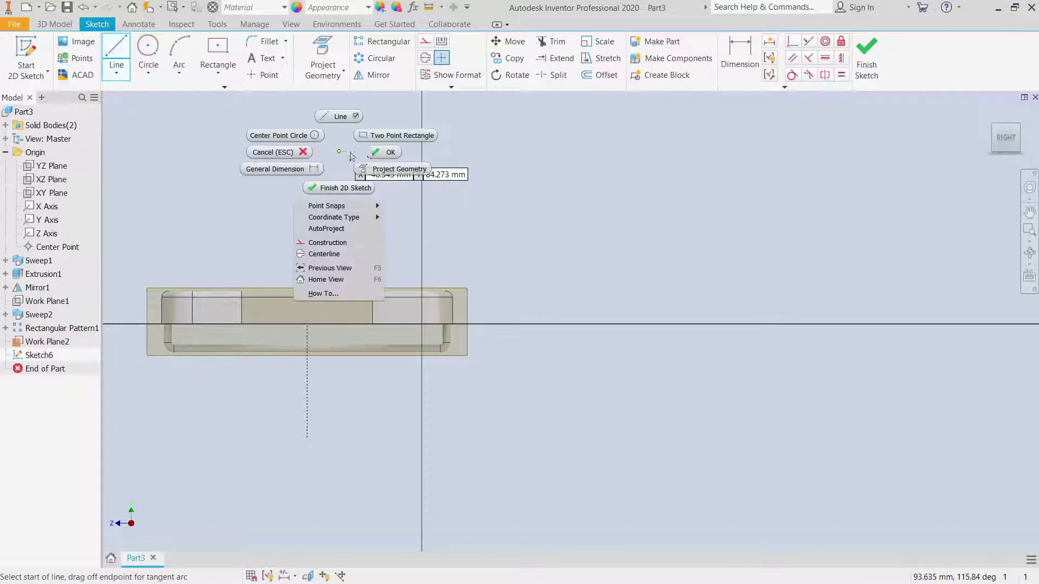
{"action": "left_click", "coordinate": [323, 57]}
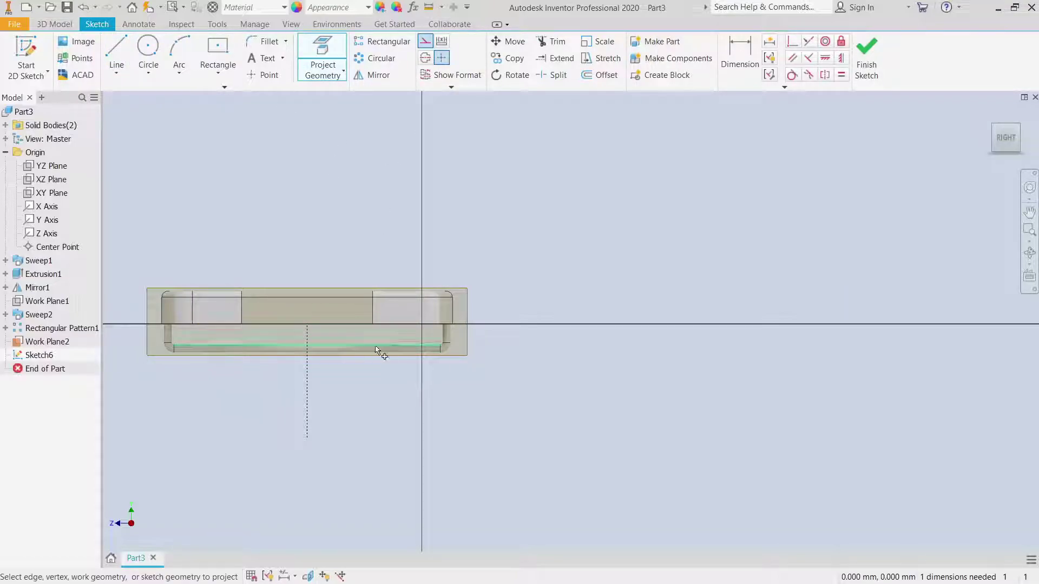
{"action": "key", "text": "l"}
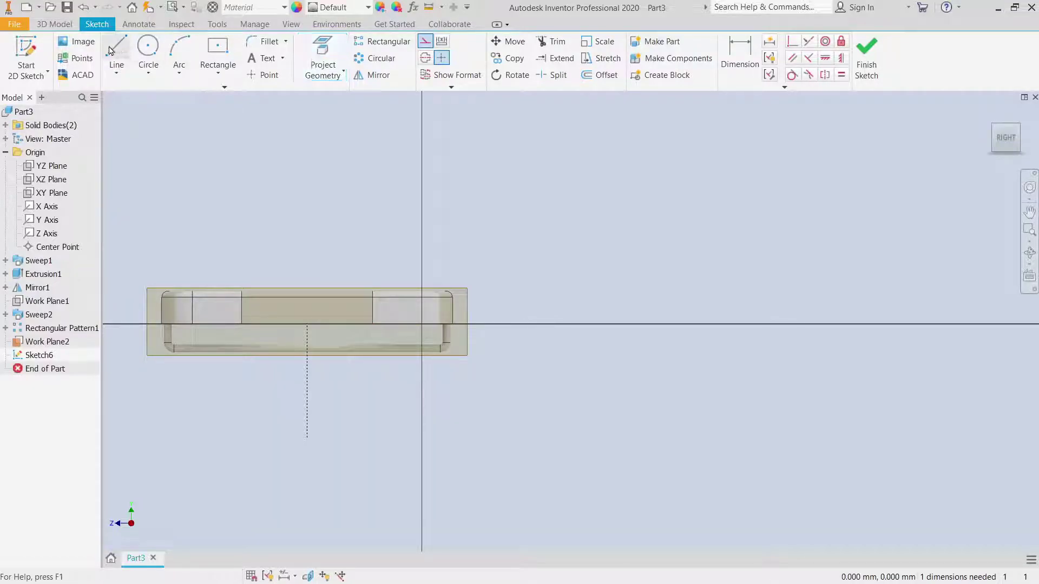
{"action": "left_click", "coordinate": [384, 324]}
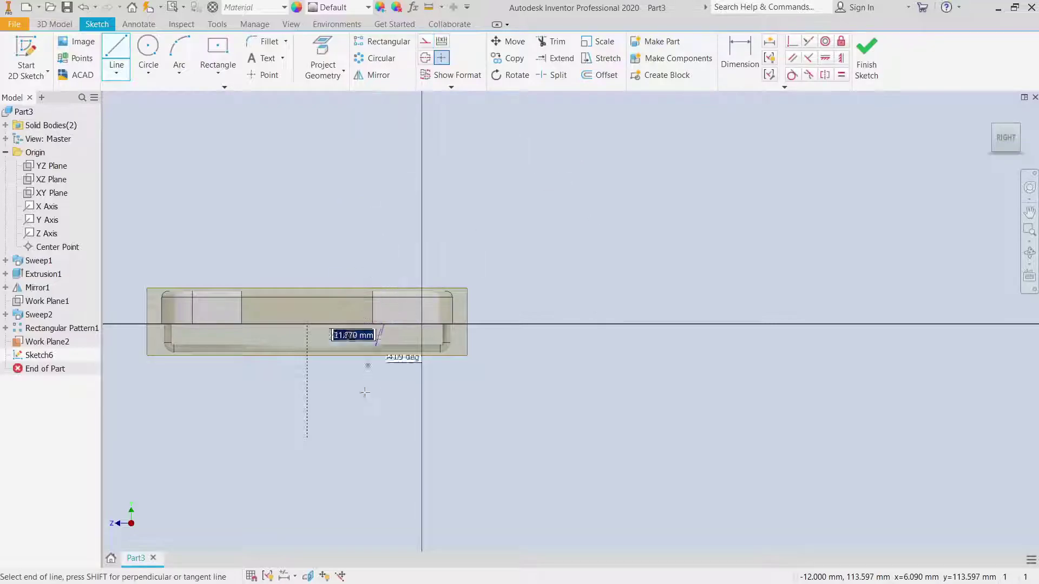
{"action": "left_click", "coordinate": [385, 381]}
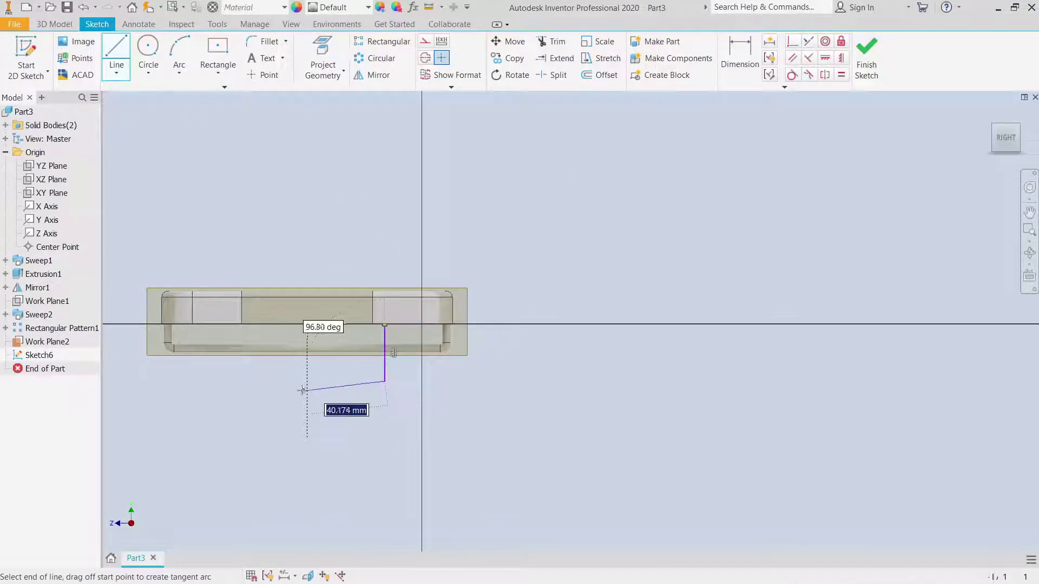
{"action": "left_click", "coordinate": [307, 381]}
{"action": "key", "text": "Escape"}
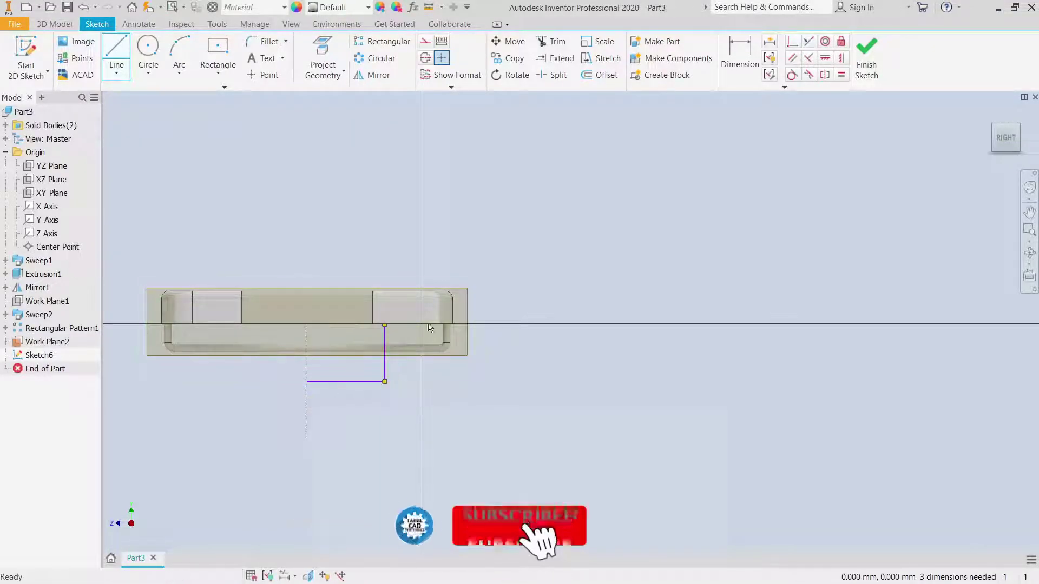
Step: Dimension the horizontal line to 37 mm and the vertical line to 12 mm
{"action": "left_click", "coordinate": [746, 56]}
{"action": "left_click", "coordinate": [347, 381]}
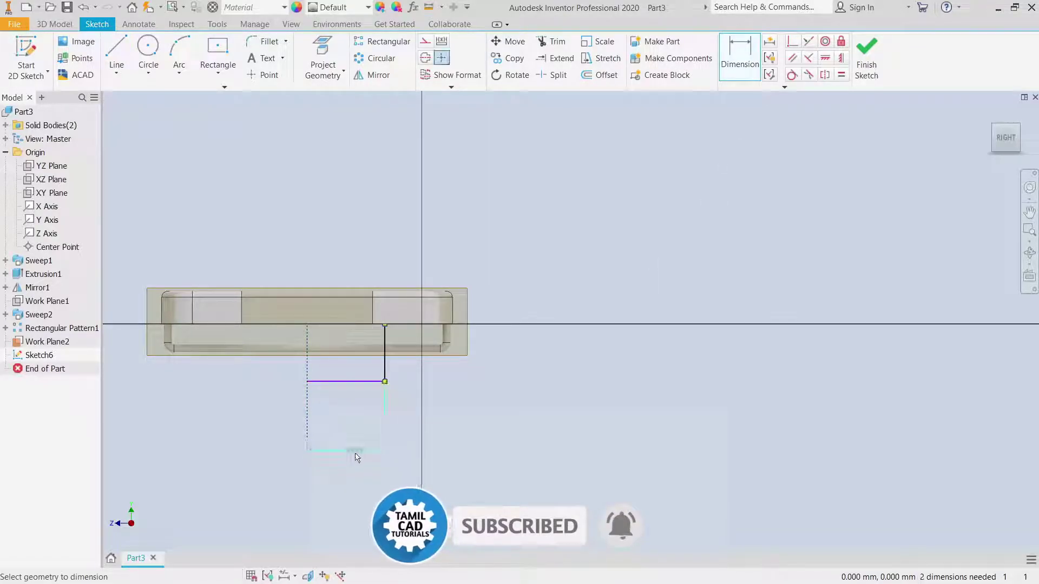
{"action": "left_click", "coordinate": [355, 455]}
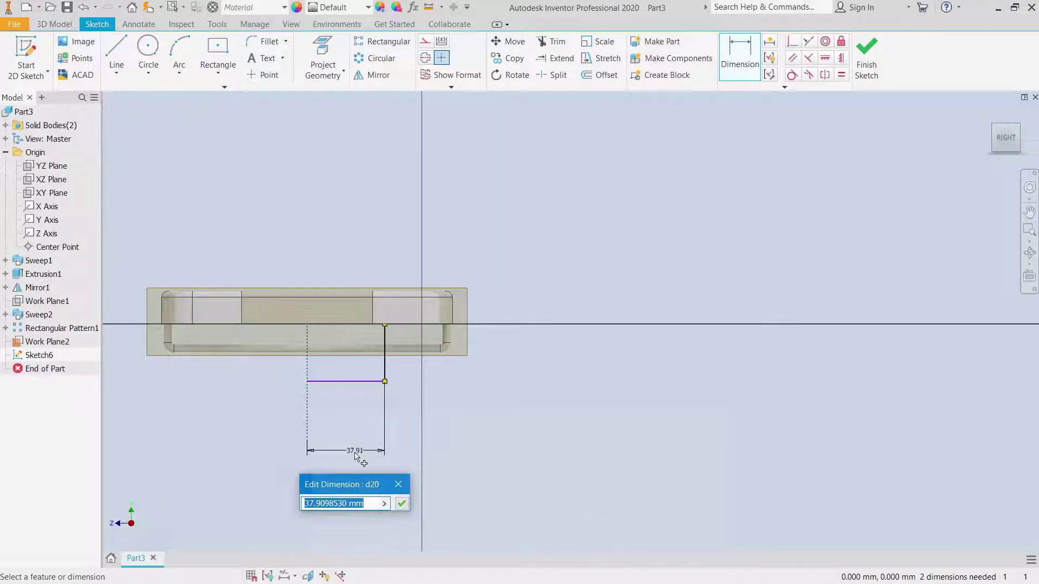
{"action": "key", "text": "Return"}
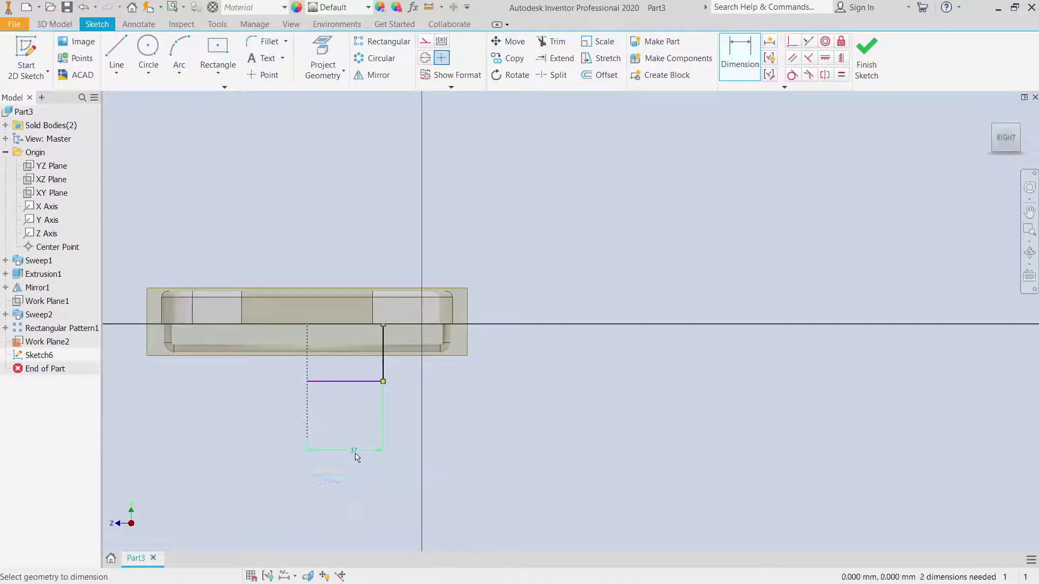
{"action": "left_click", "coordinate": [382, 366]}
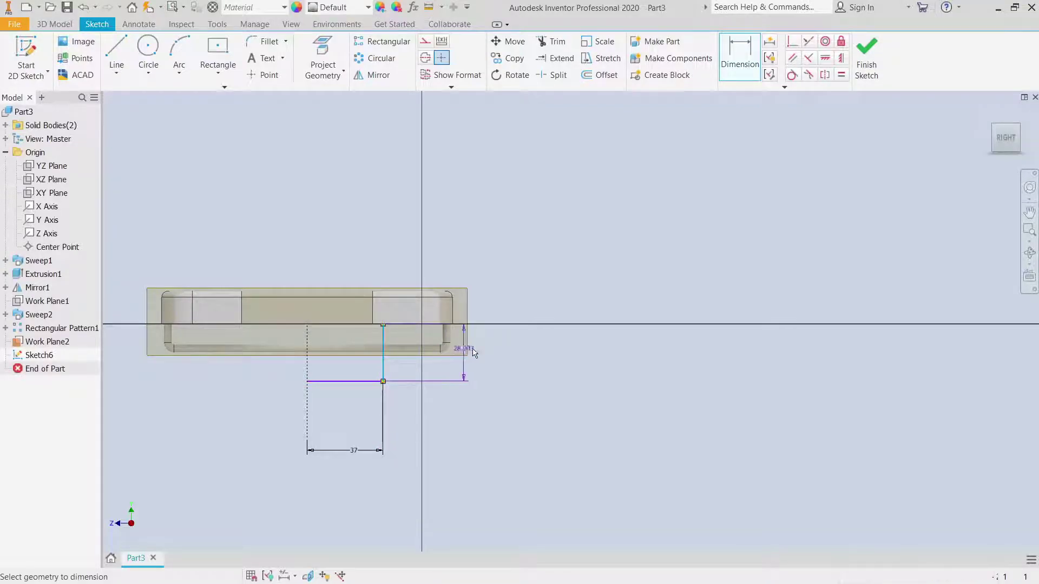
{"action": "left_click", "coordinate": [480, 354]}
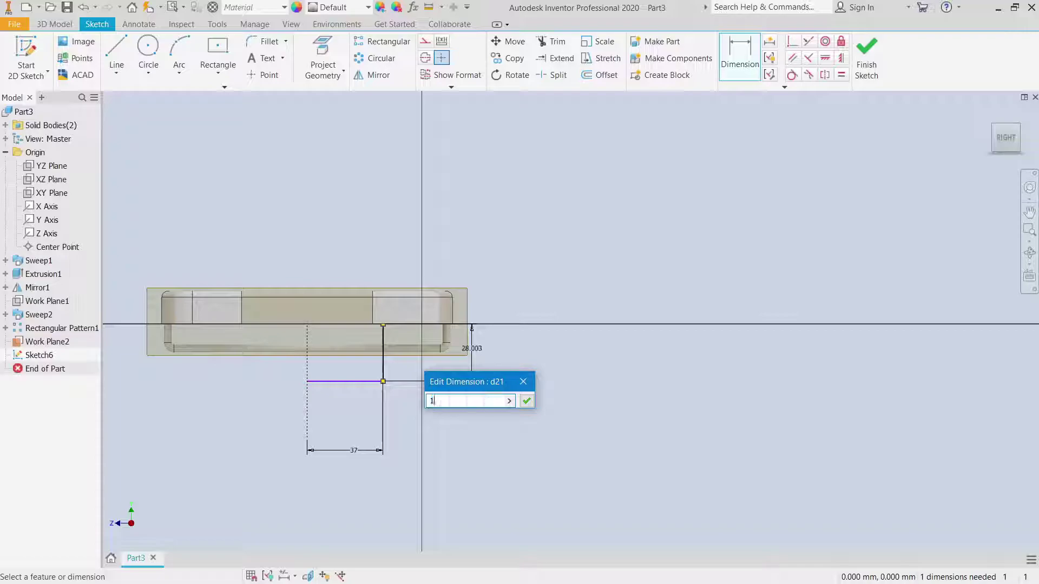
{"action": "key", "text": "Return"}
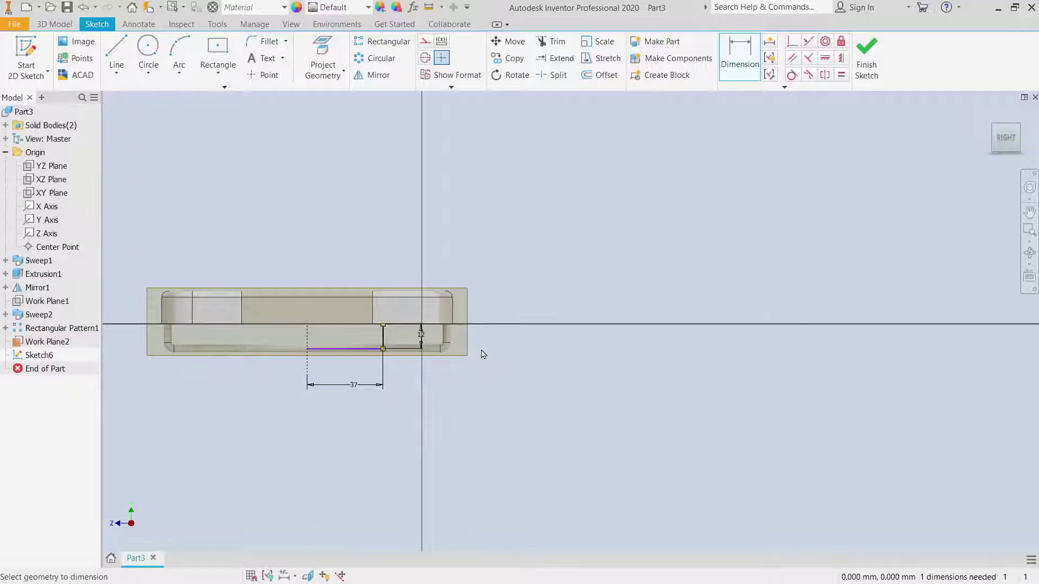
Step: Fully constrain the half-profile sketch with Auto Dimension, with both dimensions and constraints enabled
{"action": "right_click", "coordinate": [512, 219]}
{"action": "left_click", "coordinate": [558, 216]}
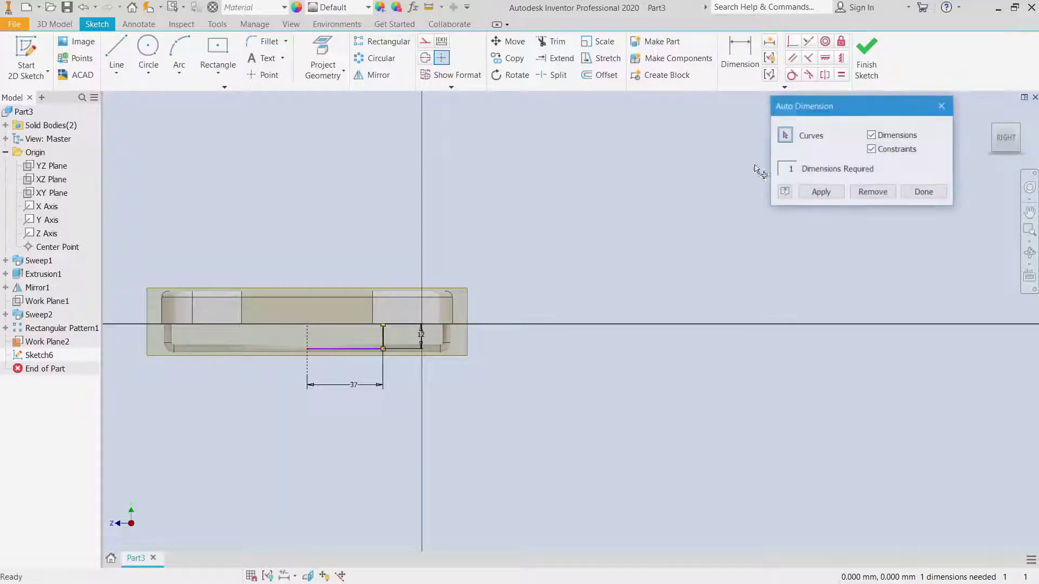
{"action": "left_click", "coordinate": [925, 193]}
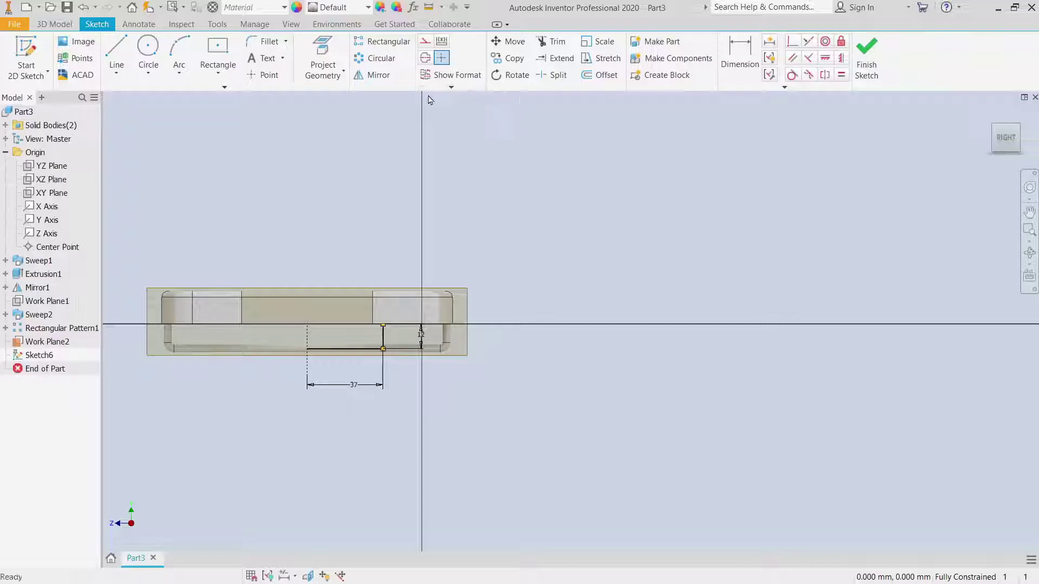
Step: Mirror the vertical and horizontal lines about the construction line to complete the U-shaped path
{"action": "left_click", "coordinate": [378, 76]}
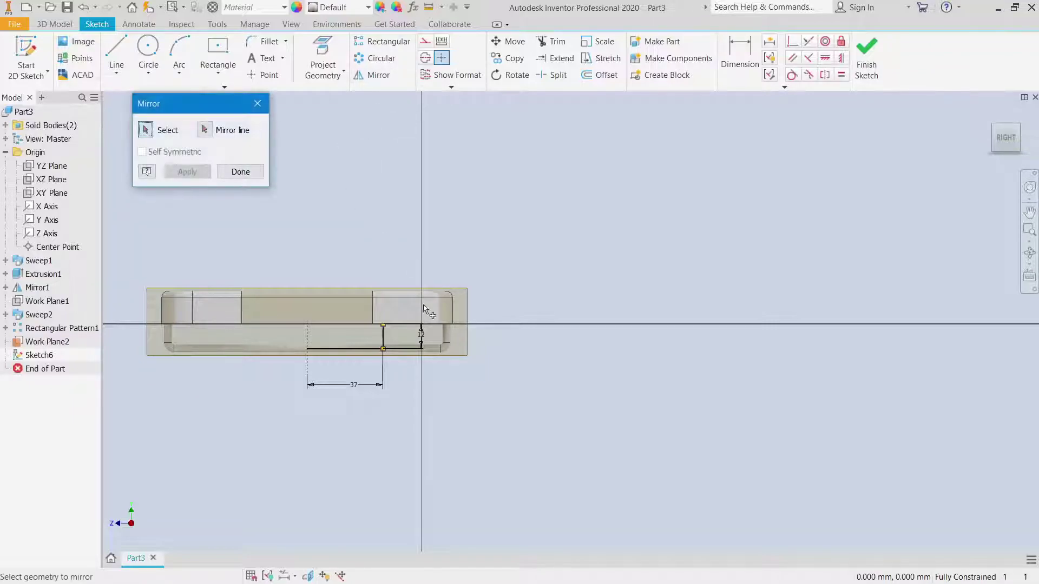
{"action": "left_click", "coordinate": [384, 340]}
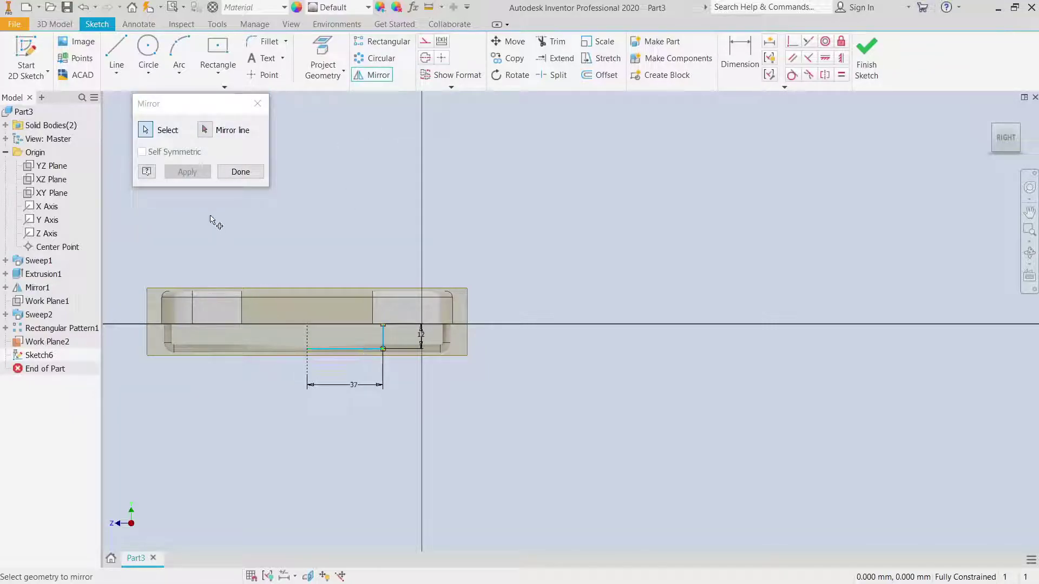
{"action": "left_click", "coordinate": [205, 135]}
{"action": "left_click", "coordinate": [307, 339]}
{"action": "left_click", "coordinate": [188, 172]}
{"action": "left_click", "coordinate": [241, 172]}
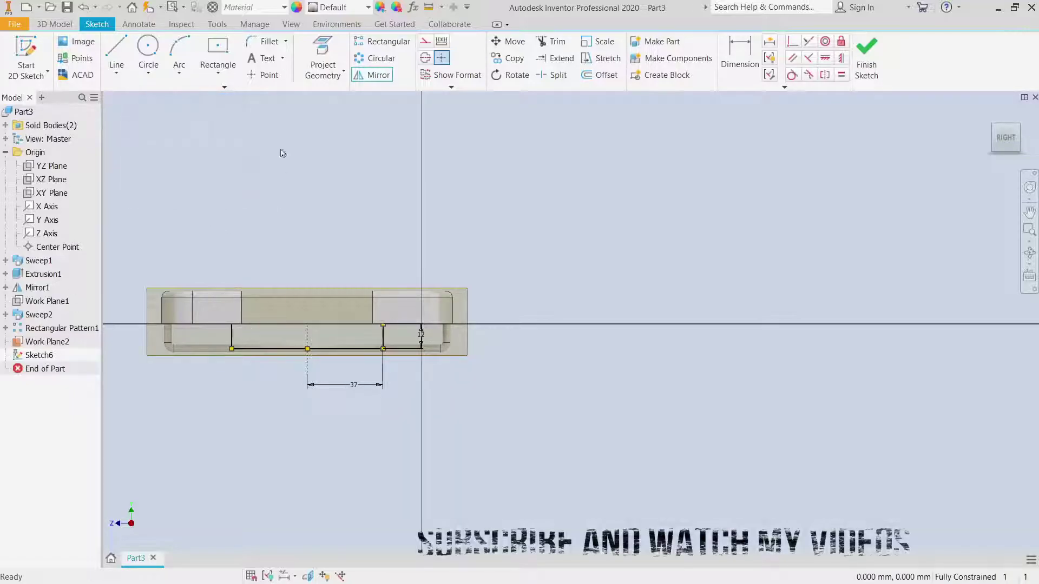
Step: Round both lower corners of the U-shaped path with 3 mm fillets and finish the sketch
{"action": "left_click", "coordinate": [268, 44]}
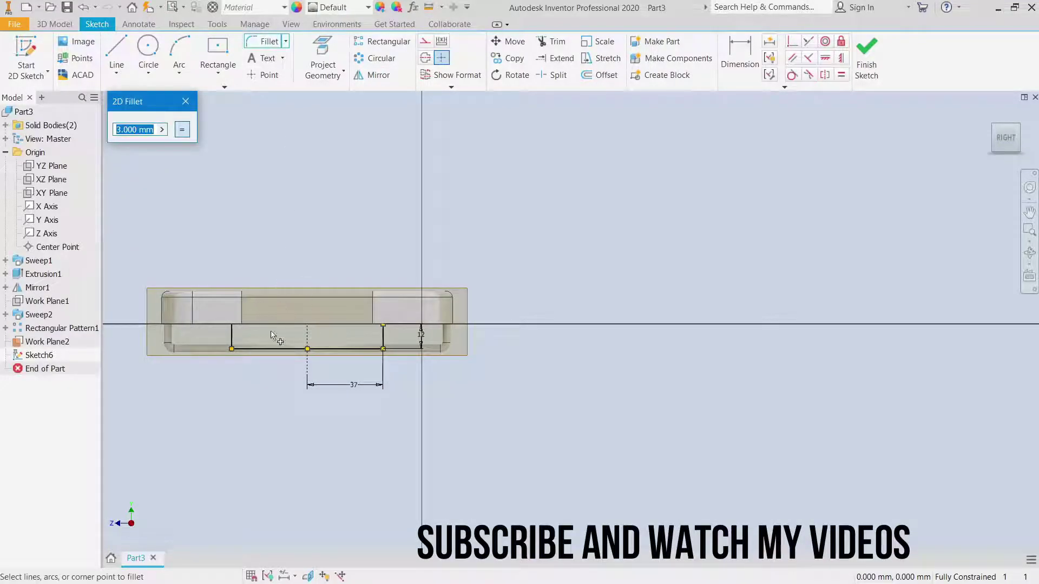
{"action": "left_click", "coordinate": [231, 350]}
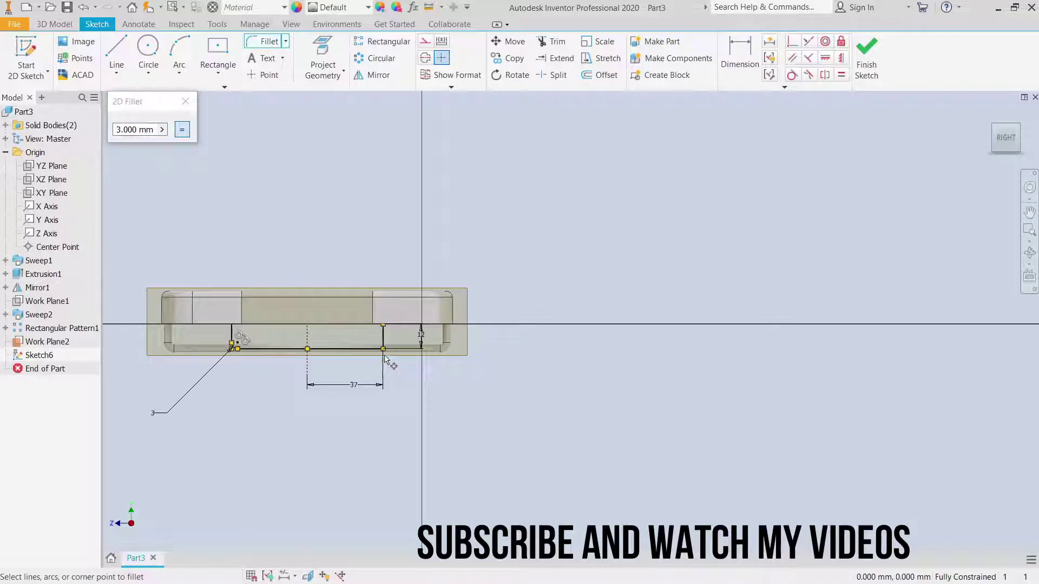
{"action": "left_click", "coordinate": [189, 108]}
{"action": "right_click", "coordinate": [245, 140]}
{"action": "key", "text": "x"}
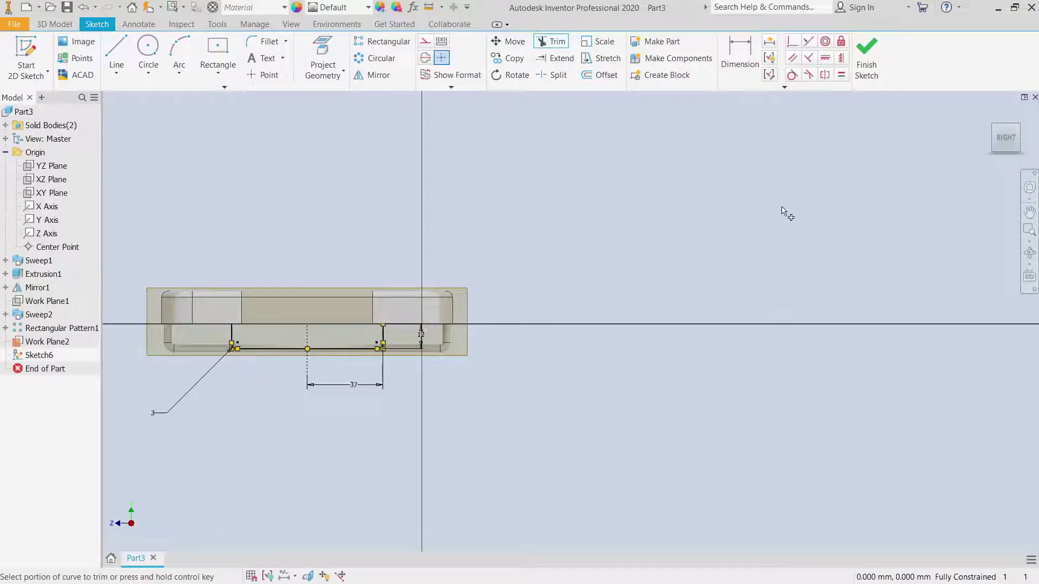
{"action": "left_click", "coordinate": [866, 60]}
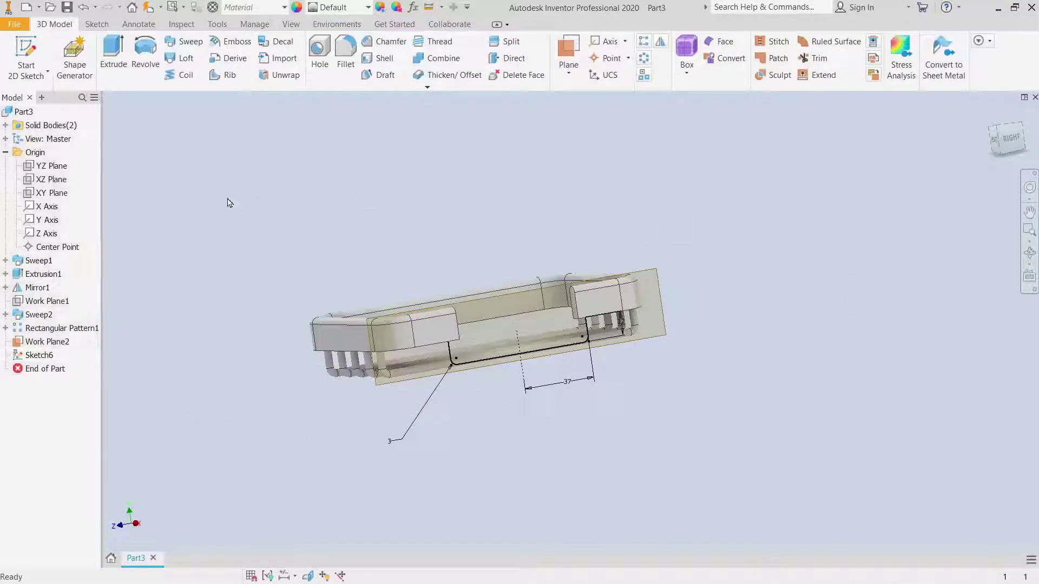
Step: Start a sketch on the XY plane and try to project geometry at the lower end of the U-shaped path
{"action": "left_click", "coordinate": [53, 194]}
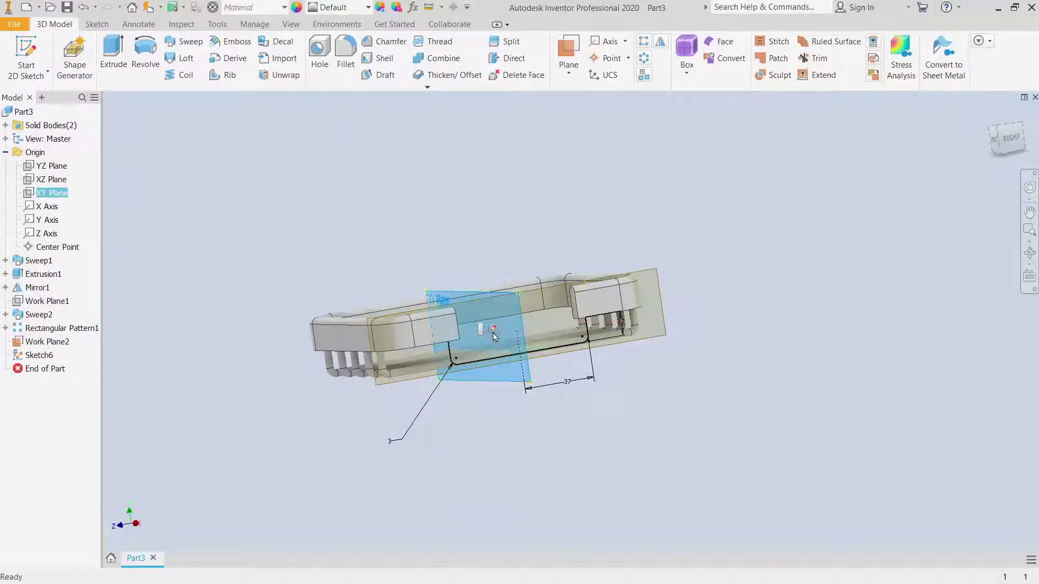
{"action": "key", "text": "s"}
{"action": "key", "text": "p"}
{"action": "scroll", "coordinate": [685, 366], "scroll_direction": "up", "scroll_amount": 6}
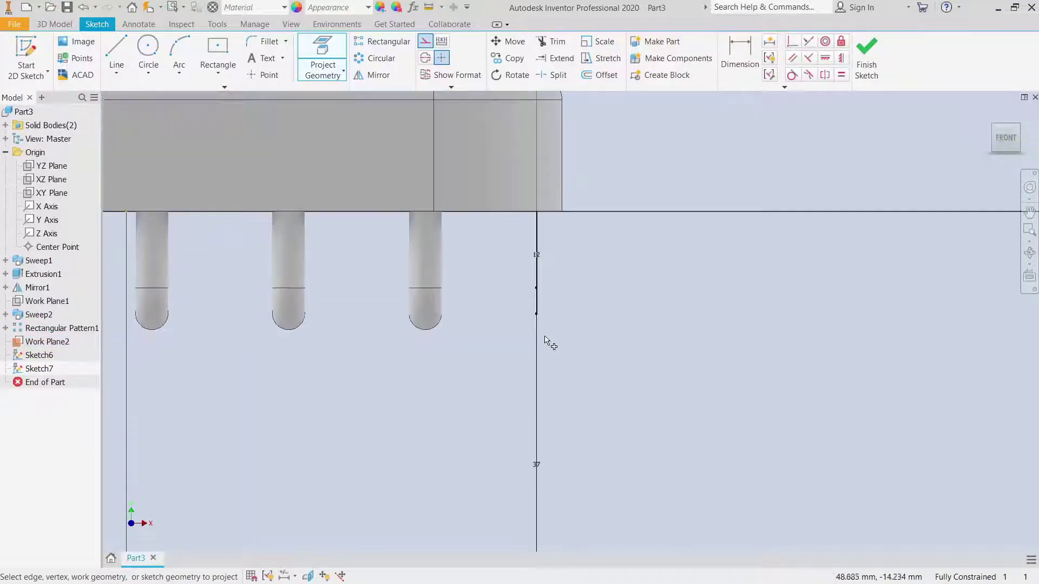
{"action": "right_click", "coordinate": [589, 351]}
{"action": "left_click", "coordinate": [624, 349]}
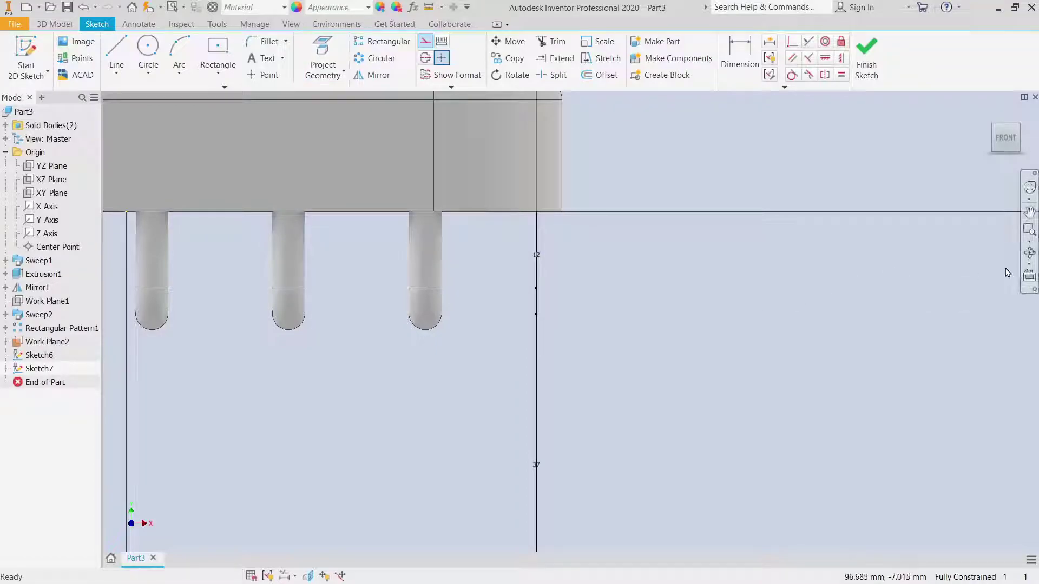
Step: Project the midpoint of the U-shaped path's lower segment into the XY plane sketch and face the front view
{"action": "left_click_drag", "start_coordinate": [237, 135], "coordinate": [797, 303]}
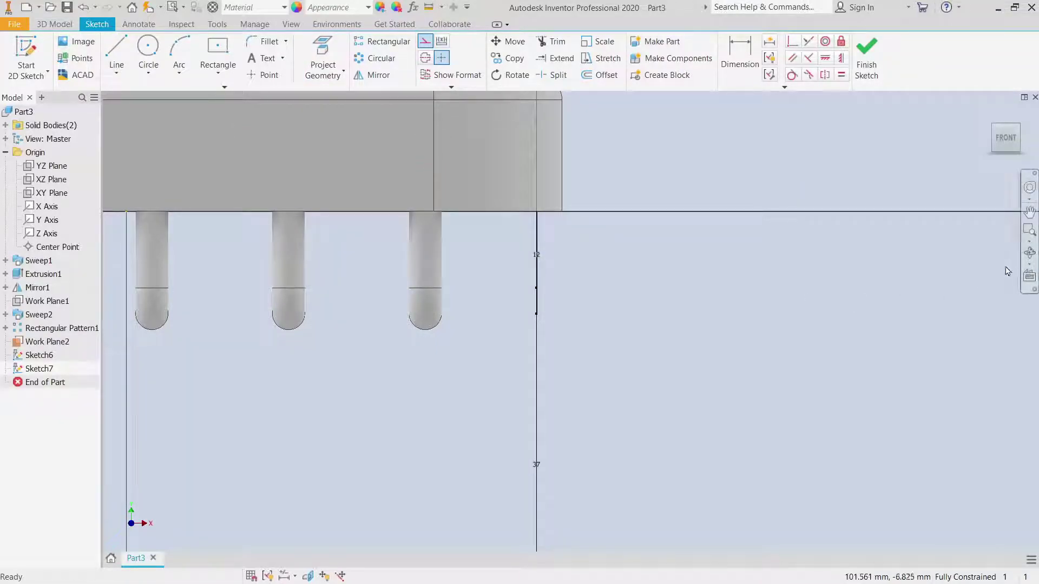
{"action": "left_click", "coordinate": [1030, 253]}
{"action": "left_click_drag", "start_coordinate": [642, 292], "coordinate": [668, 281]}
{"action": "right_click", "coordinate": [668, 280]}
{"action": "left_click", "coordinate": [715, 285]}
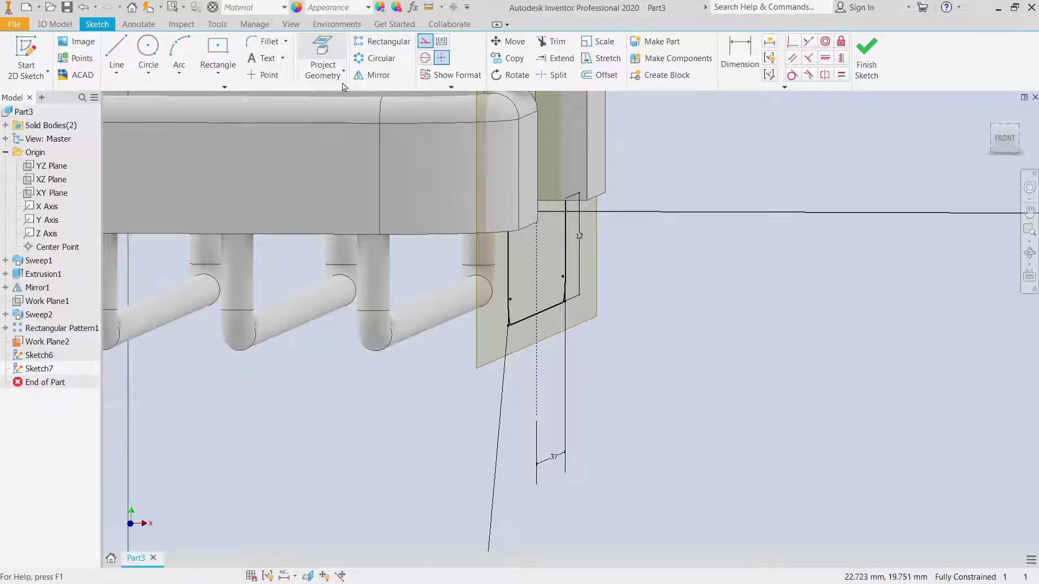
{"action": "left_click", "coordinate": [338, 72]}
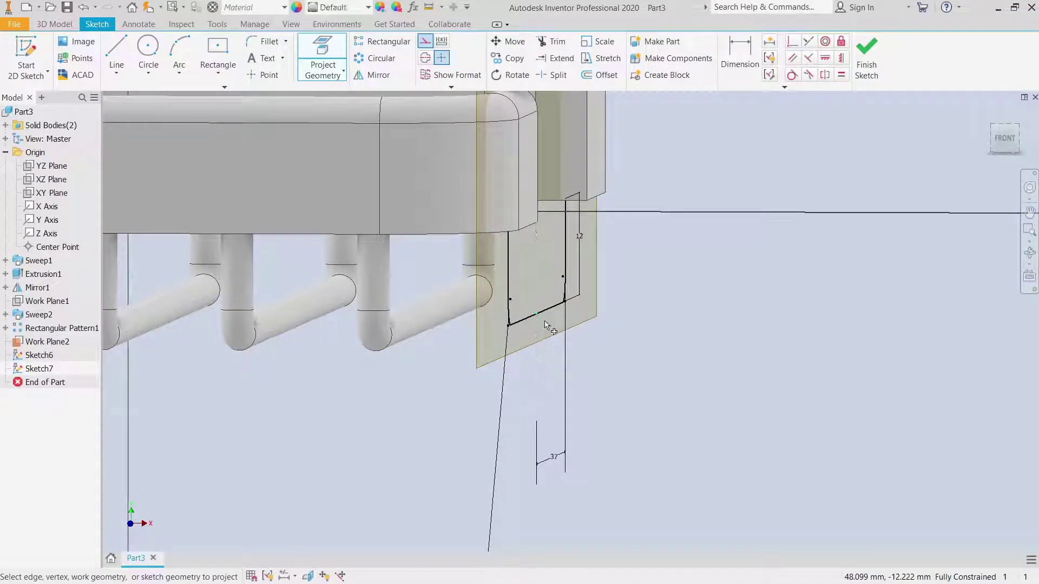
{"action": "right_click", "coordinate": [681, 267]}
{"action": "left_click", "coordinate": [718, 263]}
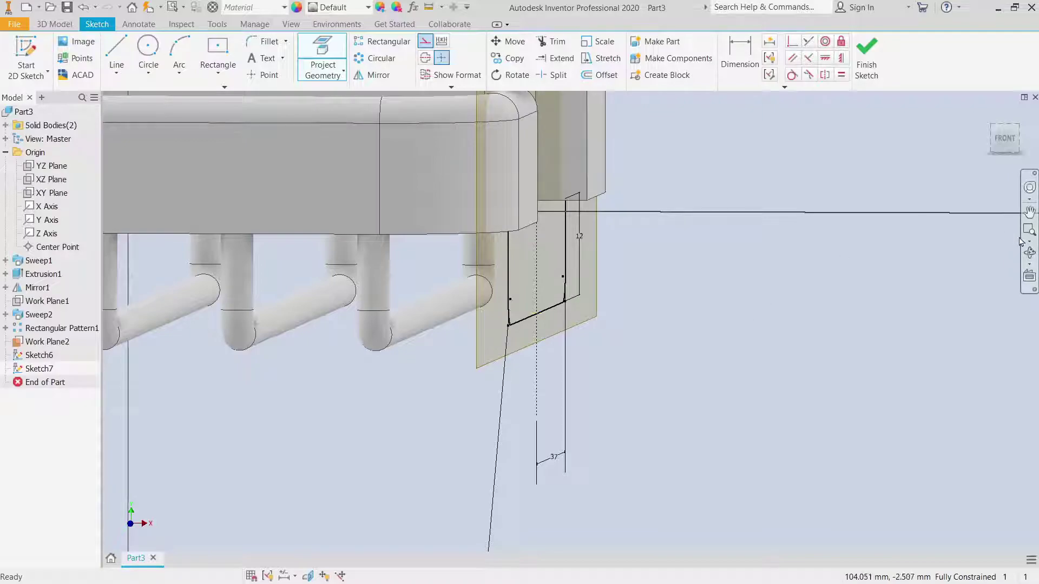
{"action": "left_click", "coordinate": [1005, 138]}
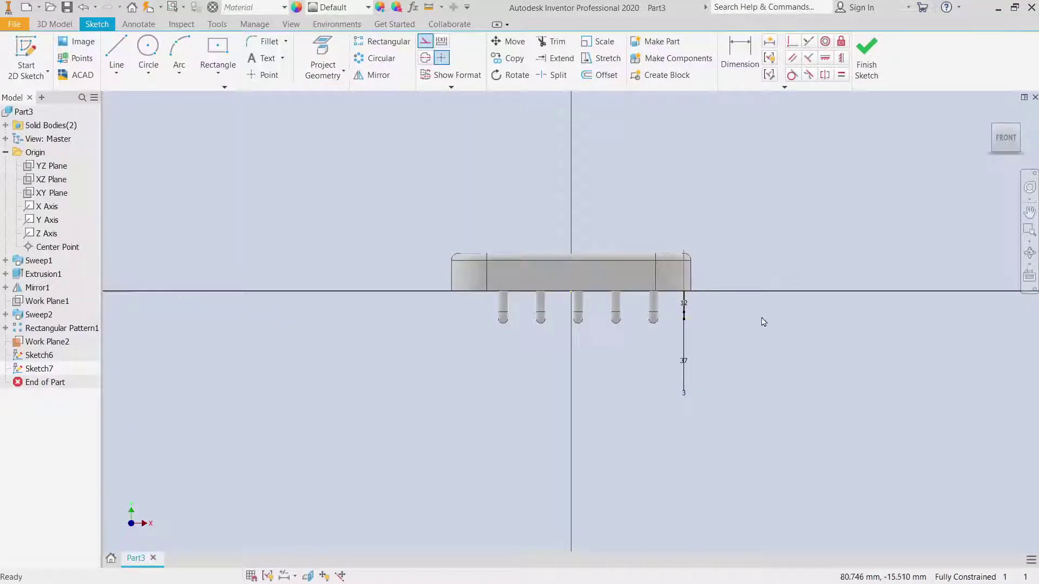
Step: Draw a 3.8 mm diameter circle centred on the projected point at the path's lower end and finish the sketch
{"action": "left_click", "coordinate": [148, 51]}
{"action": "scroll", "coordinate": [691, 332], "scroll_direction": "up", "scroll_amount": 5}
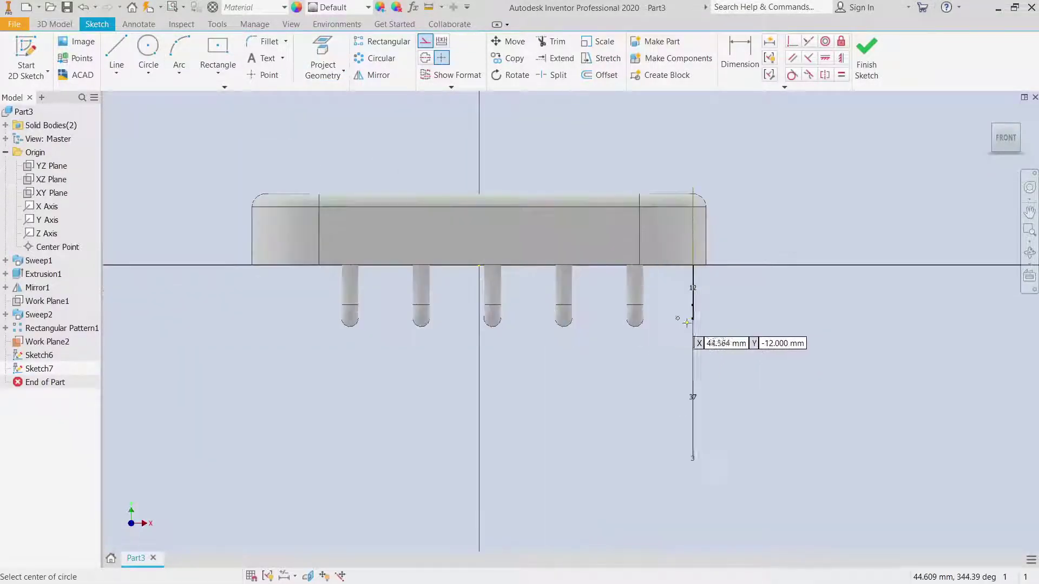
{"action": "scroll", "coordinate": [689, 324], "scroll_direction": "up", "scroll_amount": 3}
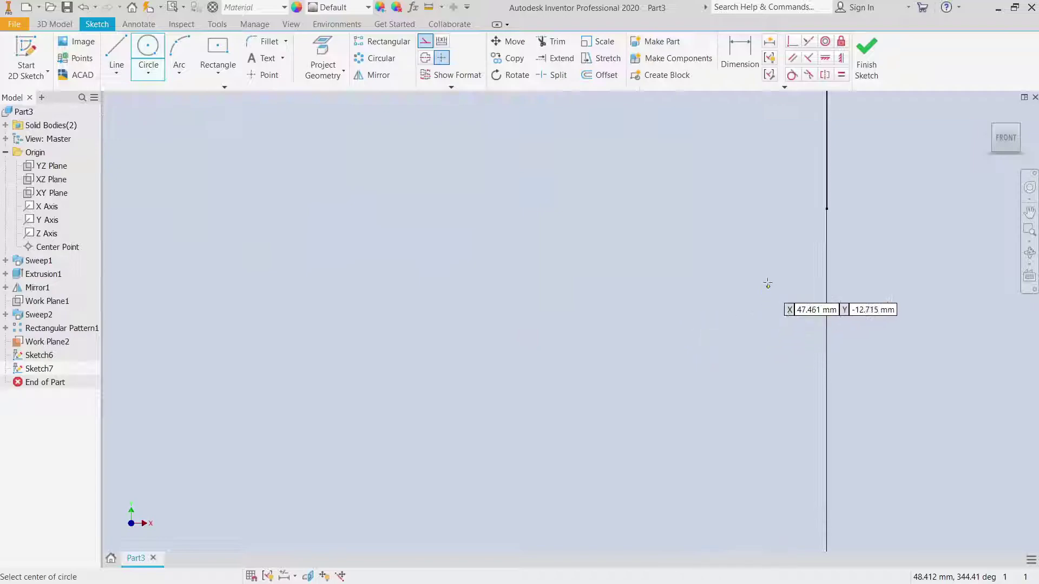
{"action": "left_click", "coordinate": [827, 208]}
{"action": "type", "text": "3.8"}
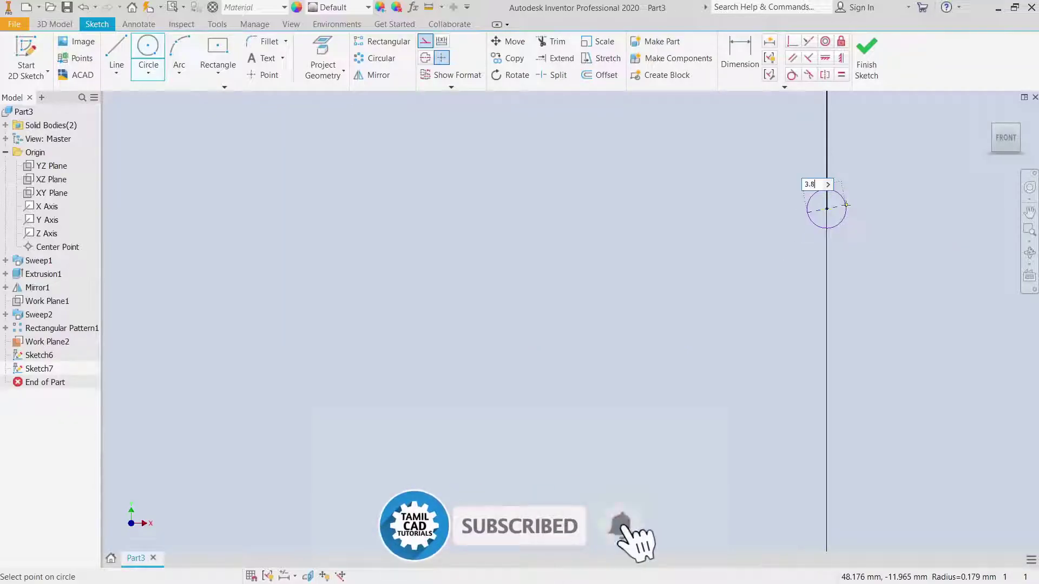
{"action": "key", "text": "Return"}
{"action": "right_click", "coordinate": [484, 300]}
{"action": "left_click", "coordinate": [535, 301]}
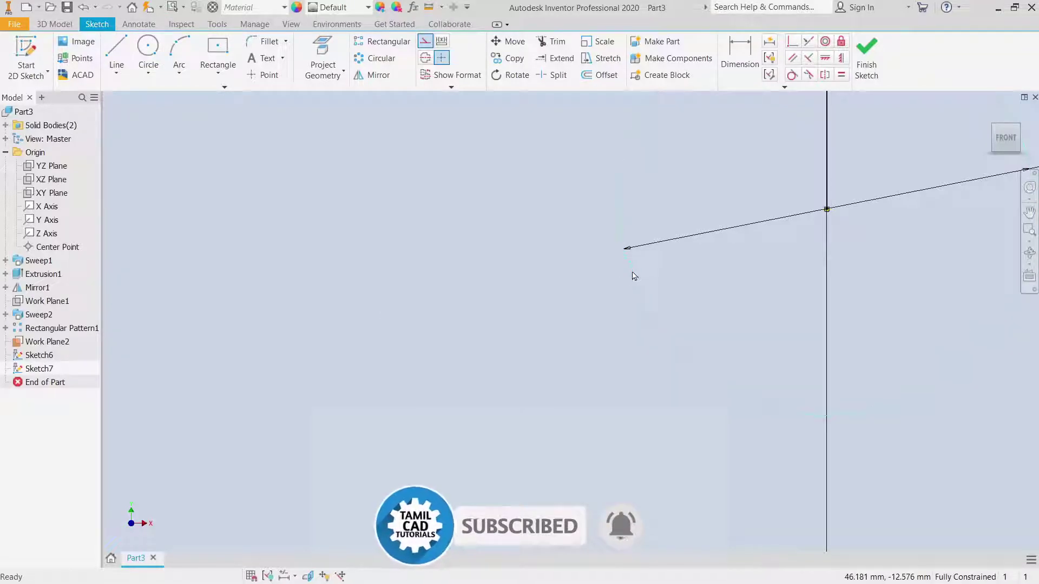
{"action": "scroll", "coordinate": [560, 309], "scroll_direction": "up", "scroll_amount": 2}
{"action": "scroll", "coordinate": [552, 306], "scroll_direction": "down", "scroll_amount": 8}
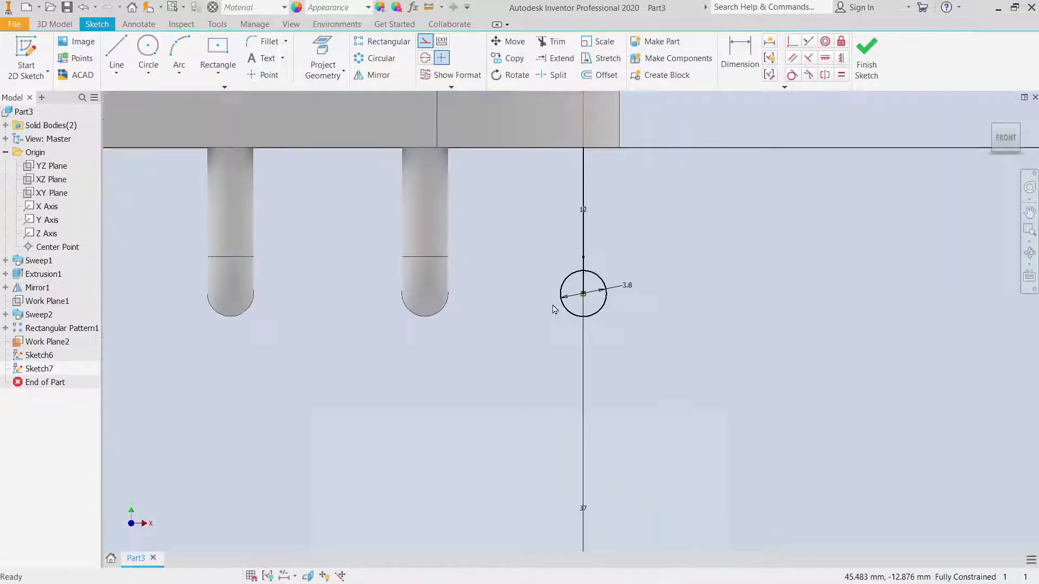
{"action": "left_click", "coordinate": [867, 57]}
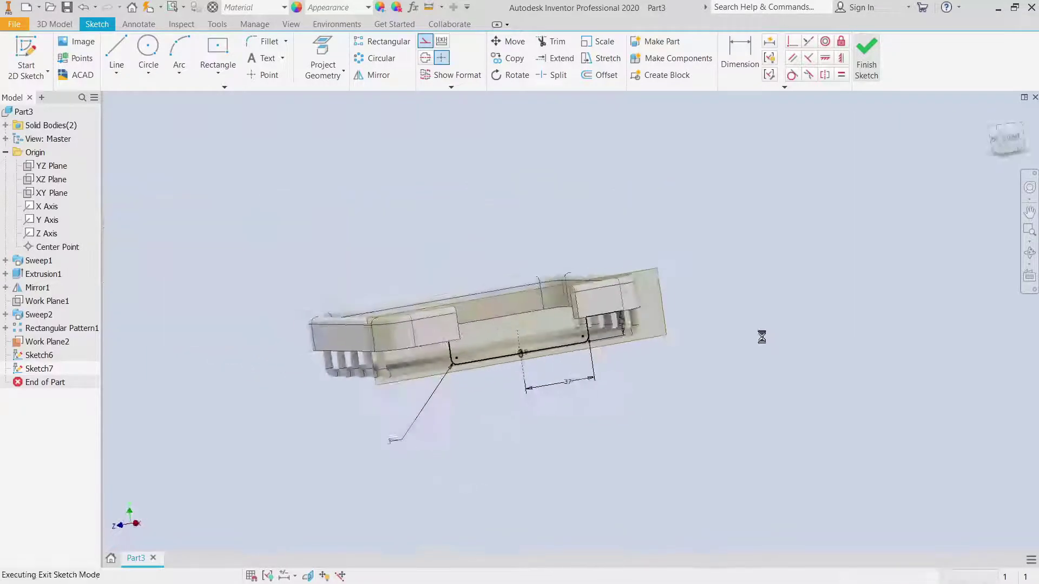
Step: Sweep the circle along the U-shaped path as a new solid and hide the work plane through the wire
{"action": "left_click", "coordinate": [184, 43]}
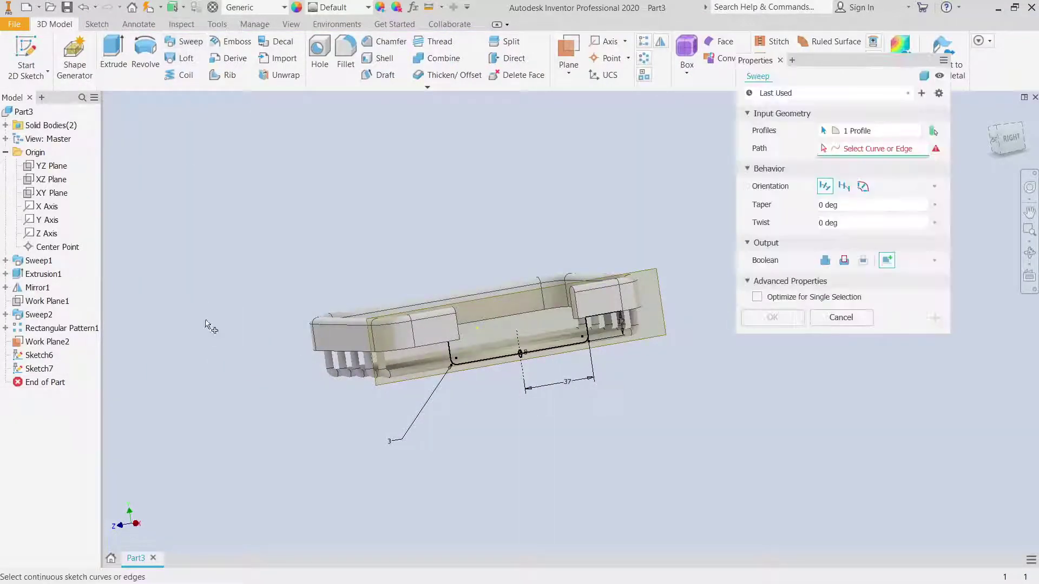
{"action": "left_click", "coordinate": [554, 353]}
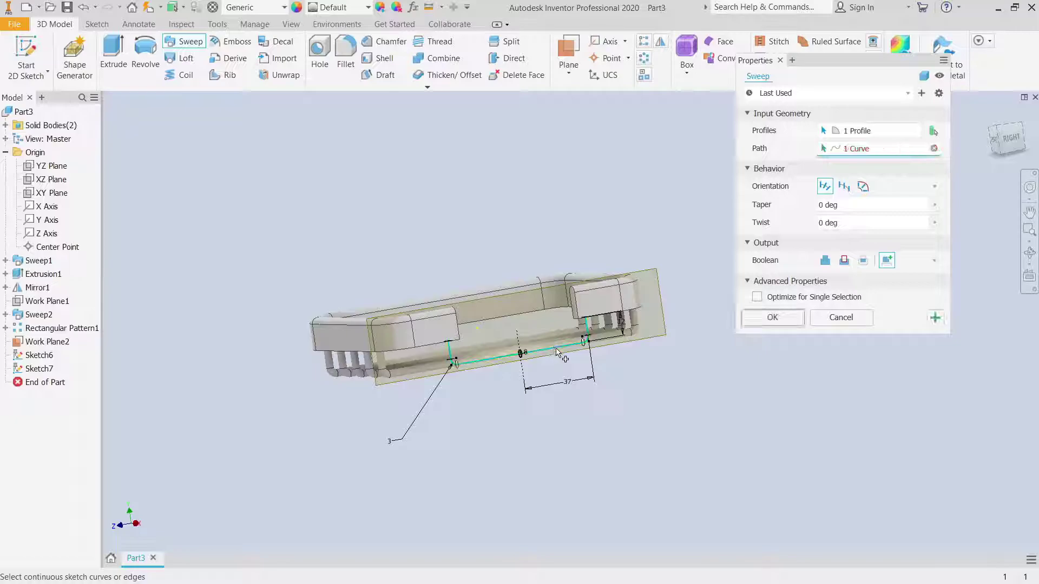
{"action": "left_click", "coordinate": [773, 319]}
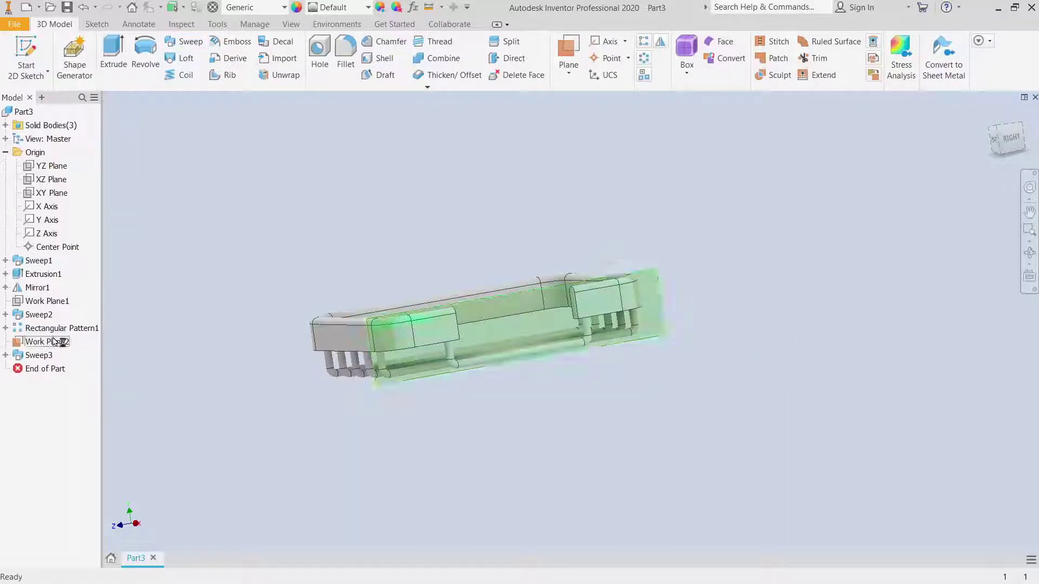
{"action": "right_click", "coordinate": [48, 355]}
{"action": "left_click", "coordinate": [76, 433]}
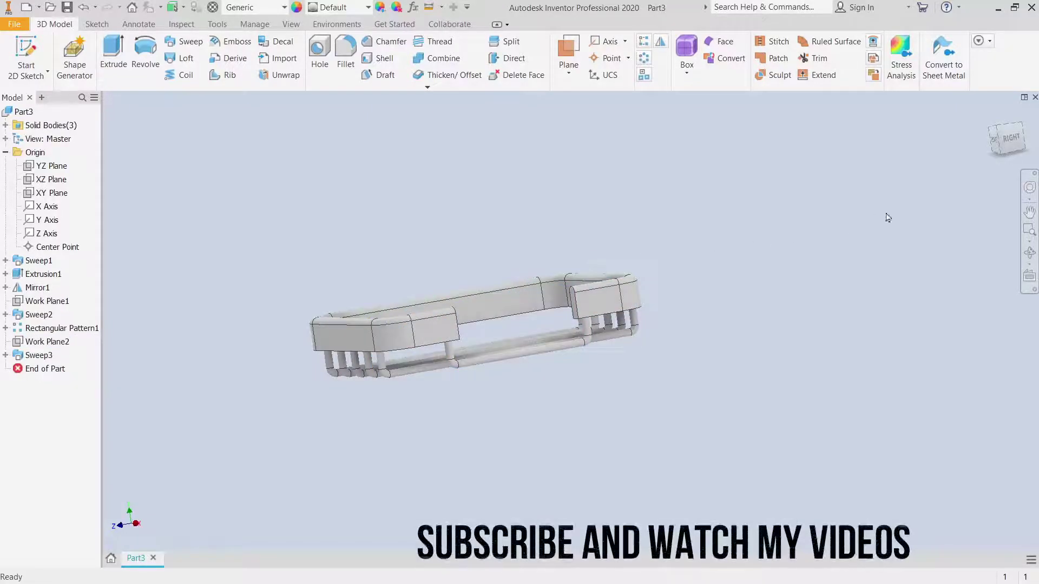
Step: Mirror the swept U-shaped front wire about the YZ plane to the opposite side of the rim
{"action": "left_click", "coordinate": [1030, 253]}
{"action": "left_click_drag", "start_coordinate": [714, 300], "coordinate": [657, 139]}
{"action": "right_click", "coordinate": [657, 140]}
{"action": "left_click", "coordinate": [696, 140]}
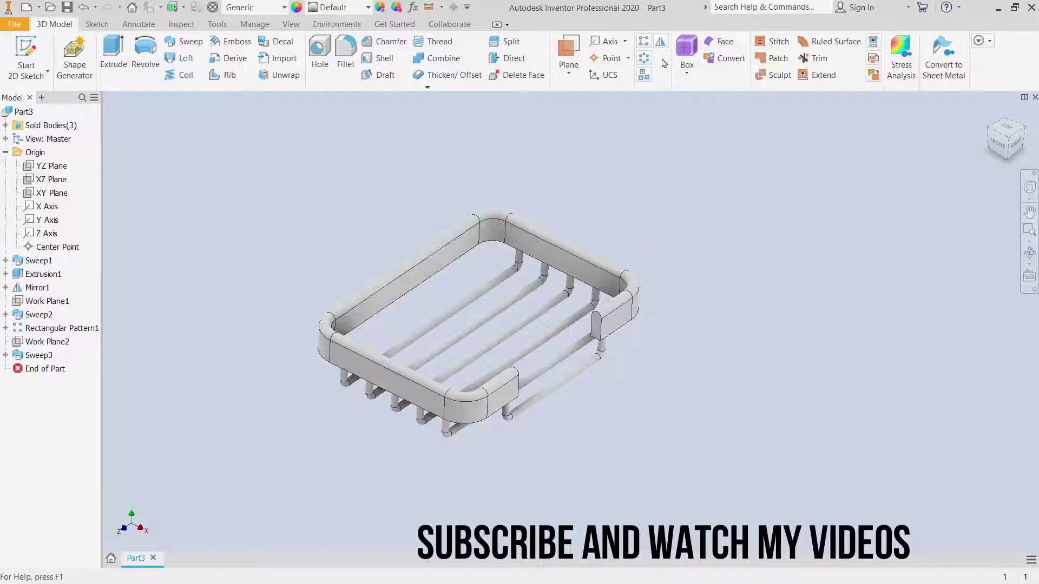
{"action": "left_click", "coordinate": [660, 42]}
{"action": "left_click", "coordinate": [579, 371]}
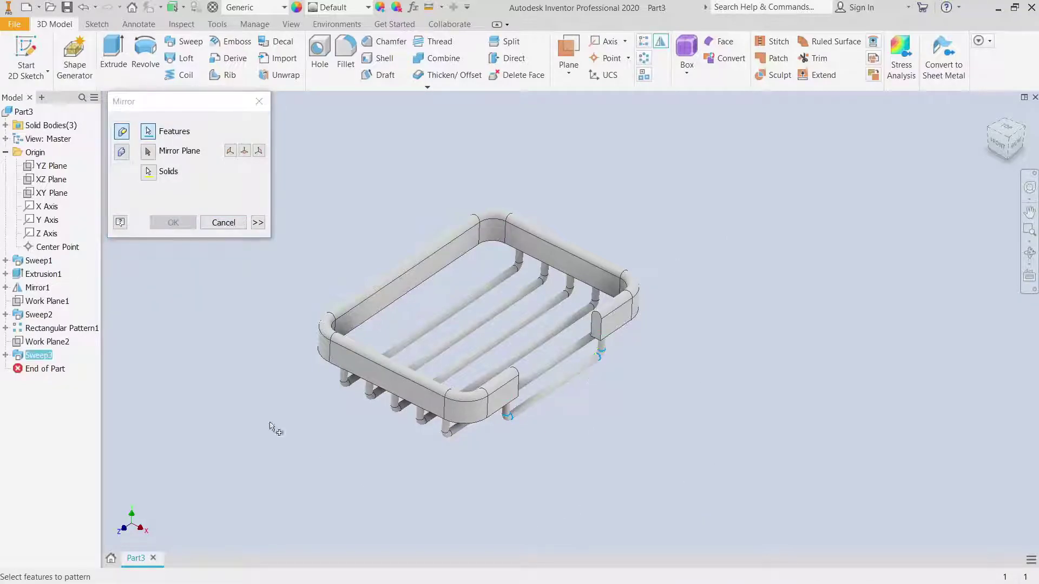
{"action": "left_click", "coordinate": [148, 152]}
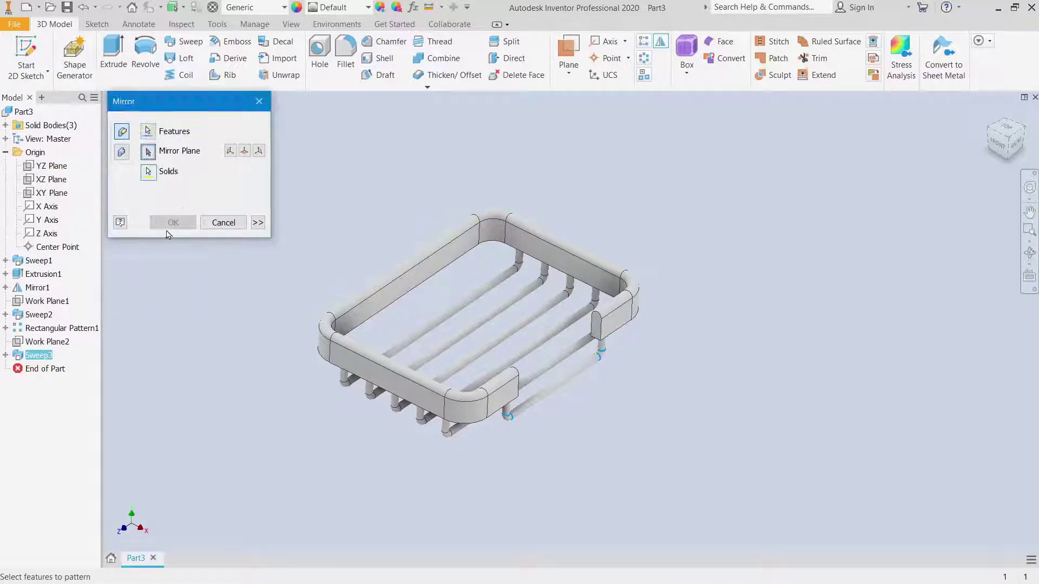
{"action": "left_click", "coordinate": [51, 166]}
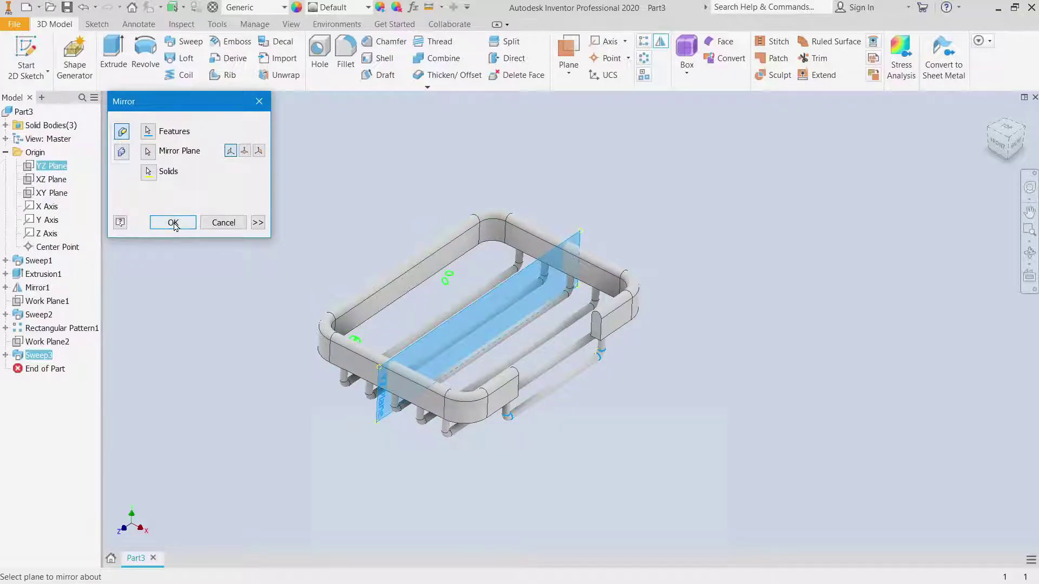
{"action": "left_click", "coordinate": [173, 223]}
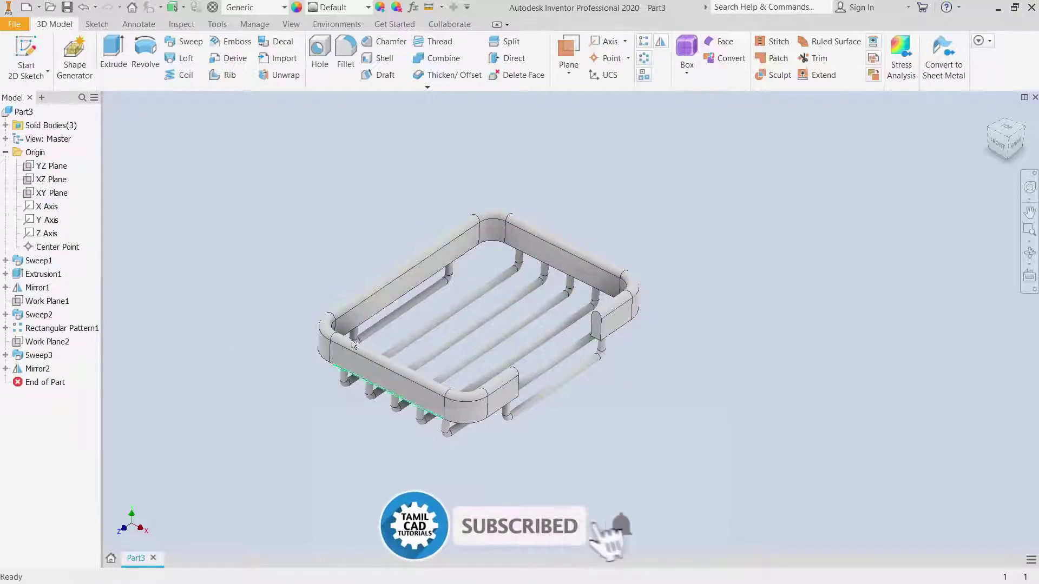
Step: Apply the Olive Green appearance to the whole part
{"action": "left_click", "coordinate": [368, 7]}
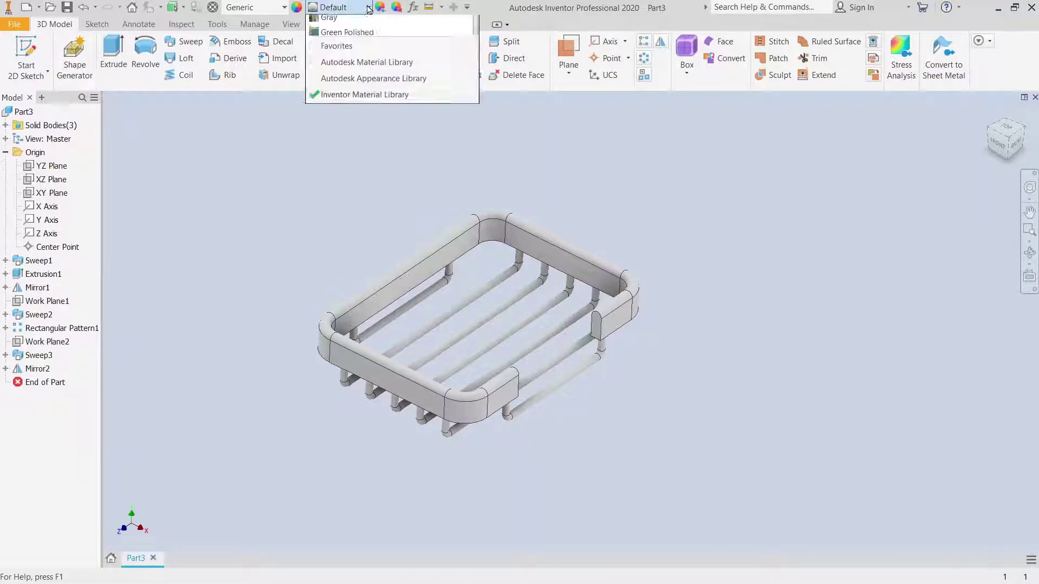
{"action": "scroll", "coordinate": [377, 263], "scroll_direction": "down", "scroll_amount": 15}
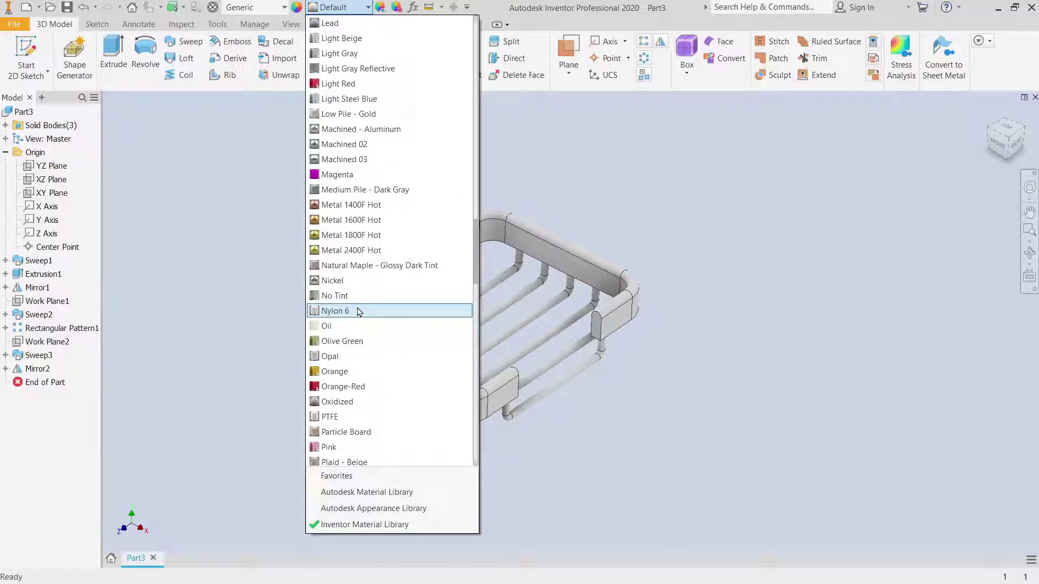
{"action": "scroll", "coordinate": [384, 308], "scroll_direction": "down", "scroll_amount": 3}
{"action": "key", "text": "Escape"}
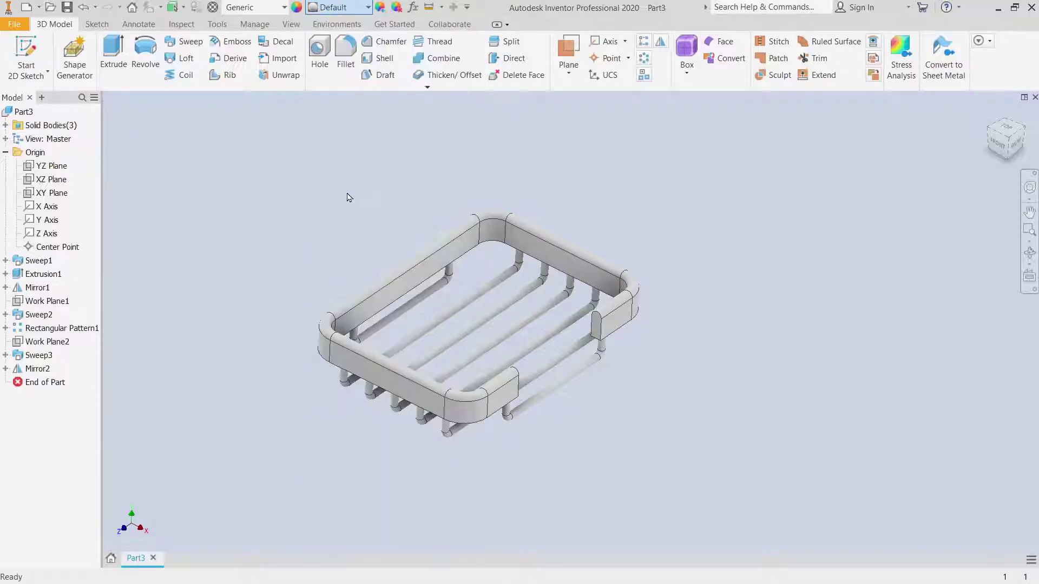
Step: Start a sketch on the back wall's inner face and draw a vertical construction line about 36 mm long from its bottom edge's midpoint
{"action": "left_click", "coordinate": [1030, 253]}
{"action": "left_click_drag", "start_coordinate": [453, 359], "coordinate": [677, 251]}
{"action": "right_click", "coordinate": [677, 252]}
{"action": "left_click", "coordinate": [655, 317]}
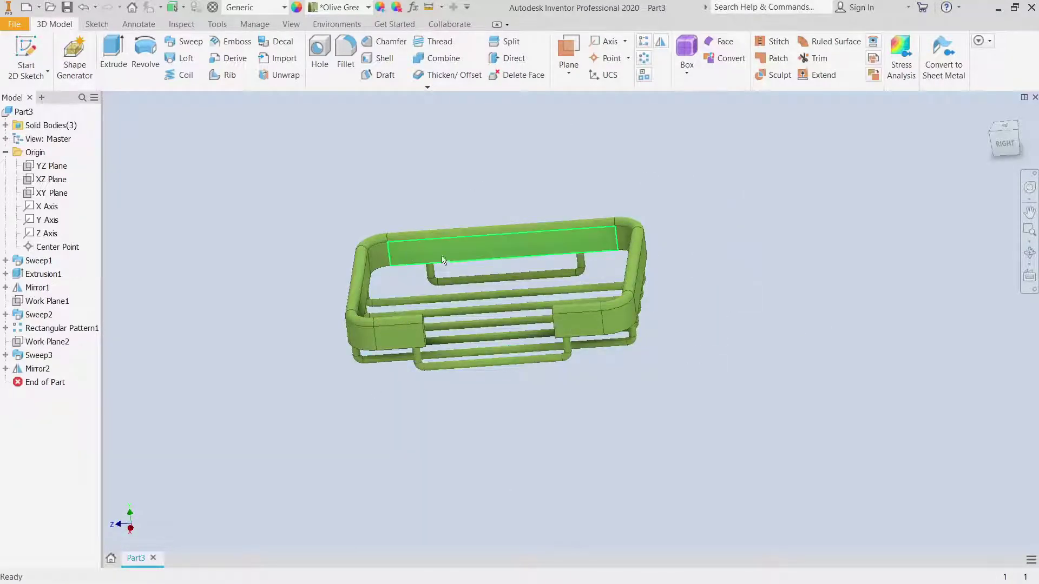
{"action": "left_click", "coordinate": [515, 244]}
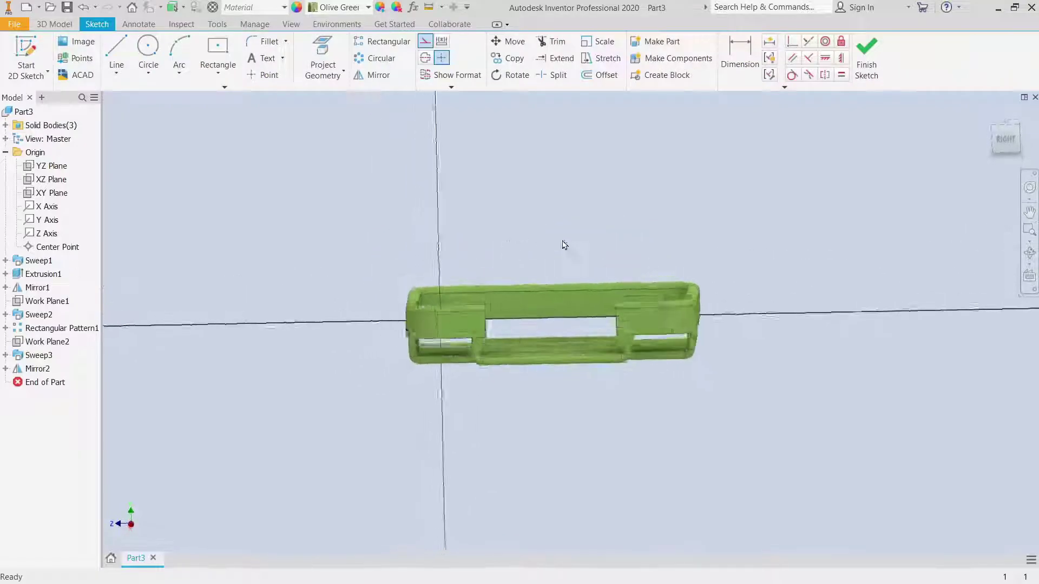
{"action": "left_click", "coordinate": [116, 54]}
{"action": "left_click", "coordinate": [446, 304]}
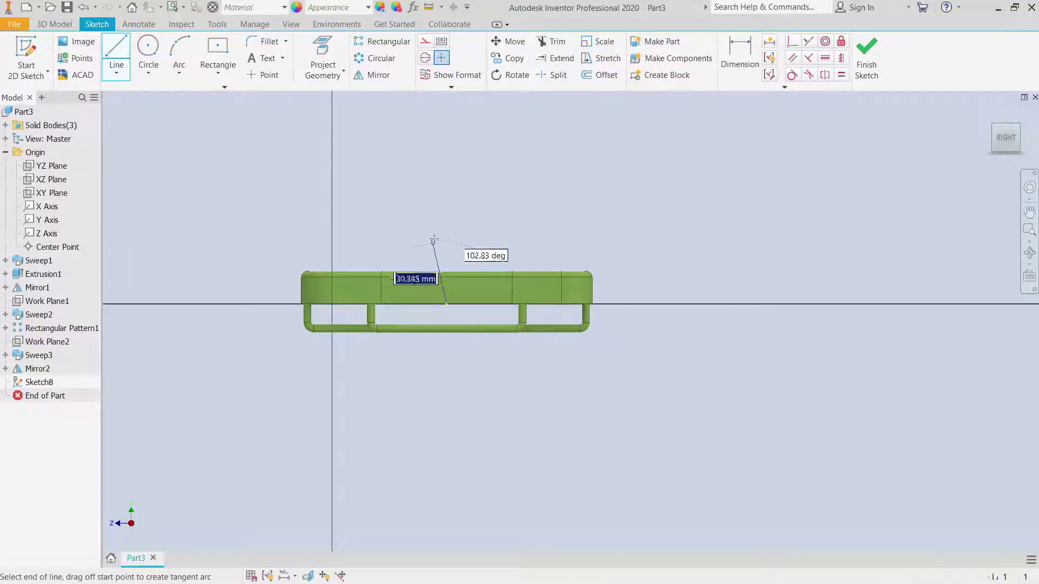
{"action": "right_click", "coordinate": [447, 229]}
{"action": "left_click", "coordinate": [470, 232]}
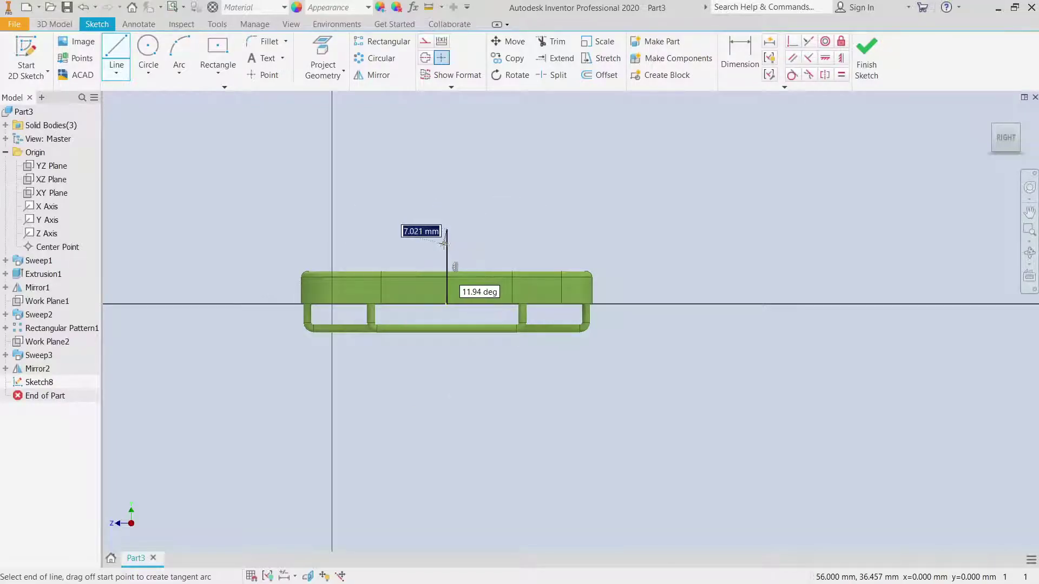
{"action": "right_click", "coordinate": [449, 255]}
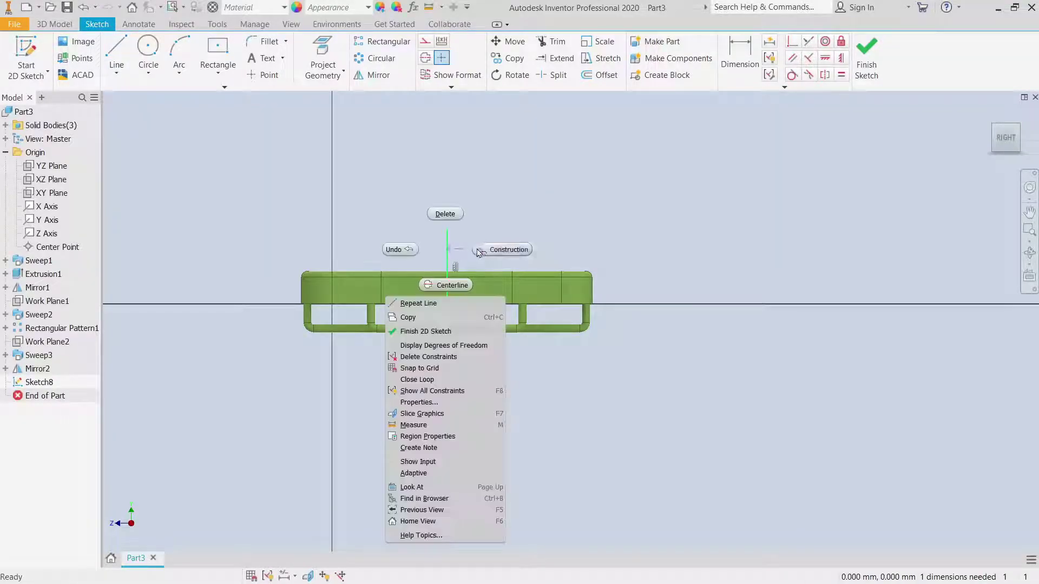
{"action": "key", "text": "Delete"}
Step: Sketch a circle on the face beside the construction line, centred about 5.5 mm above the bottom edge
{"action": "left_click", "coordinate": [137, 71]}
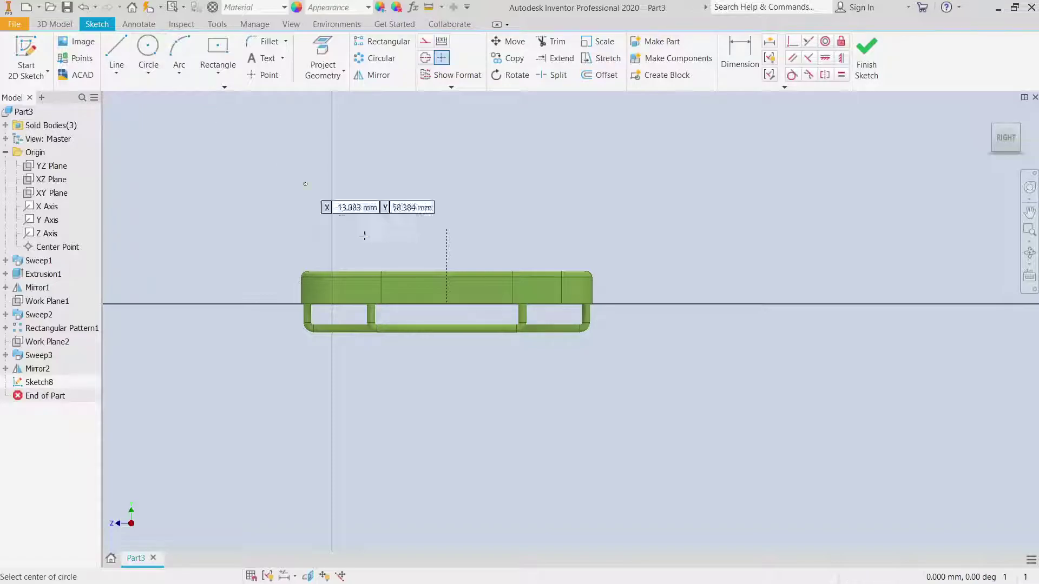
{"action": "scroll", "coordinate": [411, 295], "scroll_direction": "up", "scroll_amount": 4}
{"action": "left_click", "coordinate": [416, 294]}
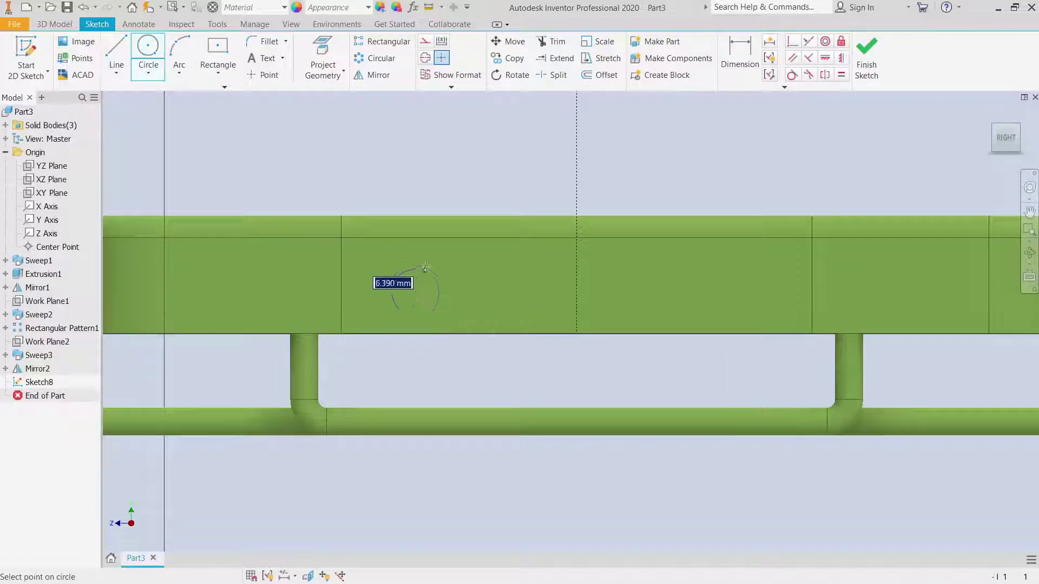
{"action": "left_click", "coordinate": [427, 264]}
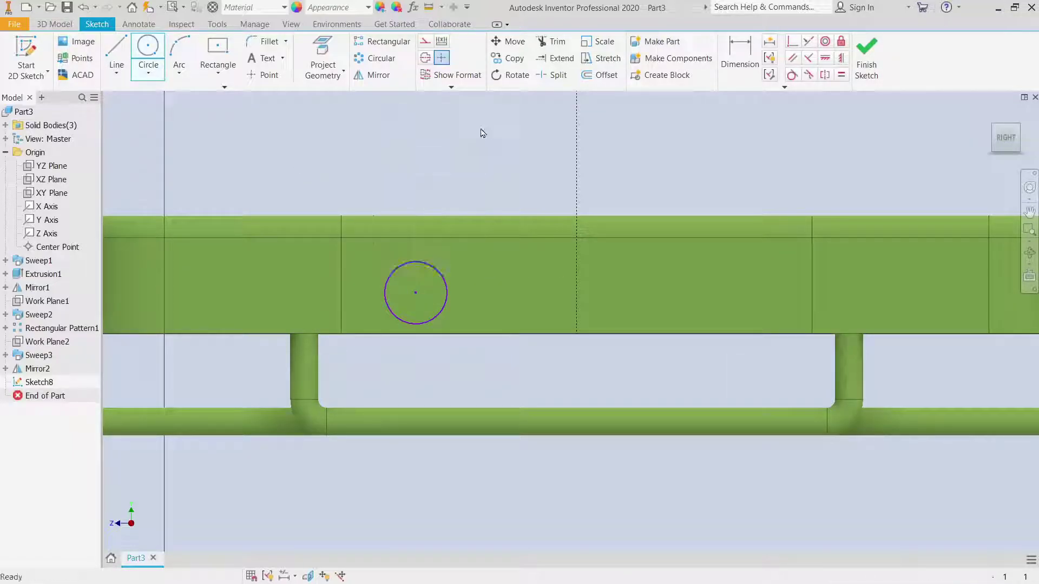
{"action": "left_click", "coordinate": [722, 63]}
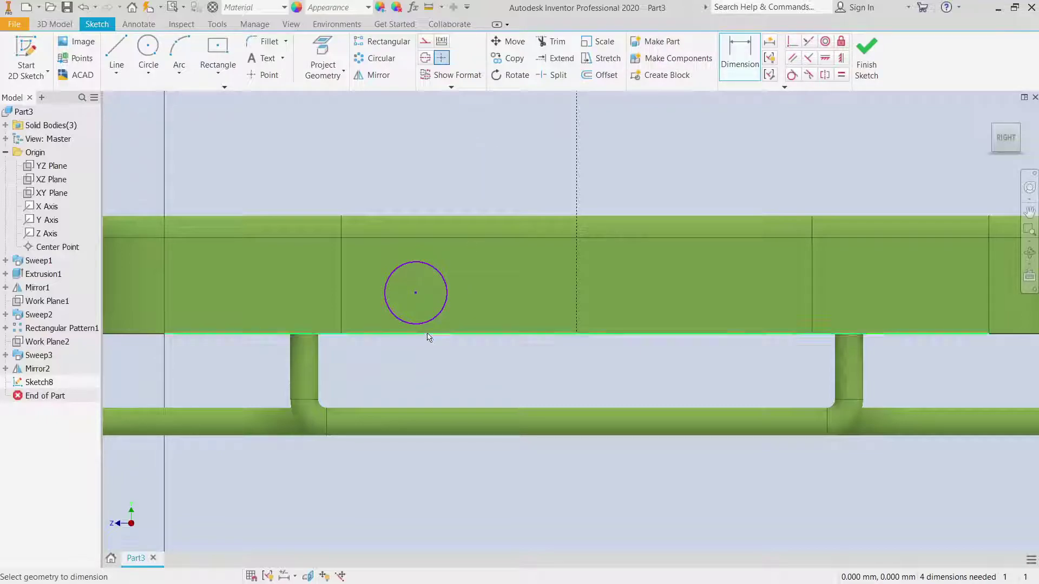
{"action": "left_click", "coordinate": [416, 293]}
{"action": "left_click", "coordinate": [342, 311]}
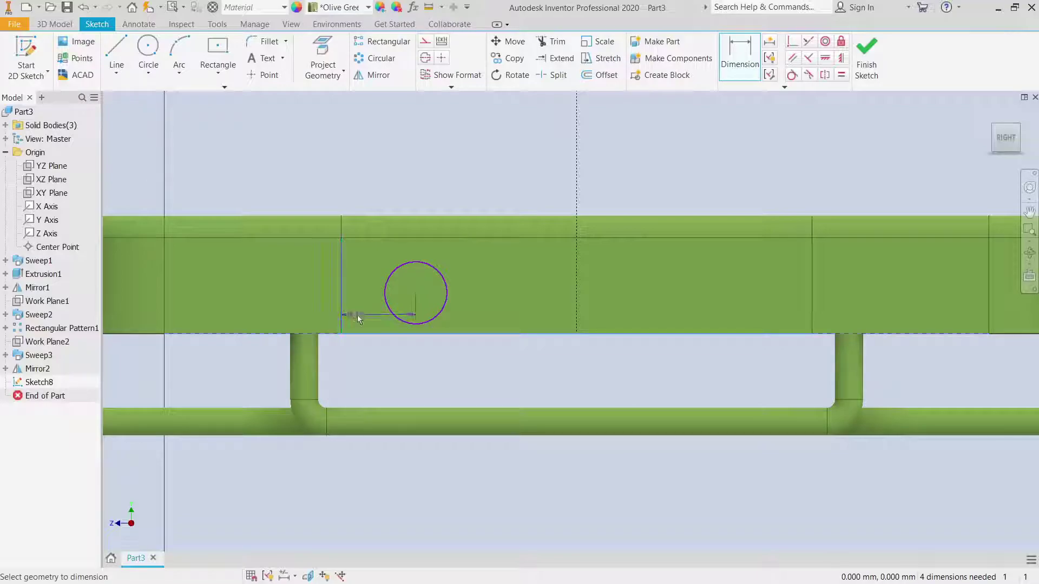
{"action": "key", "text": "Escape"}
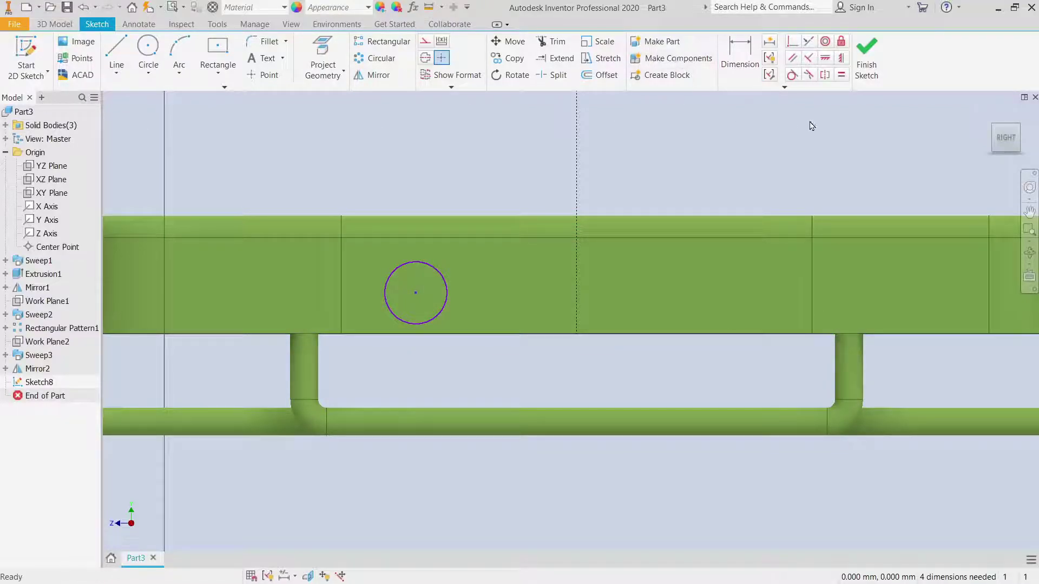
Step: Dimension the height of the circle's centre above the face's bottom edge and clear the value for a new entry
{"action": "left_click", "coordinate": [740, 54]}
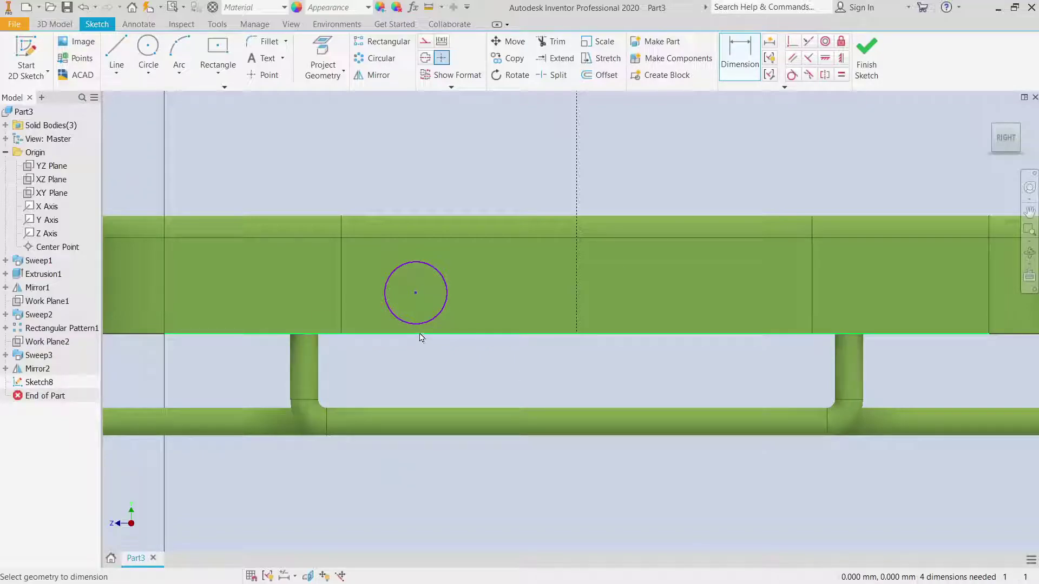
{"action": "left_click", "coordinate": [415, 295]}
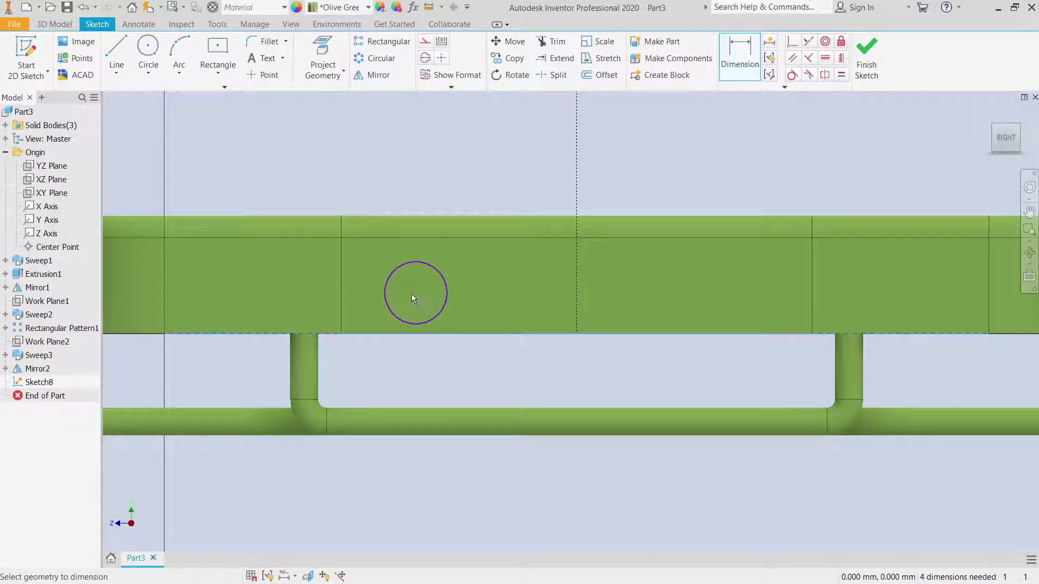
{"action": "left_click", "coordinate": [310, 310]}
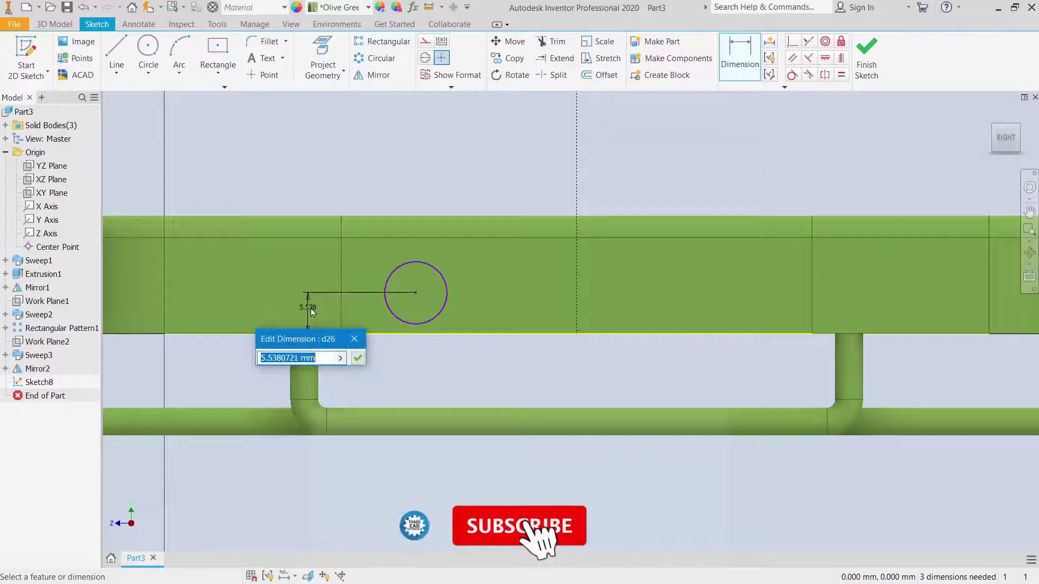
{"action": "type", "text": "45"}
{"action": "key", "text": "BackSpace"}
{"action": "key", "text": "BackSpace"}
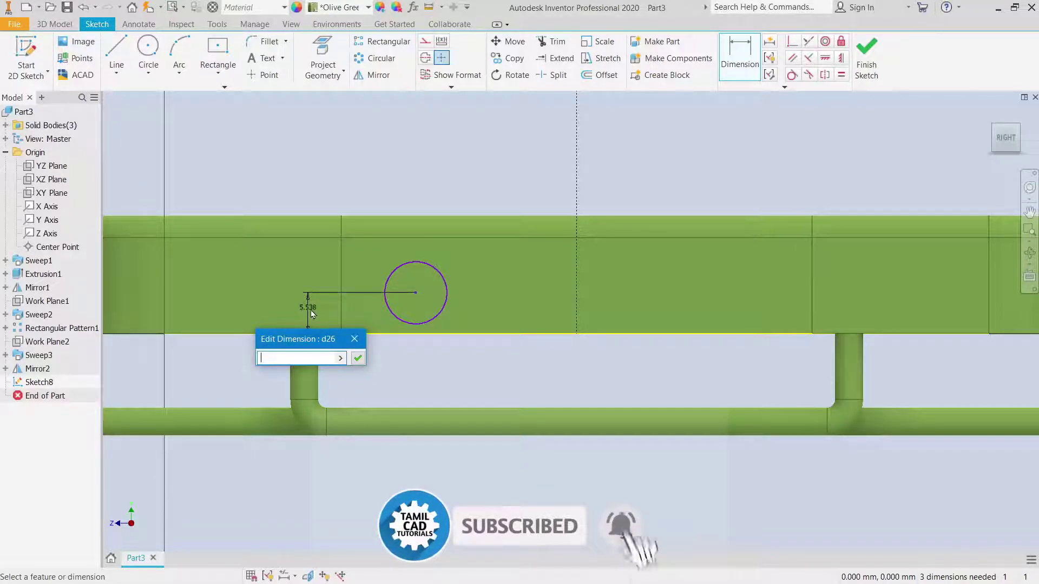